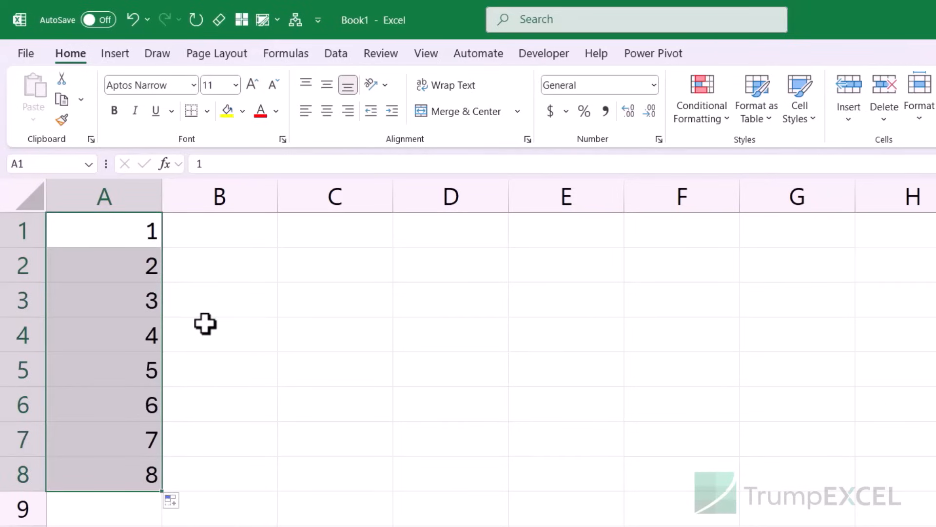
Step: Replace the numbers in column A with an incrementing series starting at 1 in A1 and filled down to A7
key("Delete")
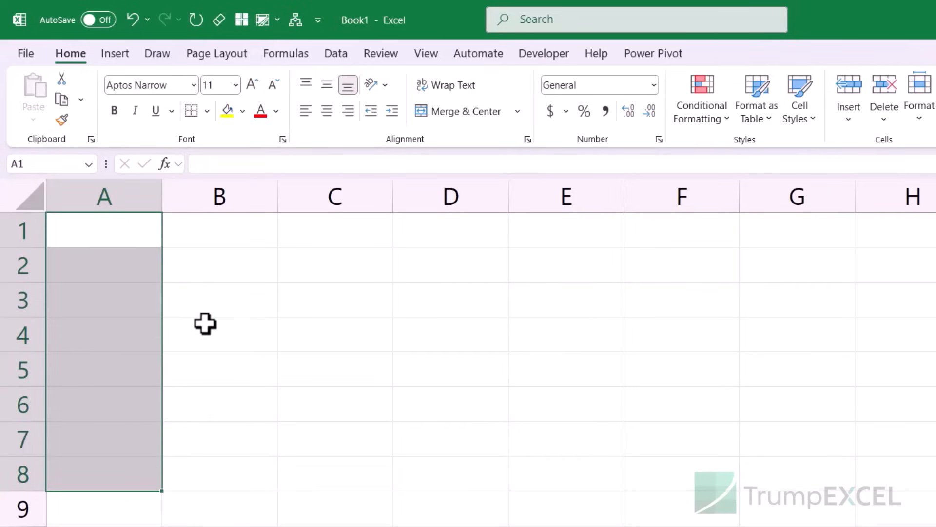
left_click(150, 226)
type("1")
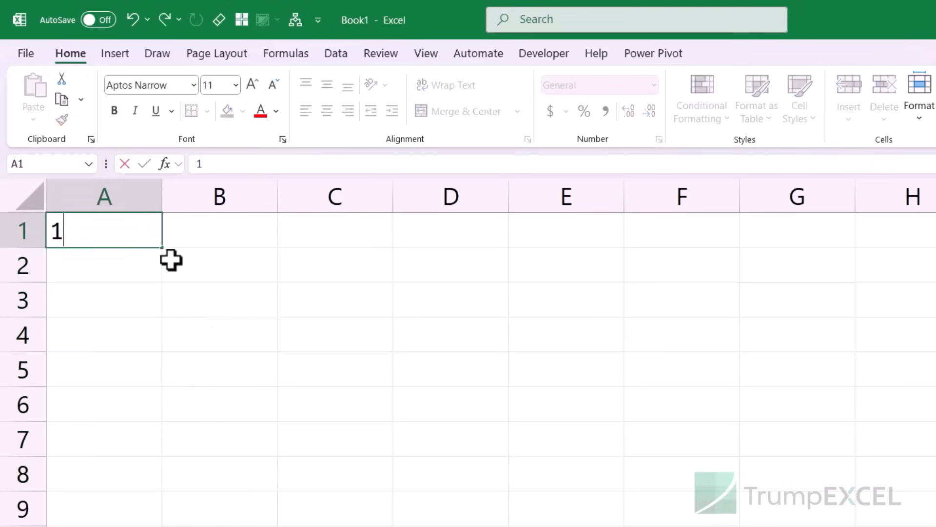
left_click(184, 238)
left_click(142, 236)
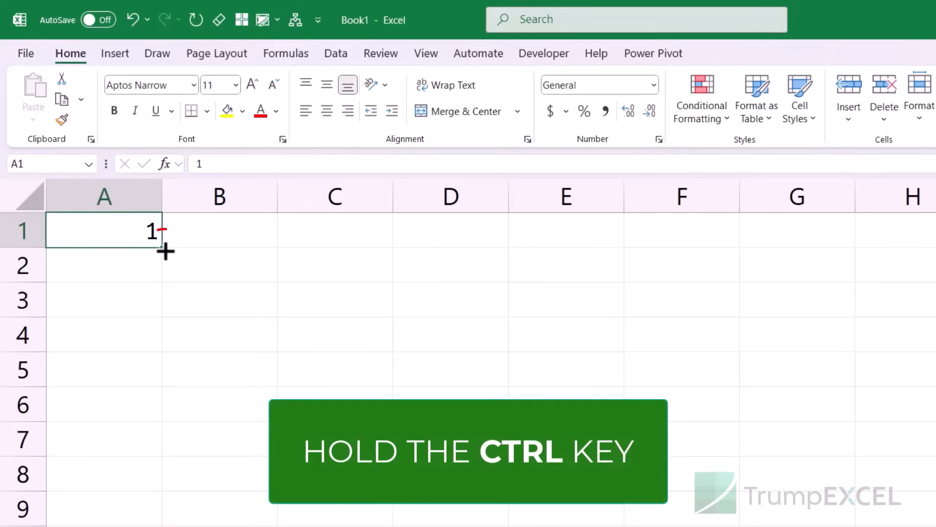
key("ctrl")
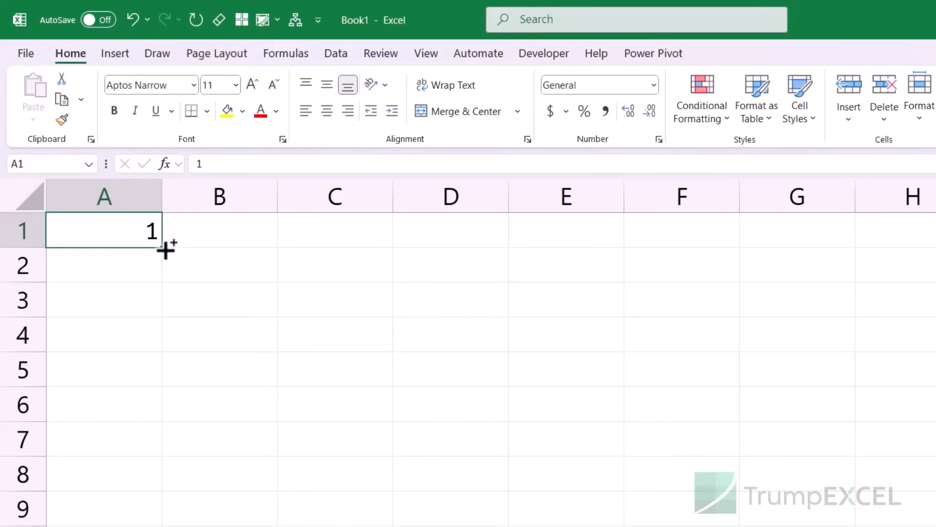
left_click_drag(163, 247, 157, 449)
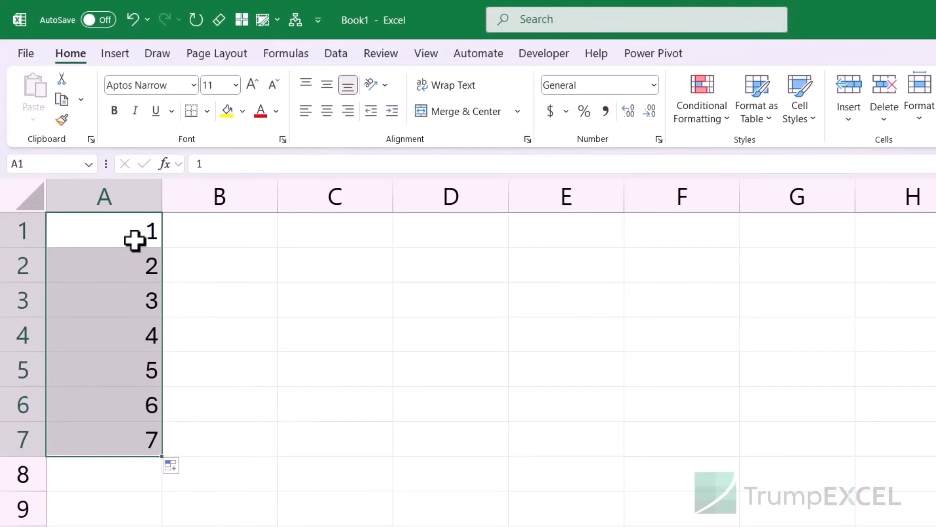
Step: Enter 5 in cell C3 and fill an incrementing number series from it down column C
left_click(318, 300)
type("5")
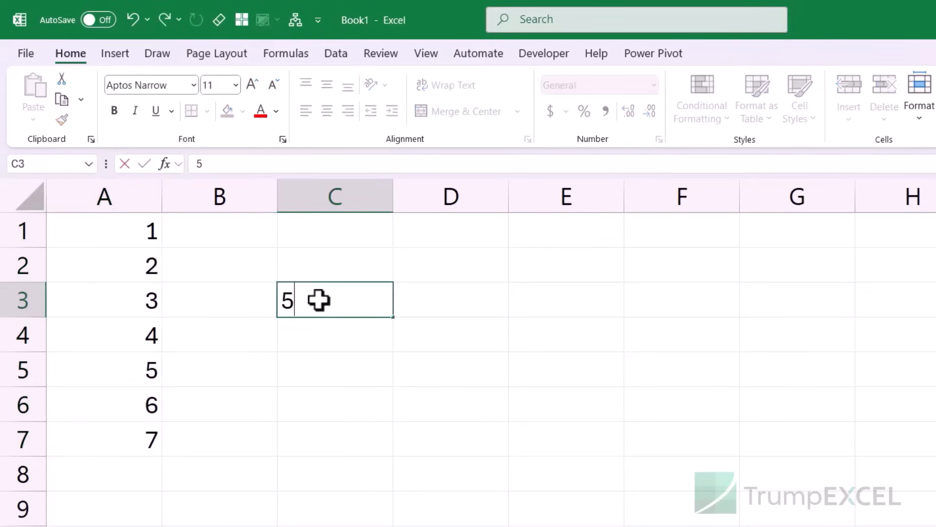
key("Tab")
left_click(361, 305)
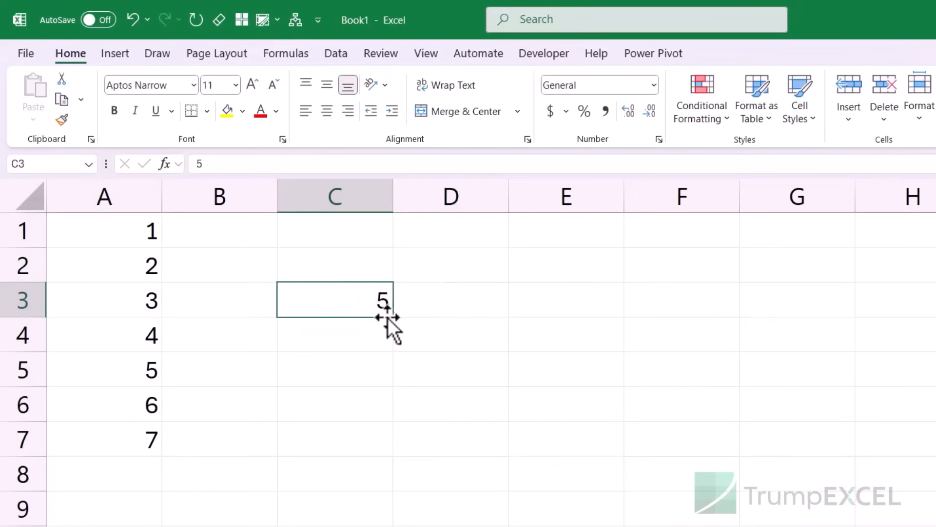
left_click_drag(397, 322, 411, 513)
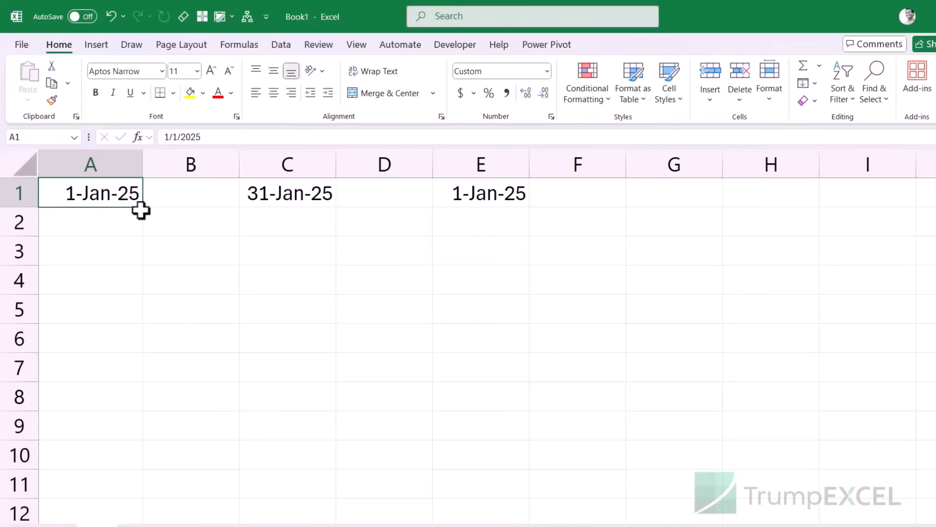
Step: Fill the 1-Jan-25 date in A1 down to A8 as a series that advances by months
left_click_drag(147, 208, 134, 409)
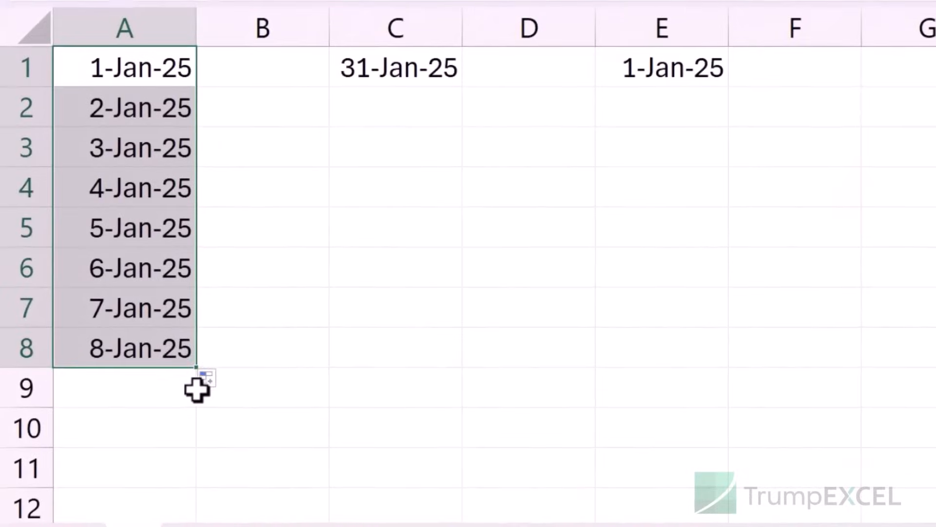
left_click(221, 383)
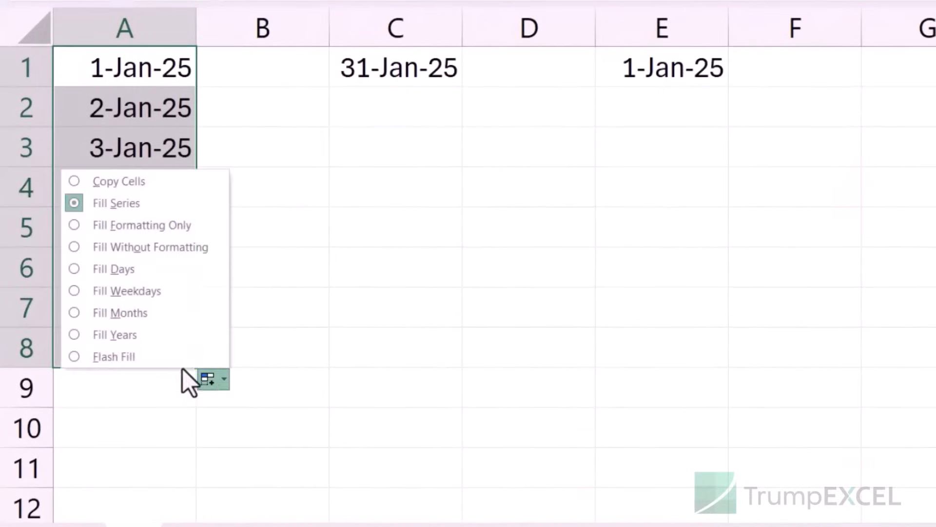
left_click(138, 313)
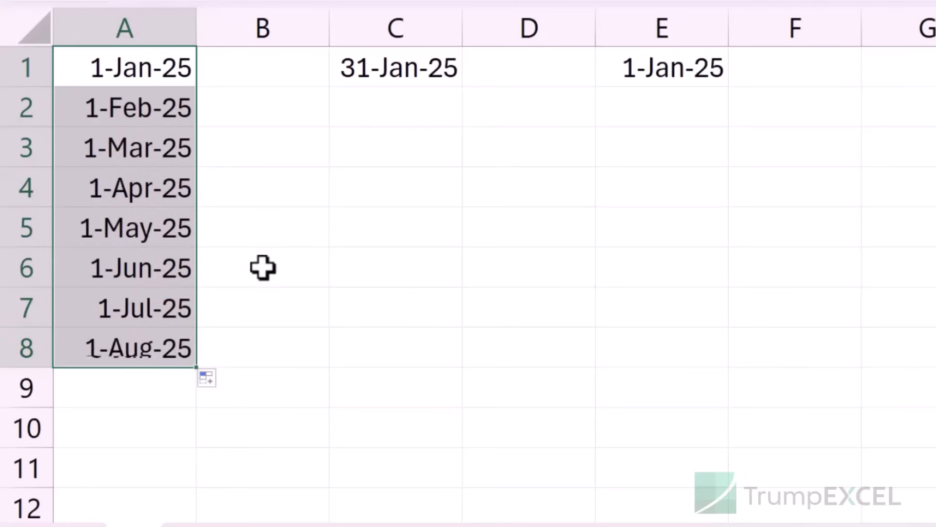
left_click(128, 106)
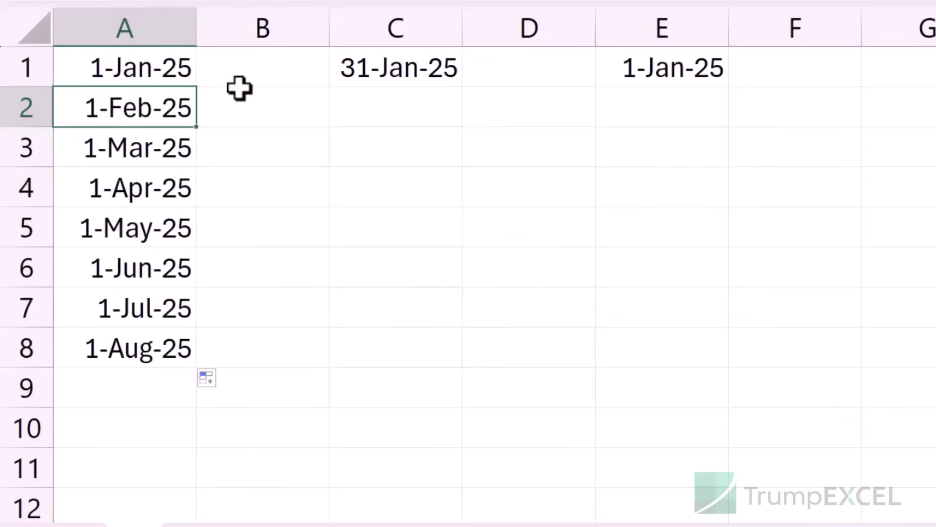
Step: Fill the 31-Jan-25 date in C1 down to C9 by months, and autofit the width of column C
left_click(363, 67)
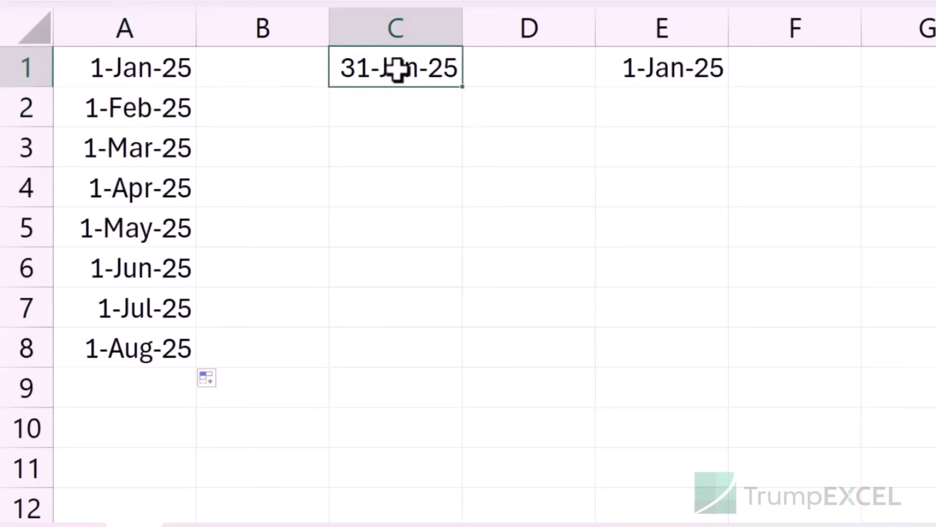
left_click_drag(463, 88, 487, 393)
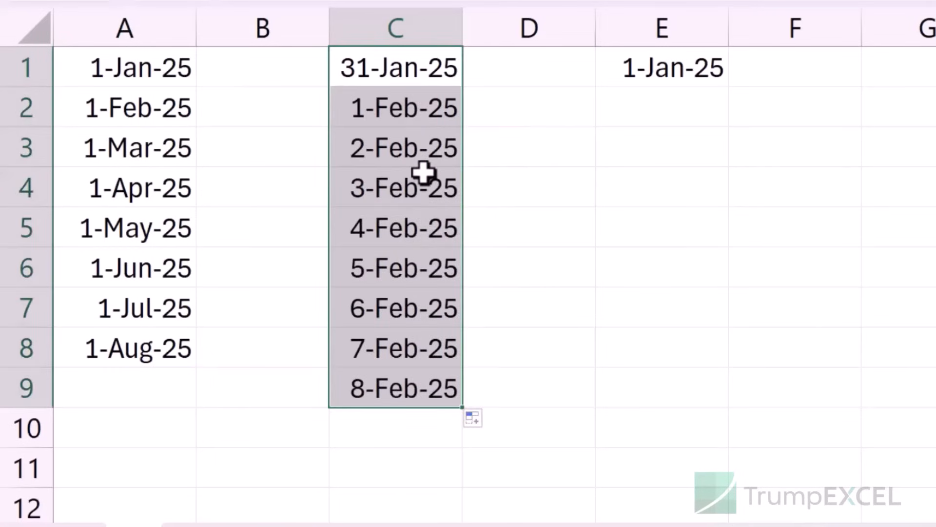
left_click(479, 425)
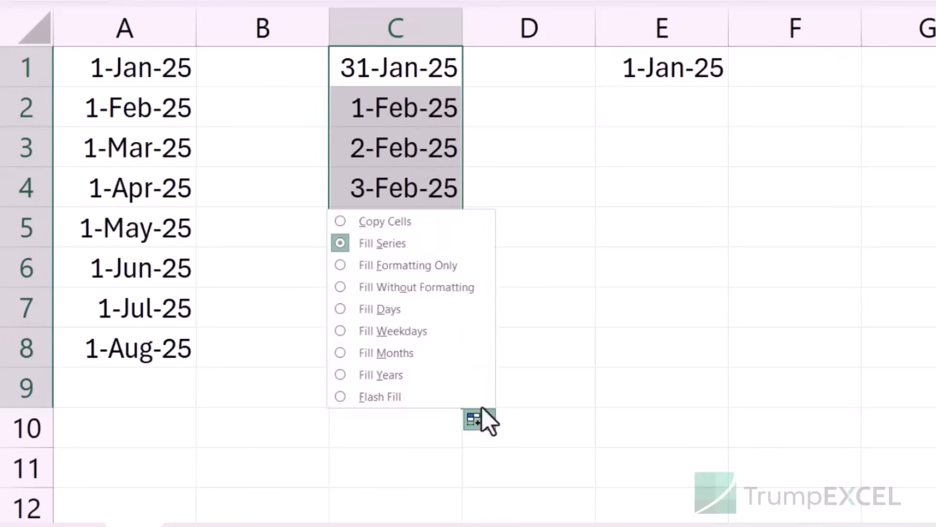
left_click(426, 354)
double_click(463, 25)
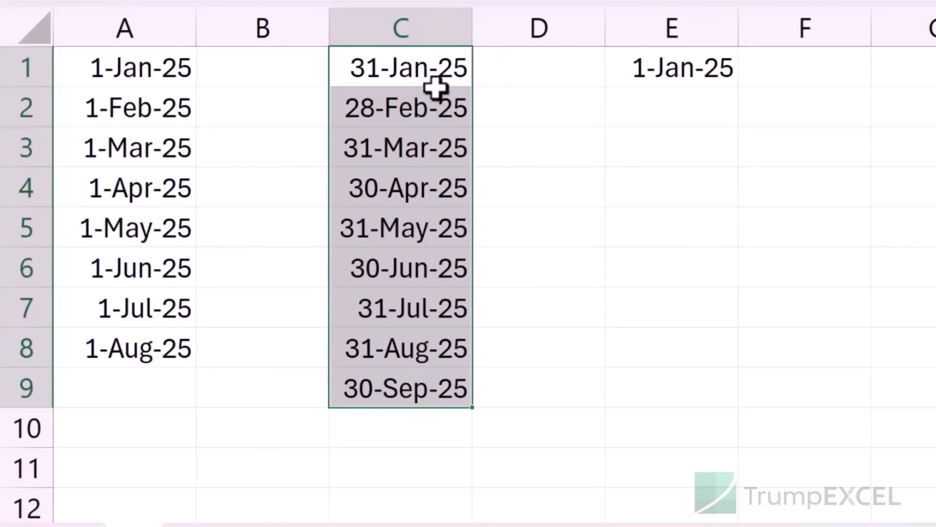
left_click(427, 68)
left_click(412, 110)
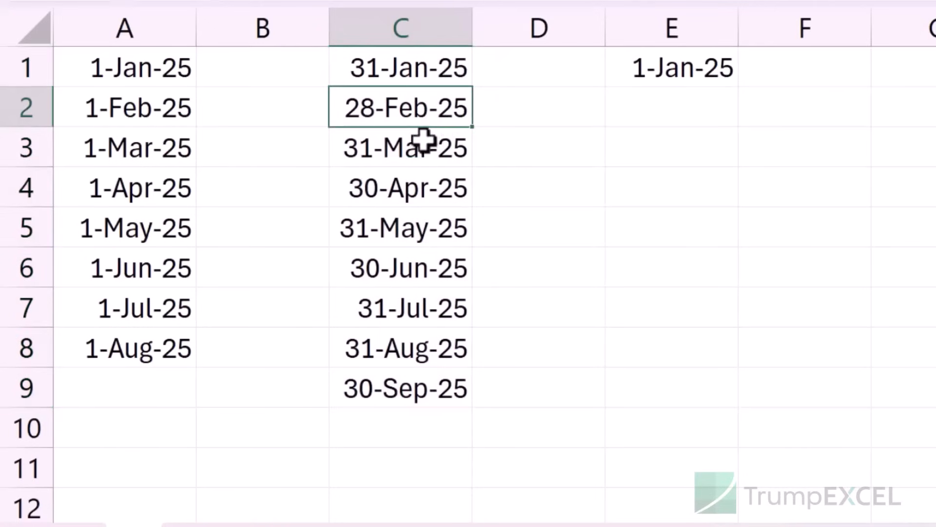
left_click(425, 147)
left_click(439, 189)
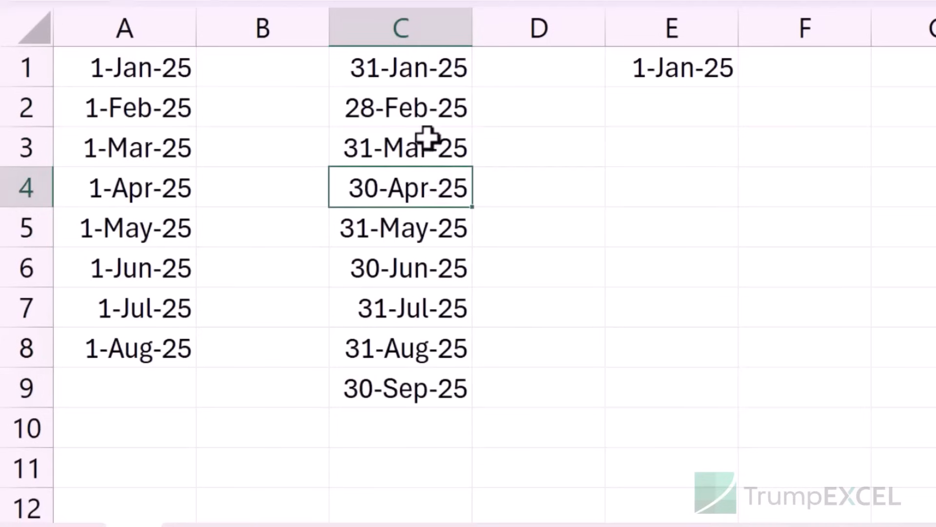
Step: Fill the 1-Jan-25 date in E1 down to E10 using weekdays only
left_click(672, 68)
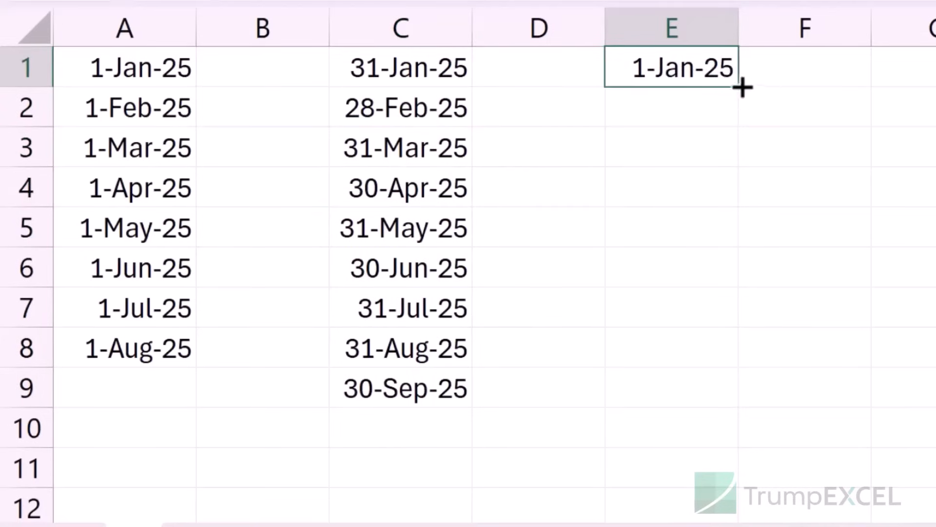
left_click_drag(739, 86, 736, 426)
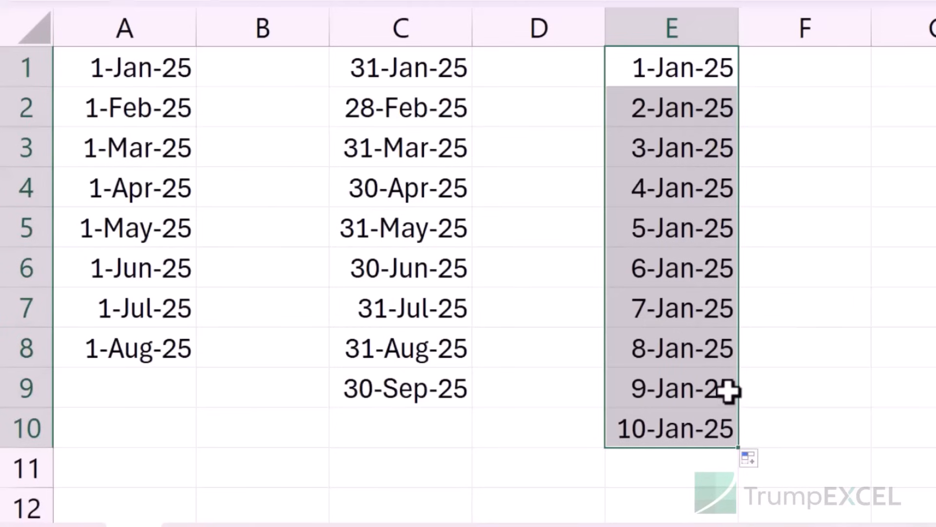
left_click(762, 461)
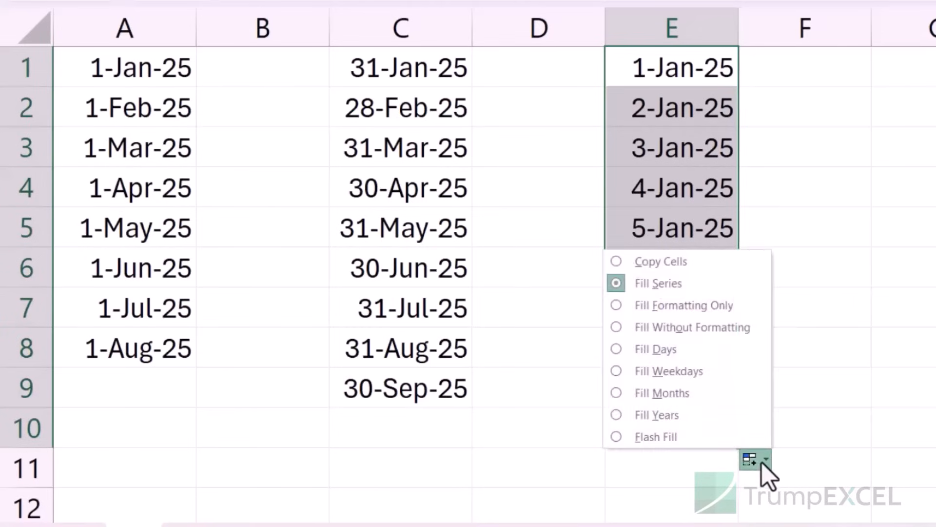
left_click(664, 376)
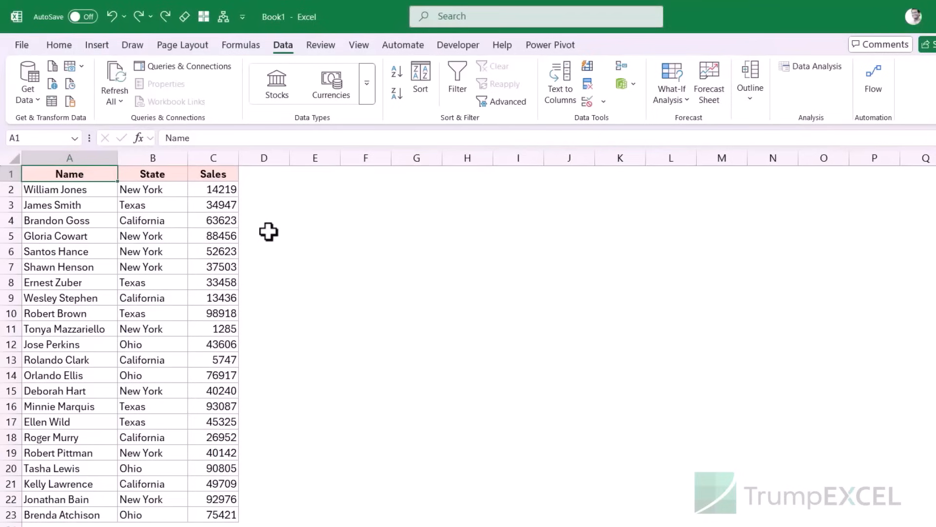
Step: Filter the sales table by the selected California value in cell B4, and undo that filter
left_click(161, 222)
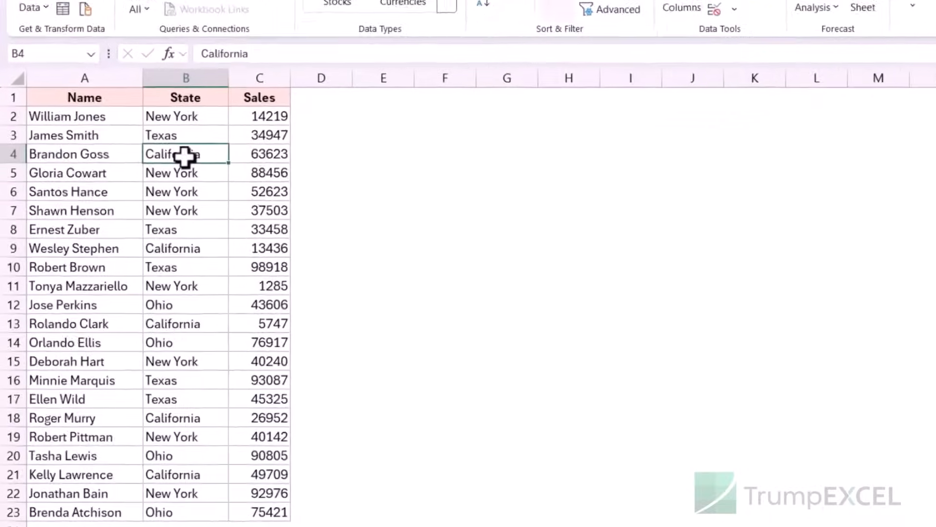
right_click(185, 154)
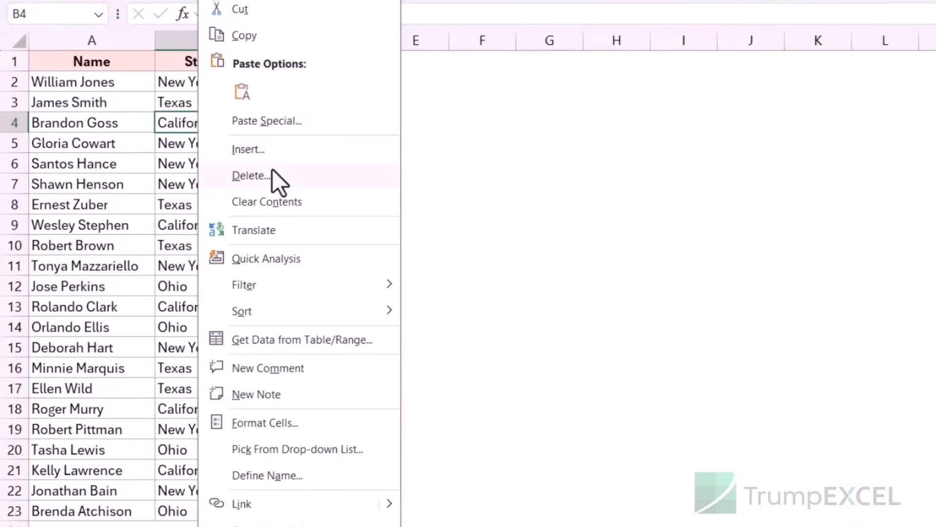
mouse_move(315, 280)
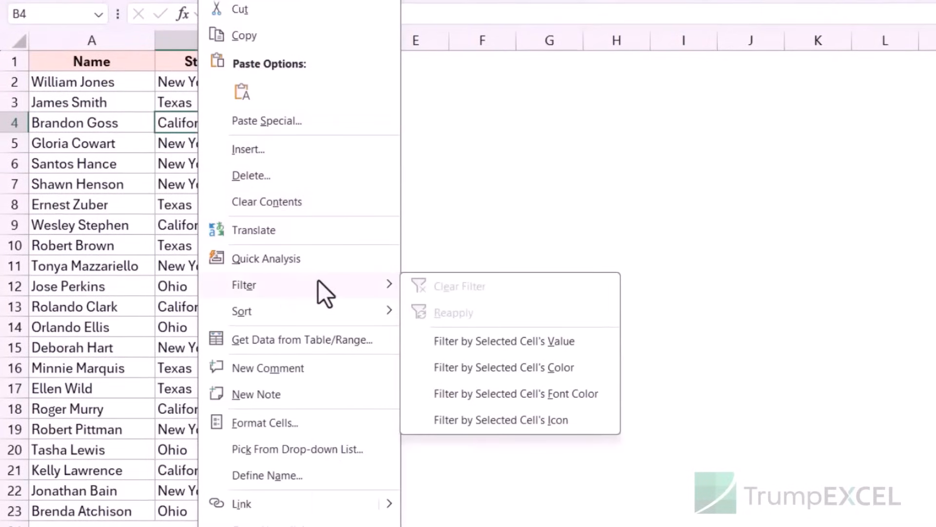
left_click(470, 341)
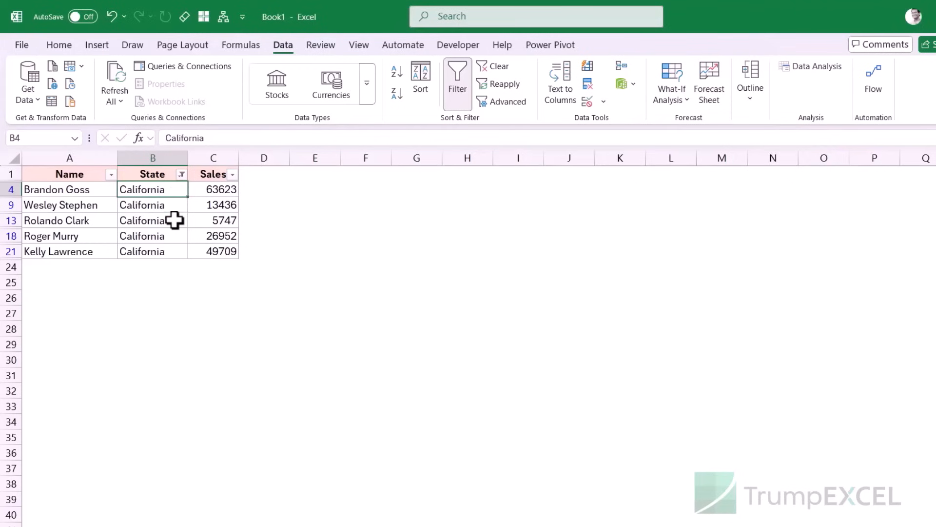
key("ctrl+z")
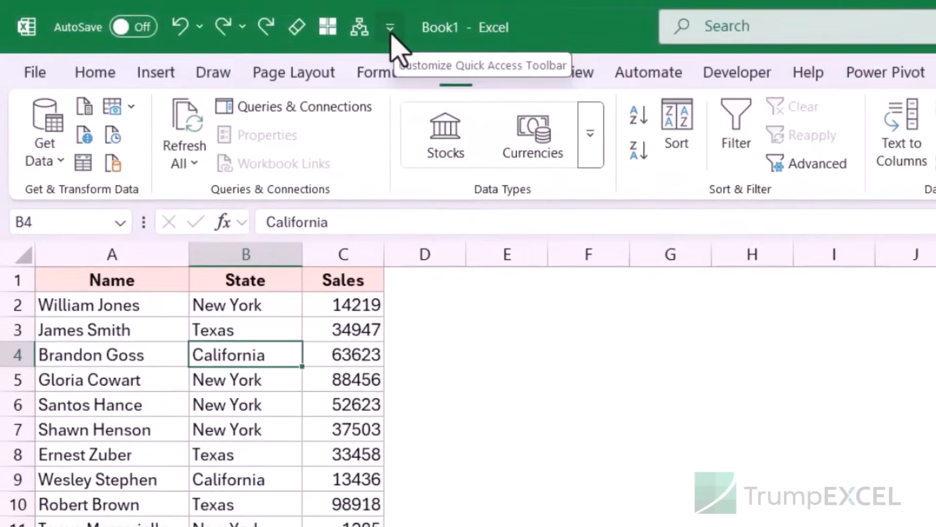
Step: Add the AutoFilter command from All Commands to the Quick Access Toolbar for all documents
left_click(390, 28)
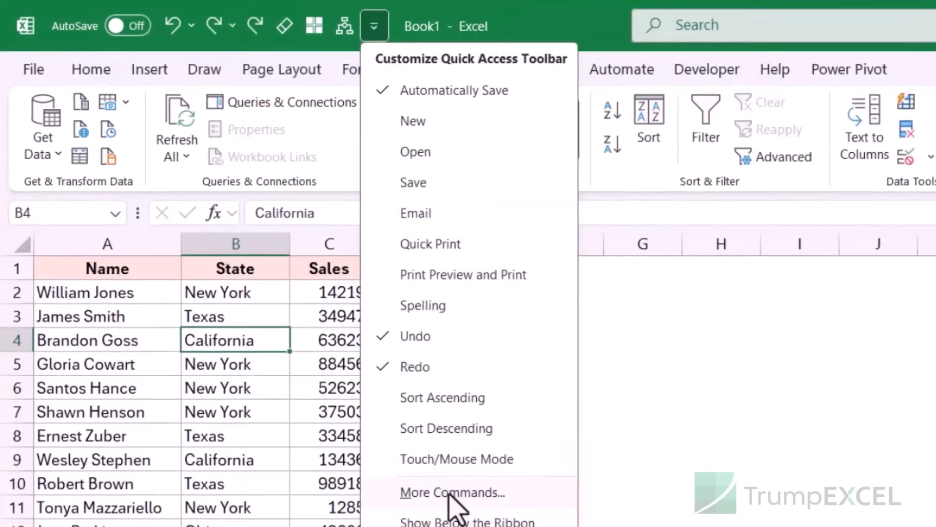
left_click(450, 494)
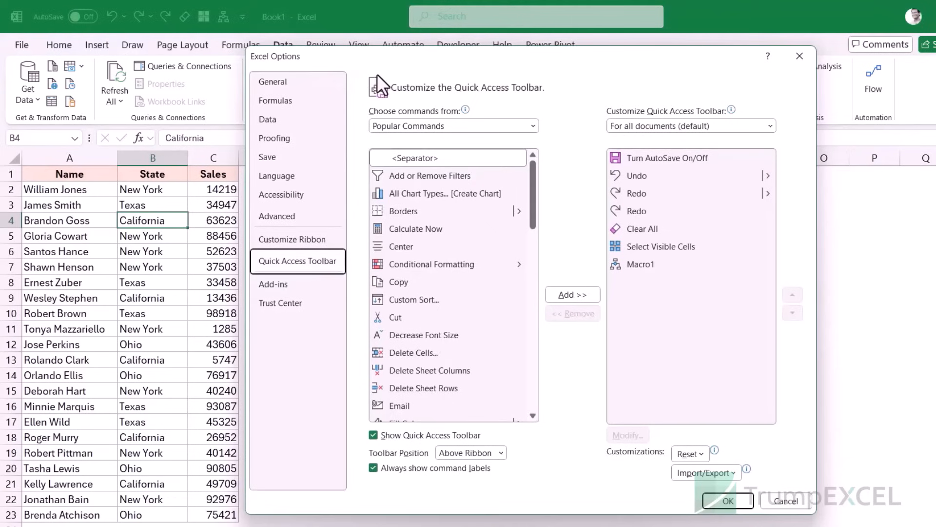
left_click(533, 126)
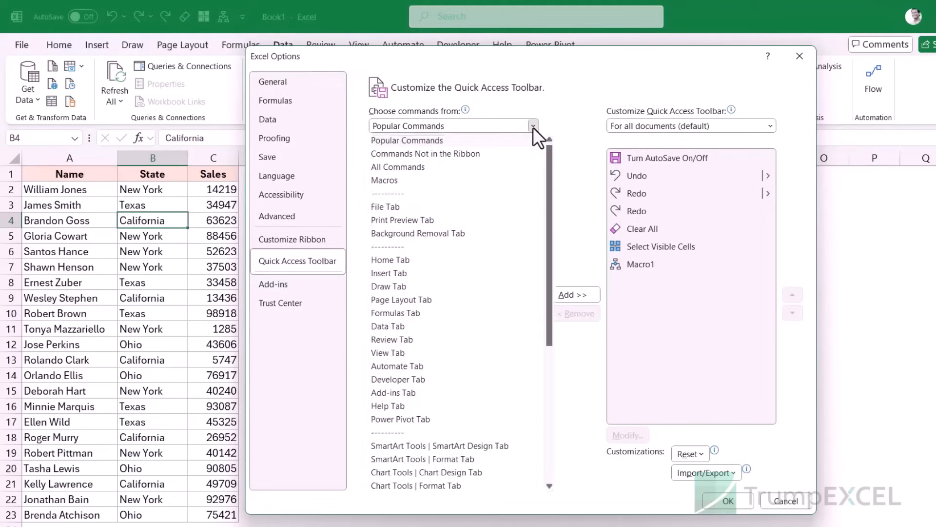
left_click(443, 169)
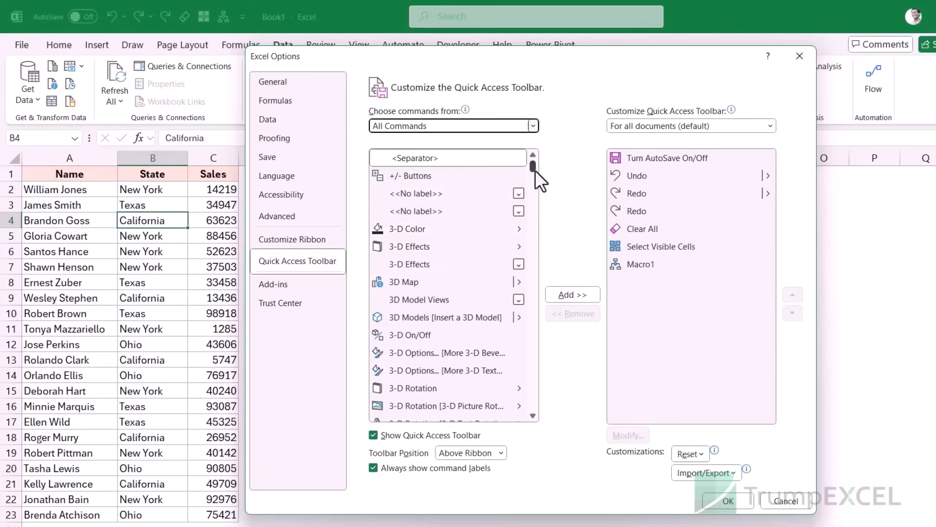
left_click_drag(534, 169, 534, 187)
scroll(432, 213, "down", 2)
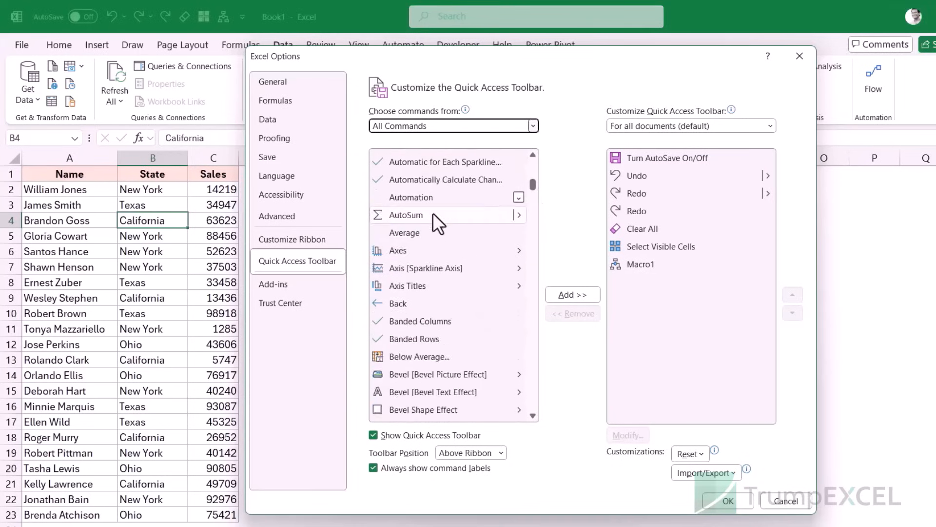
scroll(432, 212, "up", 3)
left_click(423, 205)
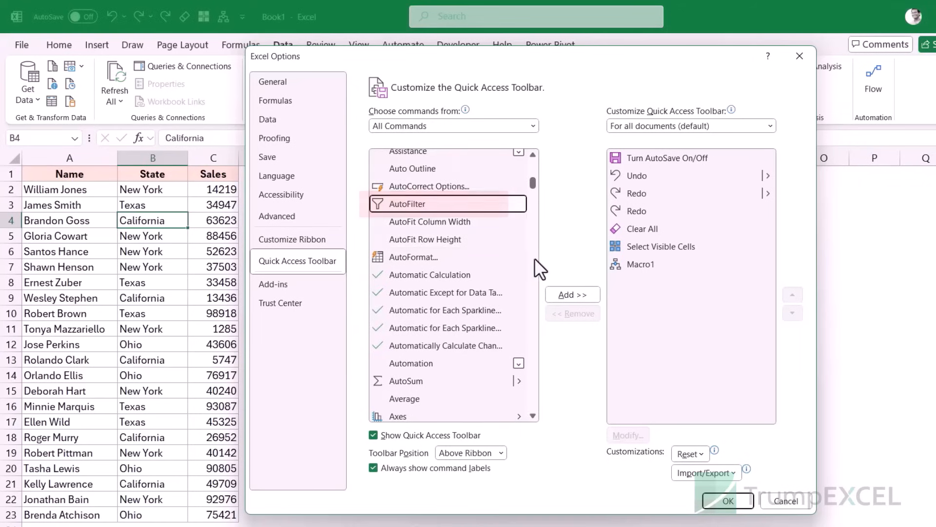
left_click(559, 294)
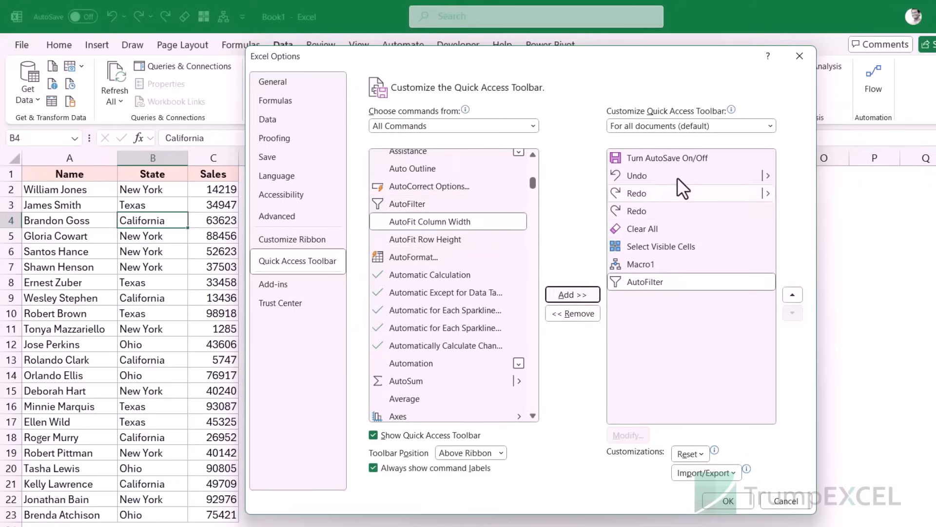
left_click(722, 498)
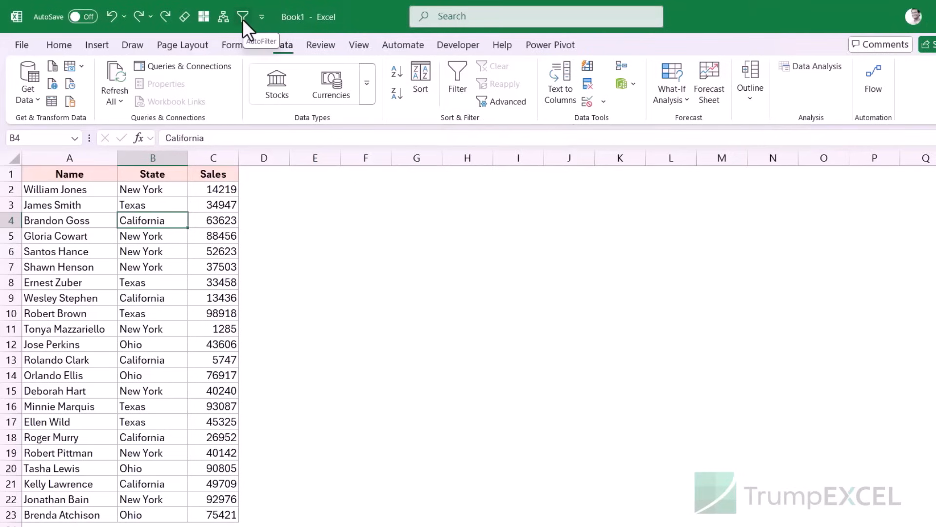
Step: Filter the sales table by the New York value in cell B5 with the AutoFilter command
left_click(156, 235)
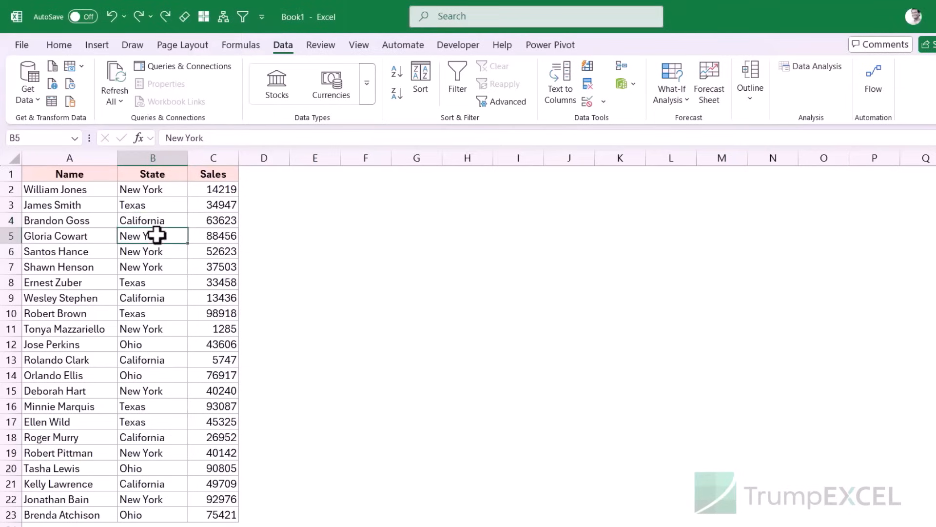
left_click(242, 19)
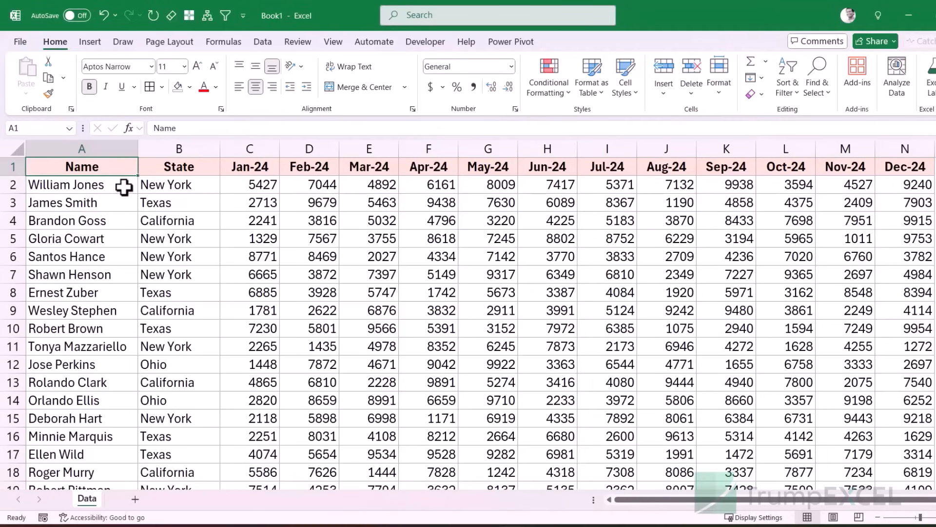
Step: Look over the monthly sales sheet by zooming out to the whole table, zooming back in, and scrolling across the months to December
scroll(123, 187, "down", 5)
scroll(124, 187, "up", 5)
scroll(125, 215, "down", 5, "ctrl")
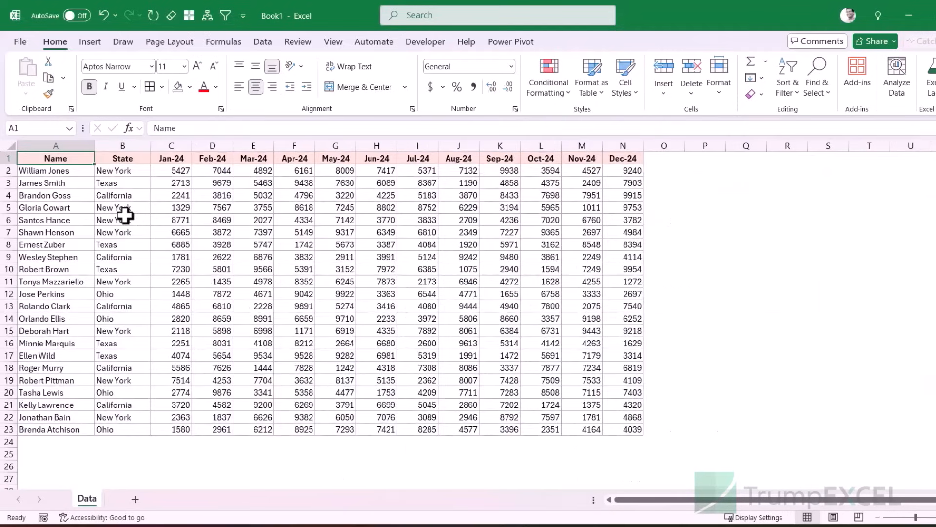
scroll(125, 215, "up", 6, "ctrl")
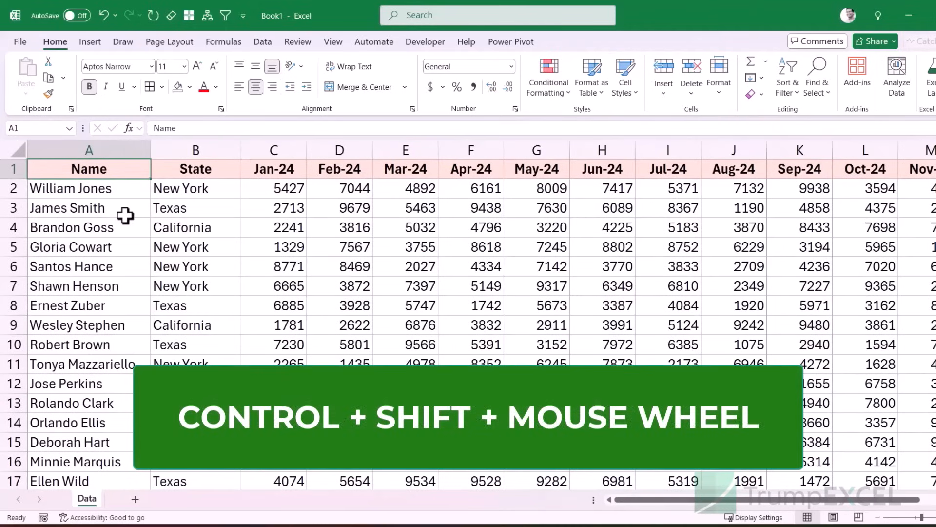
scroll(135, 229, "right", 6, "ctrl+shift")
scroll(137, 229, "left", 3, "ctrl+shift")
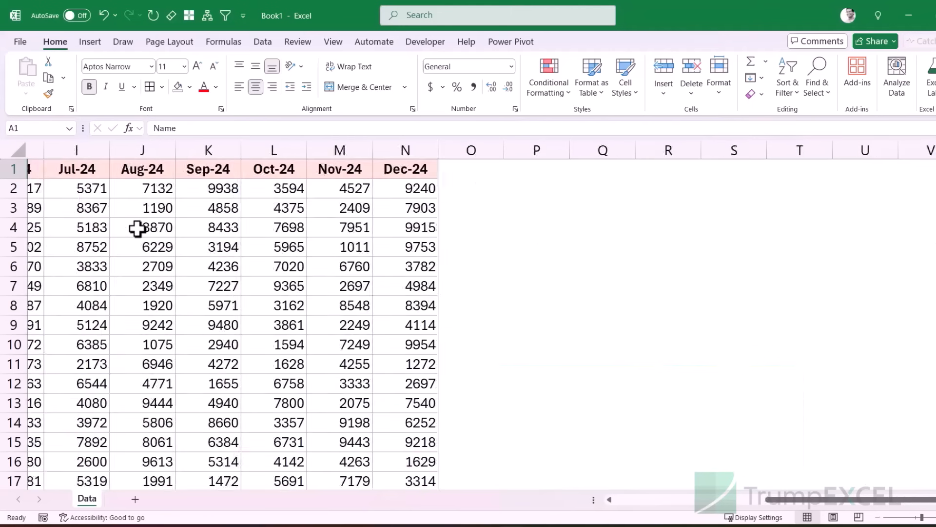
scroll(137, 229, "left", 4)
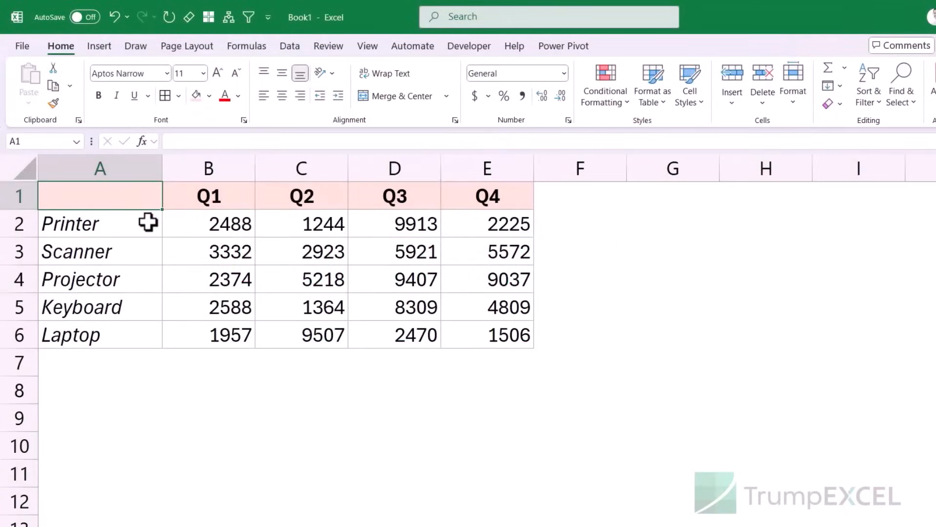
Step: Total the Q1 sales in B7 with the manually entered formula =SUM(B2:B6), and clear the cell again
left_click_drag(148, 222, 131, 336)
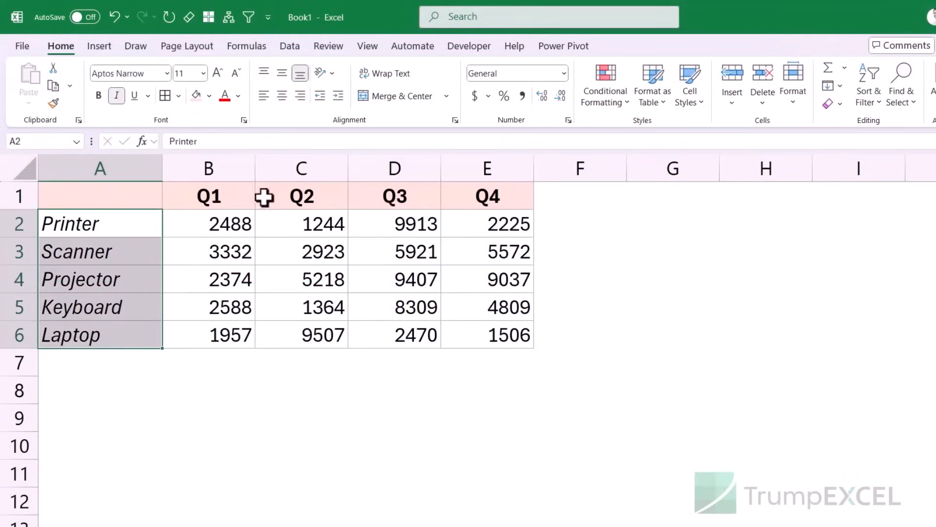
left_click(211, 361)
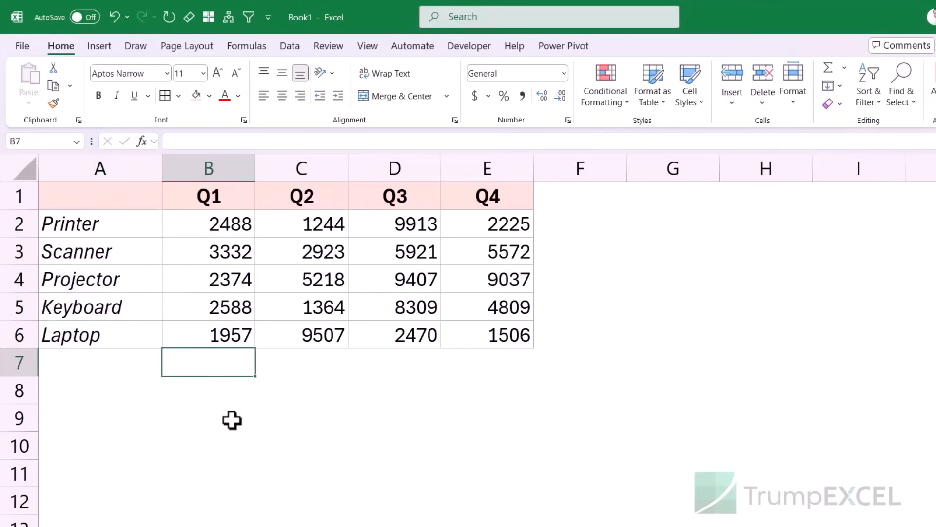
type("=su")
key("Tab")
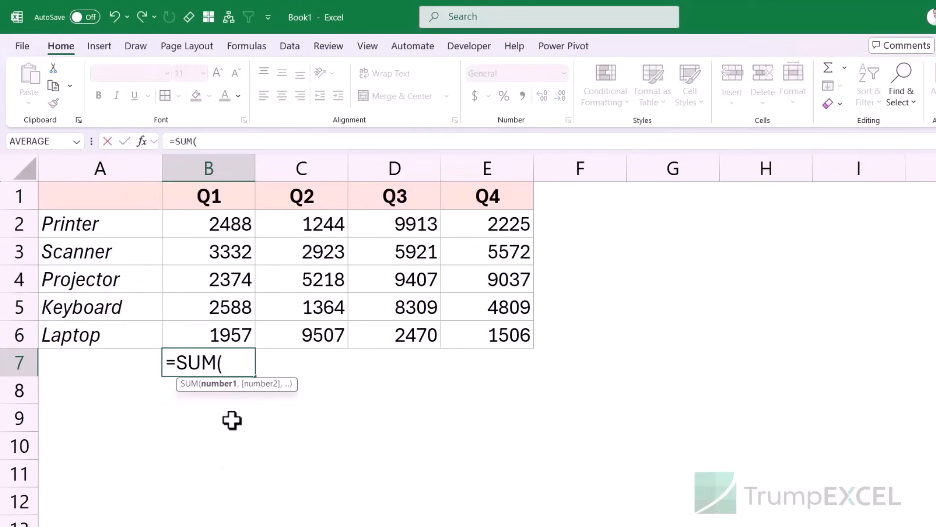
left_click_drag(221, 225, 223, 332)
type(")")
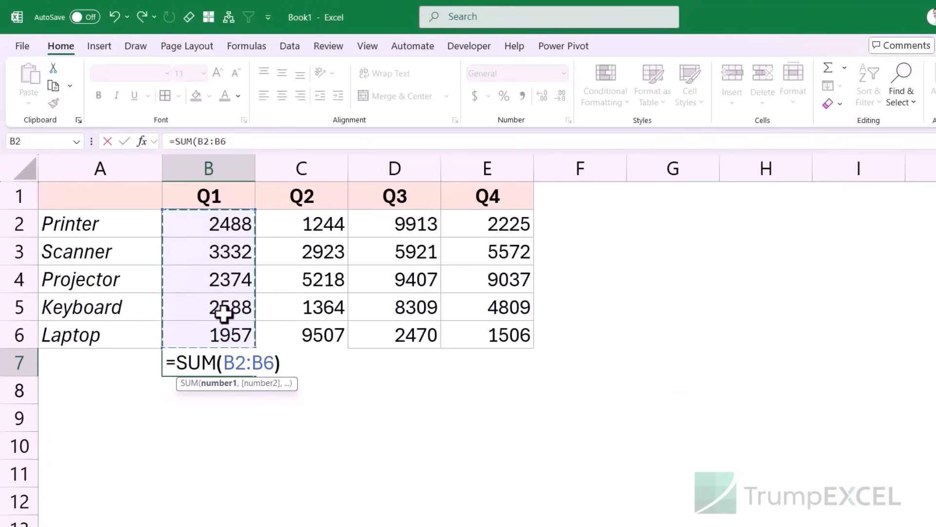
key("Return")
key("Up")
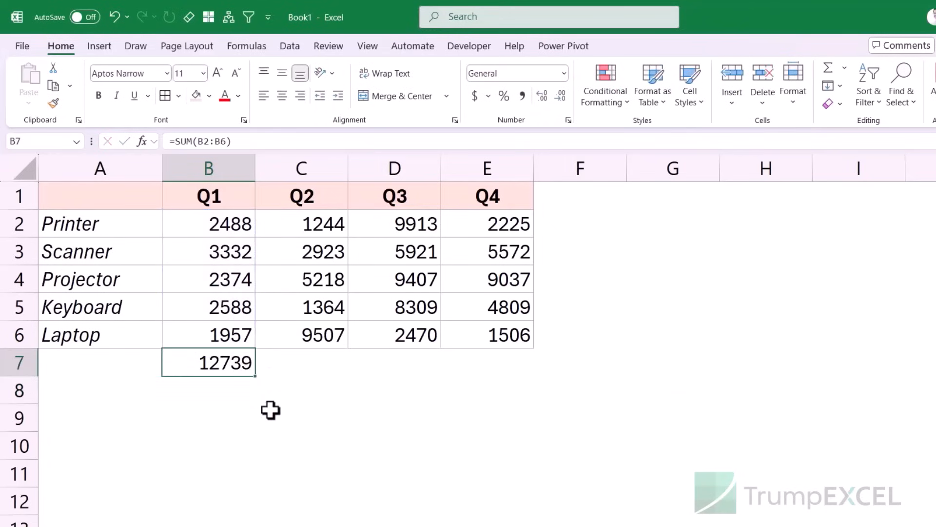
key("Delete")
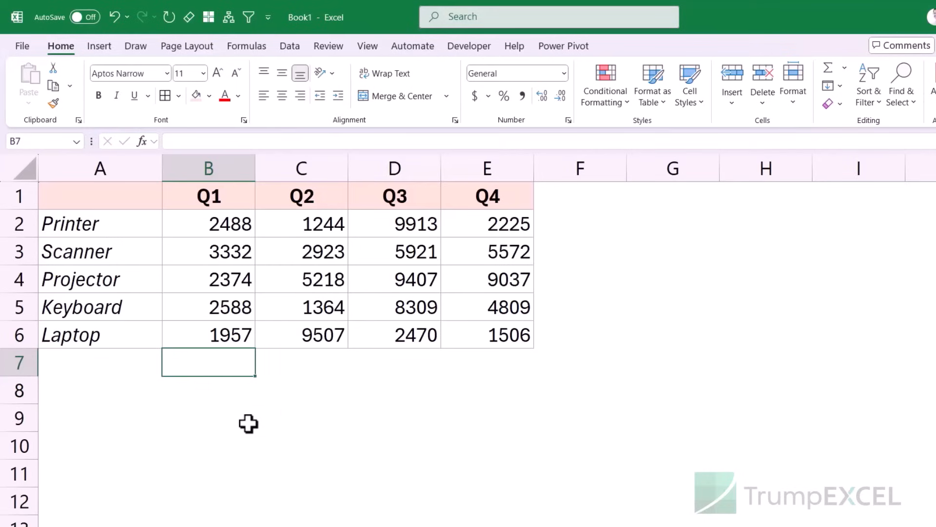
Step: Insert an AutoSum of the Q1 column in B7, and delete that total again
key("alt+equal")
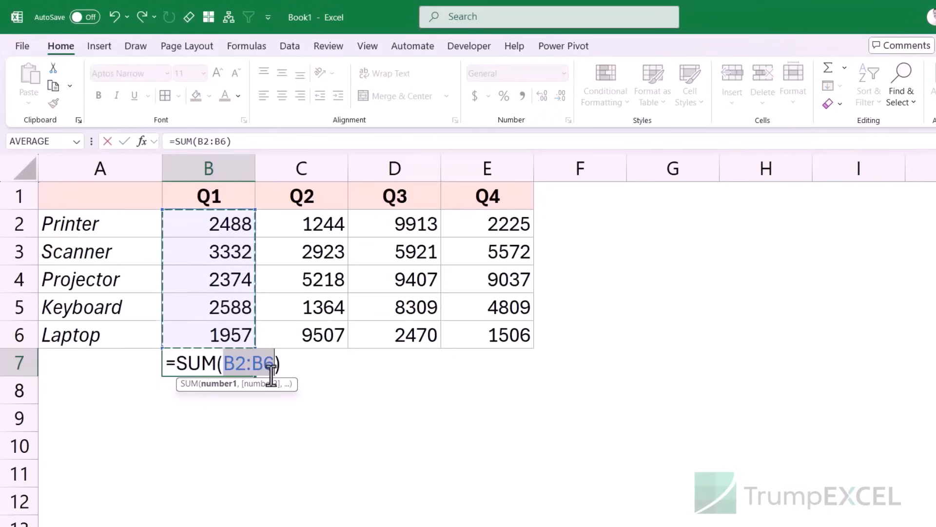
key("Return")
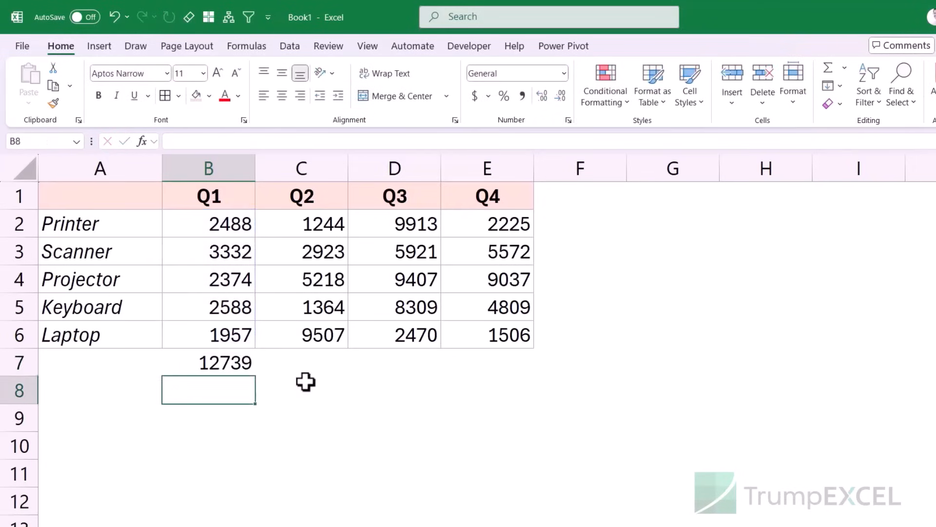
key("Up")
key("Delete")
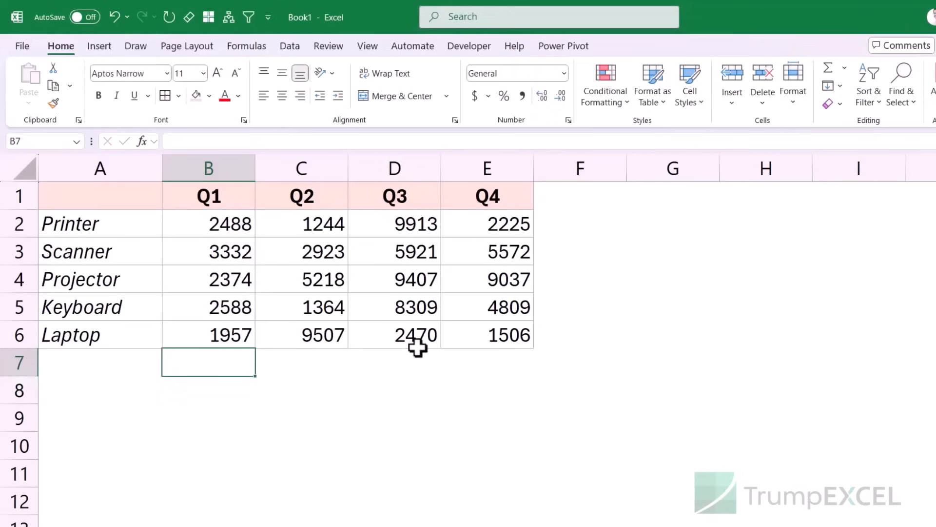
Step: AutoSum all four quarters at once in B7:E7, and delete the totals again
left_click_drag(247, 367, 451, 366)
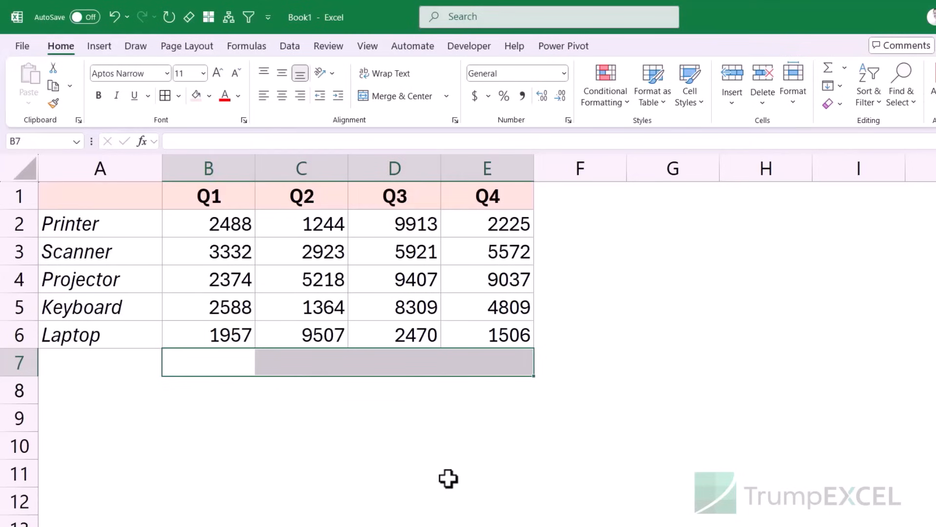
key("alt+equal")
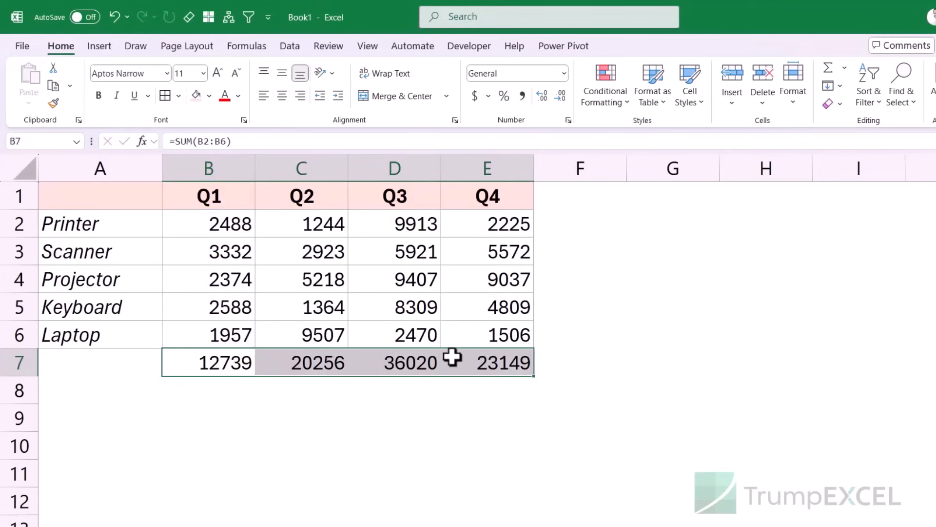
key("Delete")
Step: AutoSum the range B2:F7 to add row totals in column F and column totals in row 7 together
left_click_drag(223, 368, 459, 365)
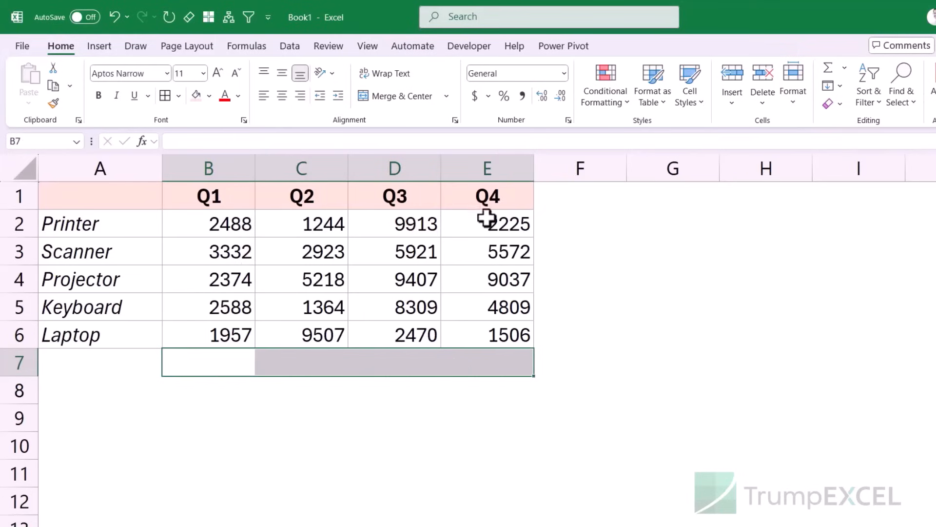
left_click_drag(556, 223, 556, 331)
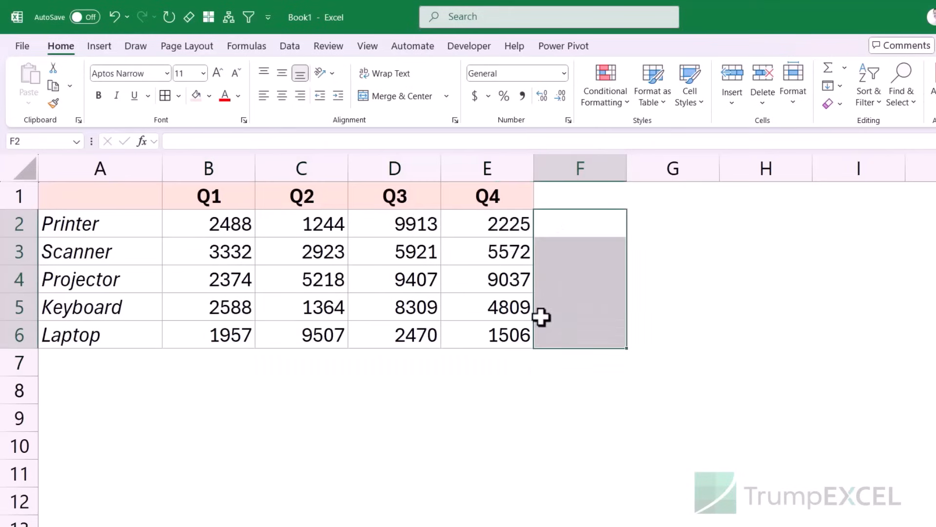
left_click_drag(229, 225, 541, 359)
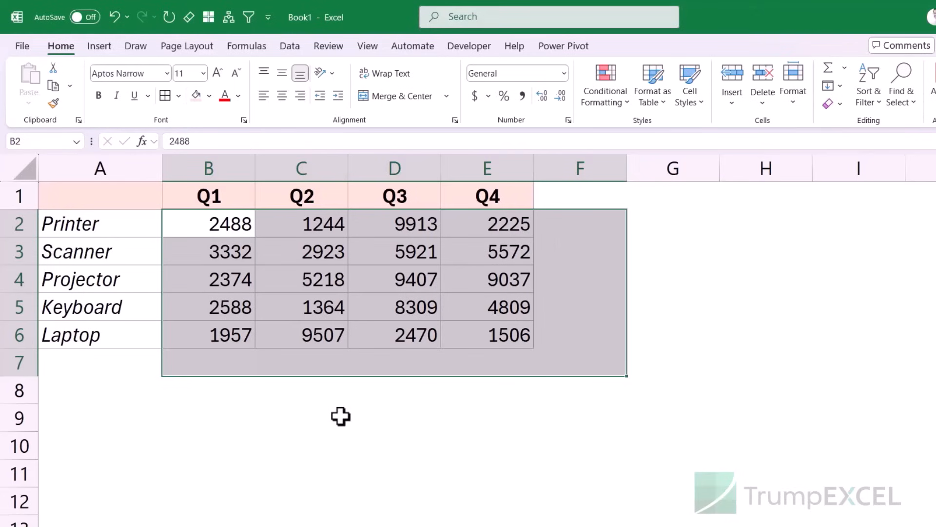
key("alt+equal")
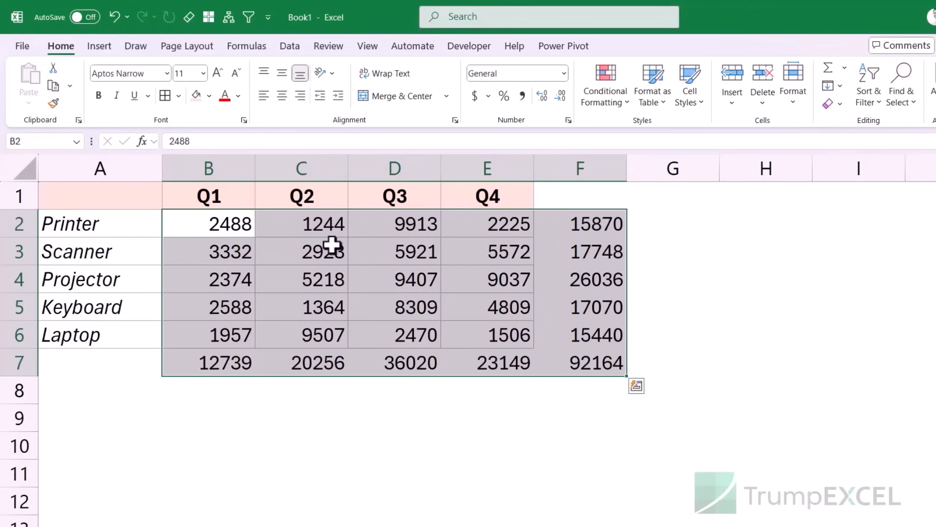
left_click(571, 225)
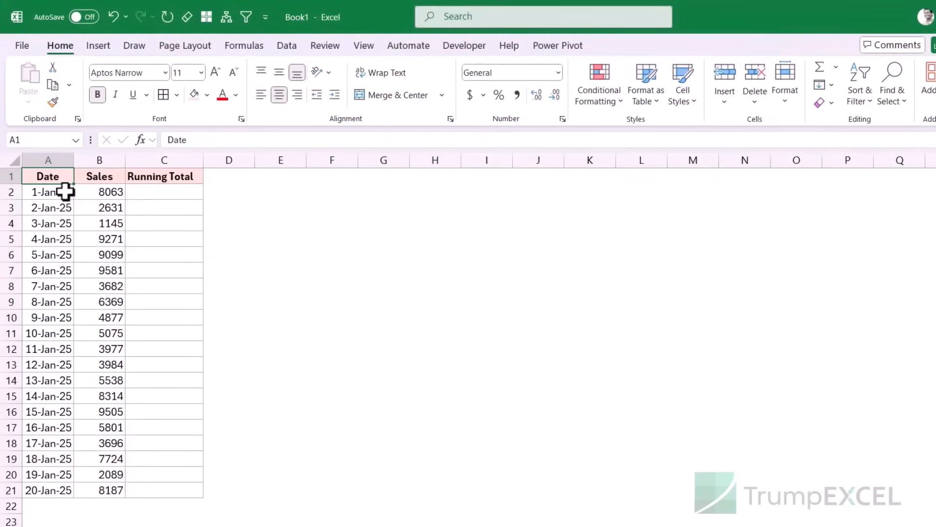
Step: Fill column C with the running total of sales B2:B21 using the Quick Analysis column Running Total
left_click_drag(86, 194, 99, 490)
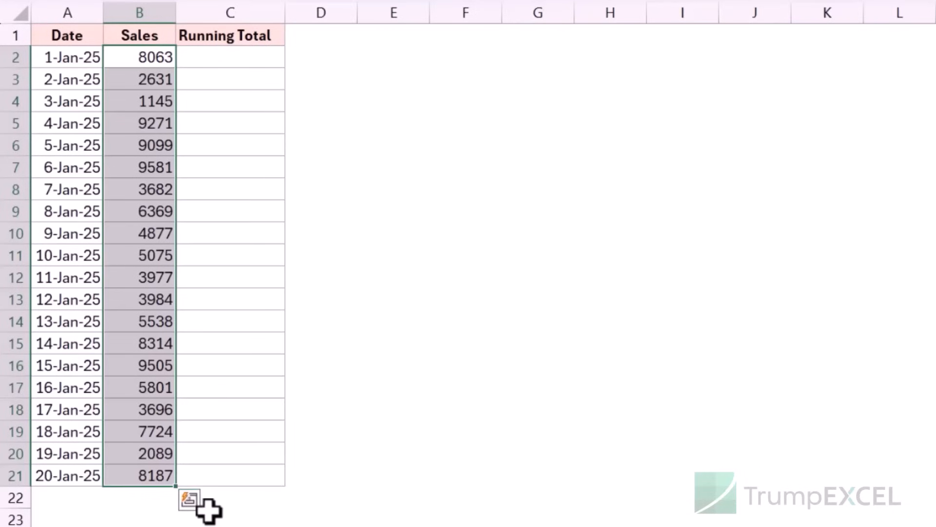
left_click(191, 500)
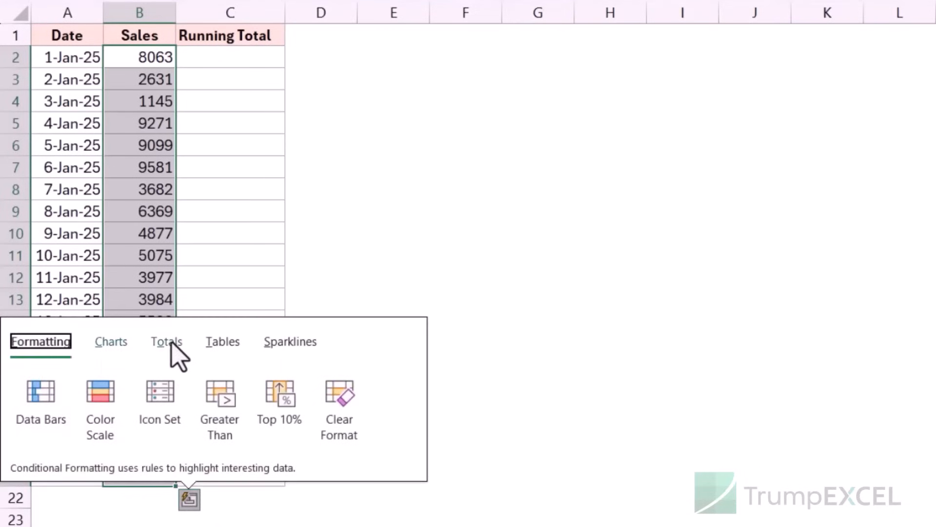
left_click(166, 355)
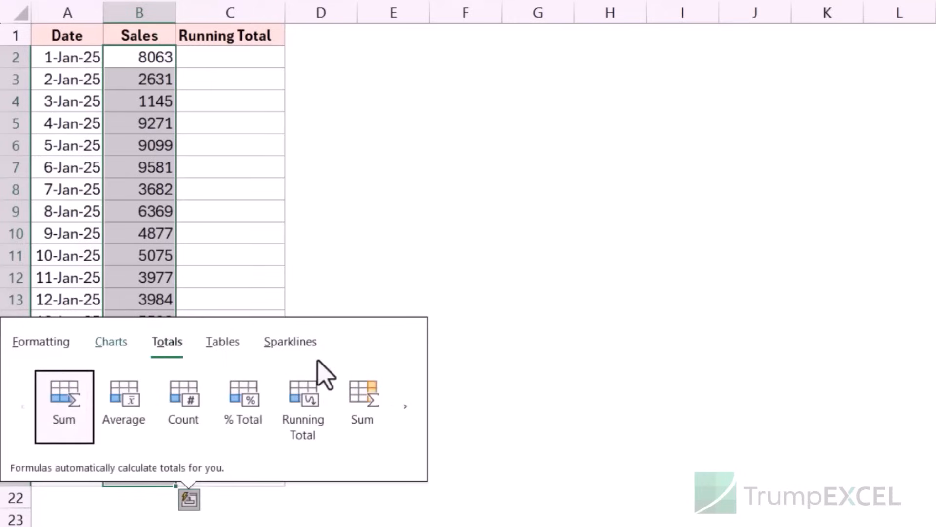
left_click(412, 423)
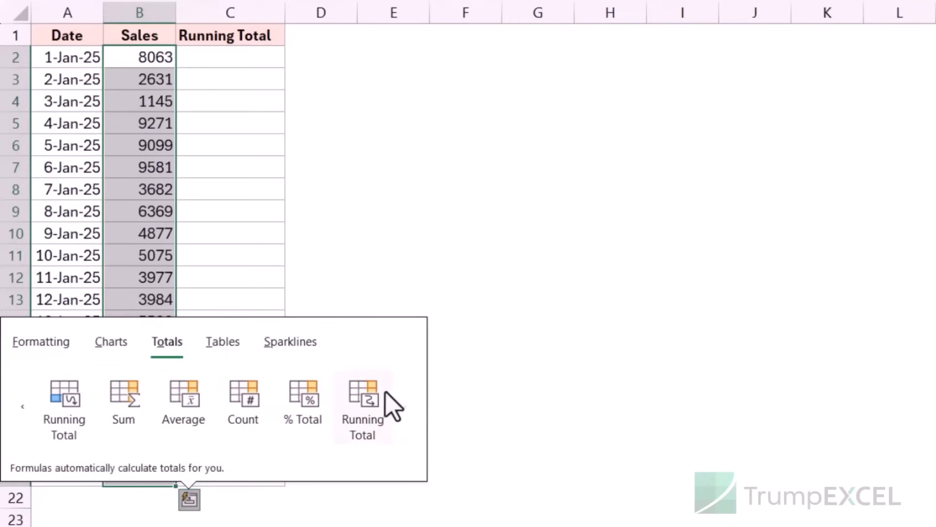
left_click(362, 413)
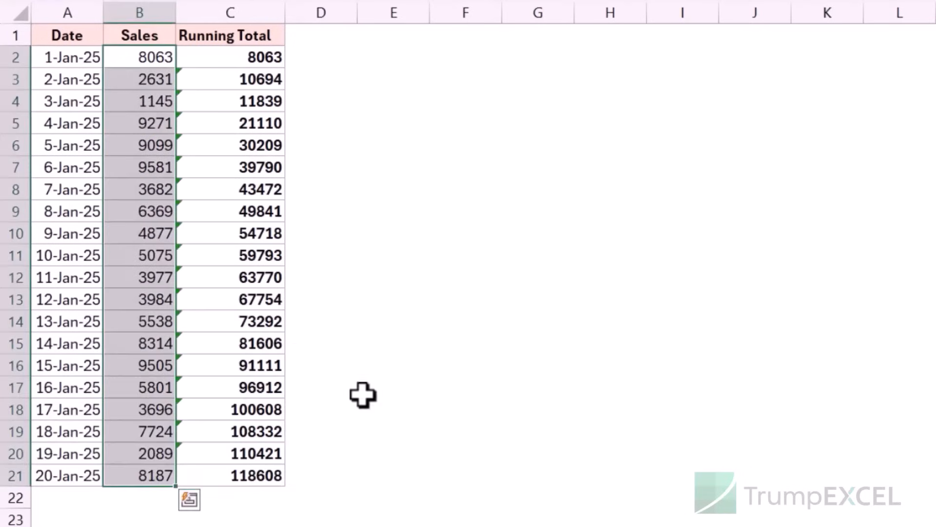
left_click(218, 59)
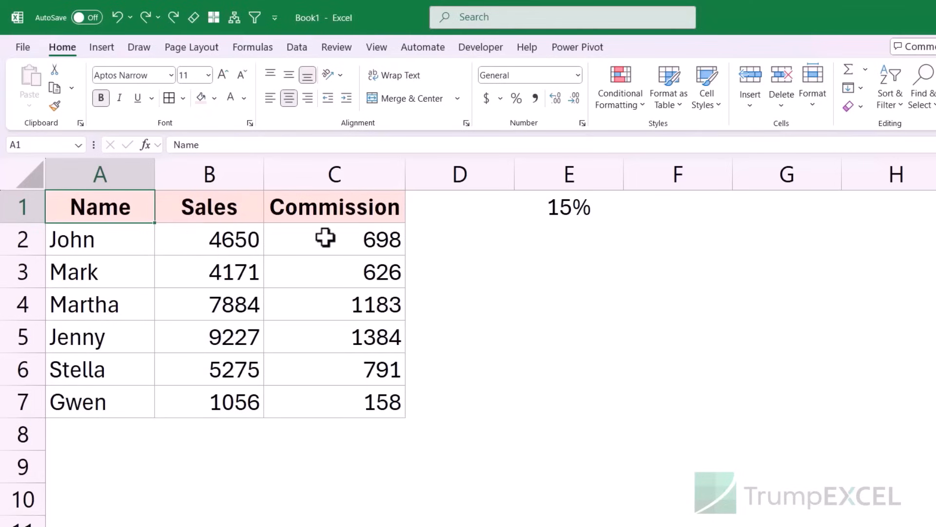
Step: Hide the 15% in cell E1 by setting its font color to white
left_click(541, 206)
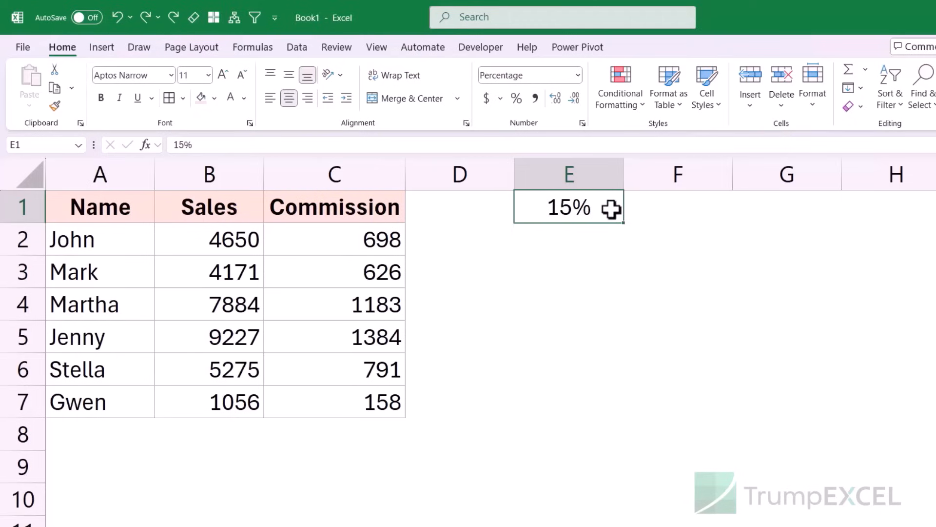
left_click(247, 100)
left_click(250, 190)
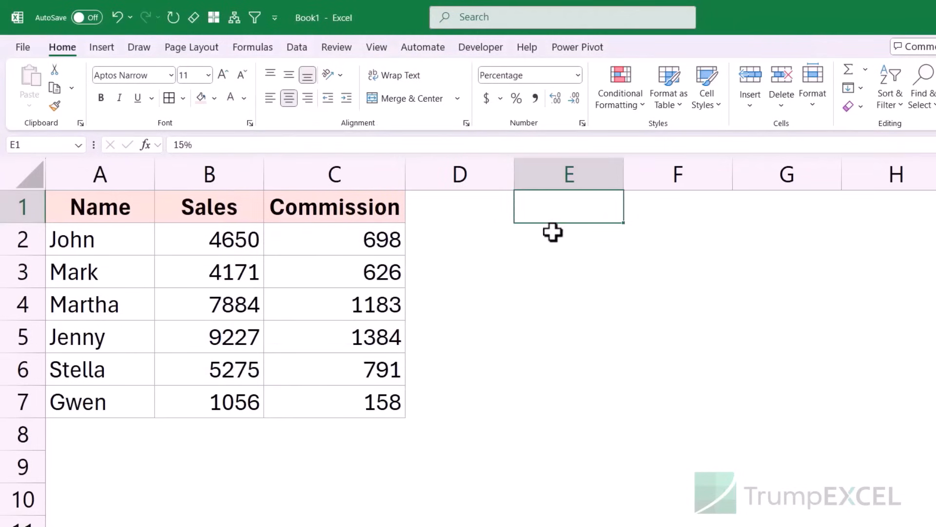
Step: Fill the range D1:F5 with a light blue theme color
left_click_drag(483, 203, 686, 348)
left_click(214, 98)
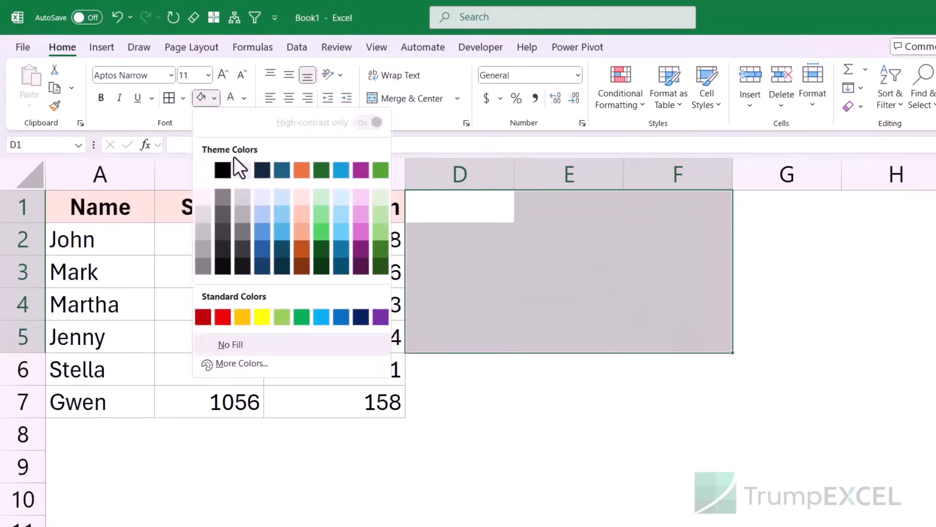
left_click(263, 217)
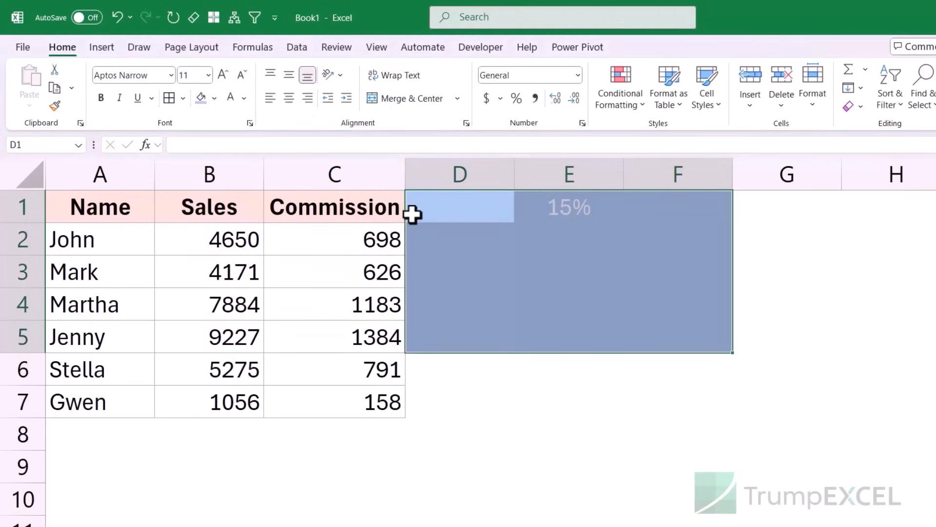
Step: Hide the value in cell E1 by applying the custom number format ;;; to it
left_click(553, 211)
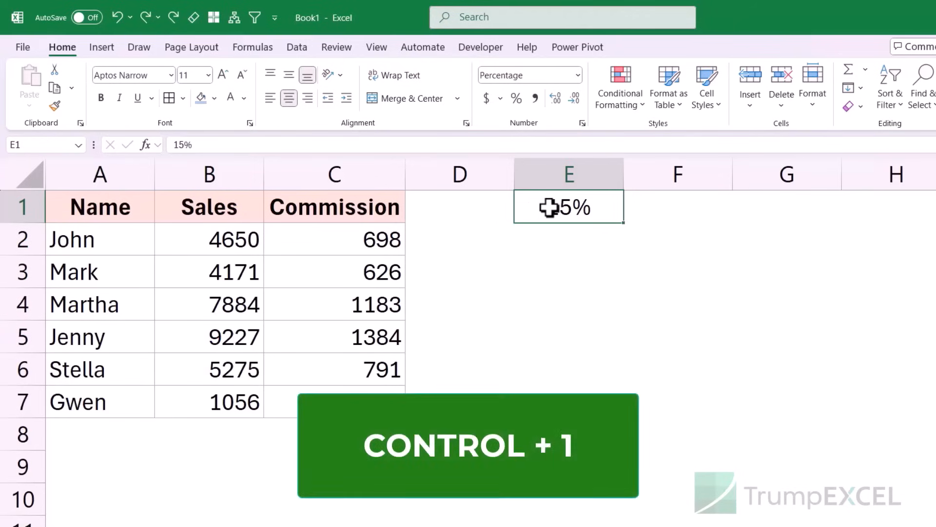
key("ctrl+1")
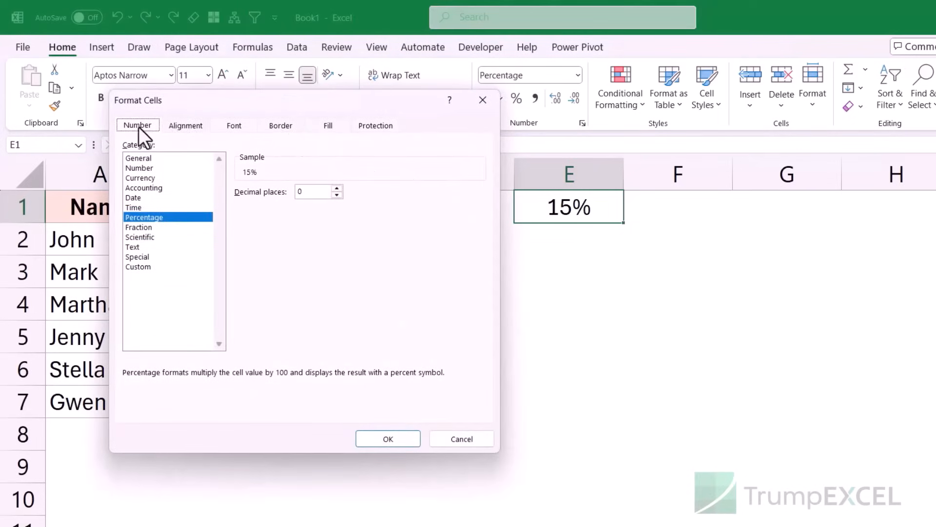
left_click(139, 266)
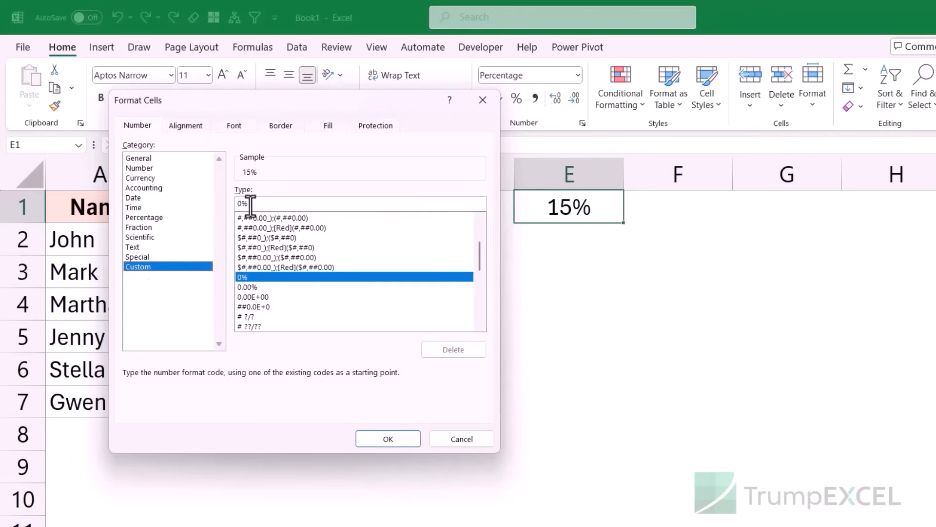
double_click(239, 204)
key("BackSpace")
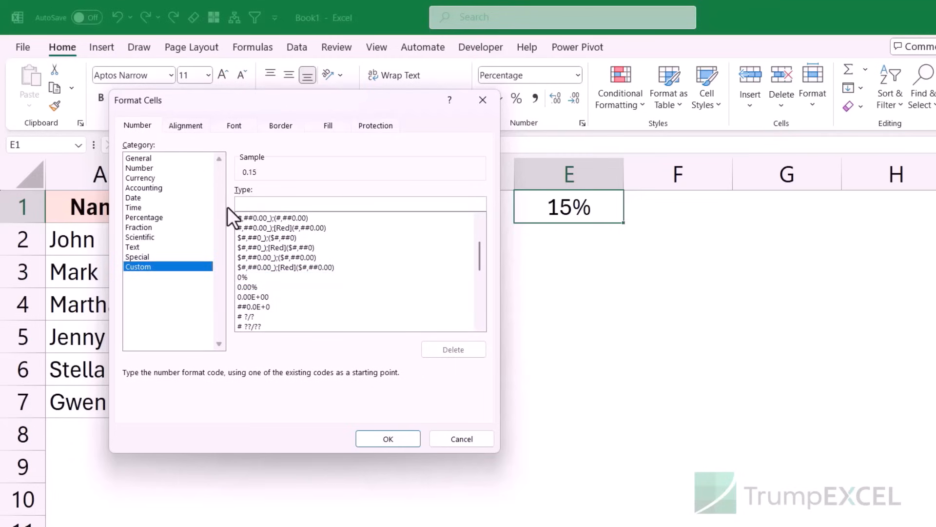
type(";;;")
left_click(382, 441)
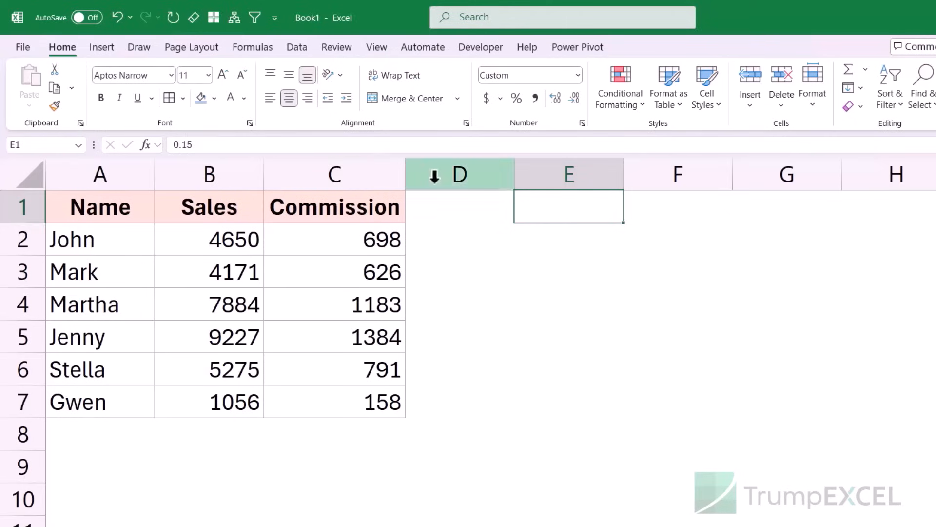
Step: Fill the range D1:F5 with light blue to test the hidden value, and undo the fill
left_click_drag(470, 203, 671, 341)
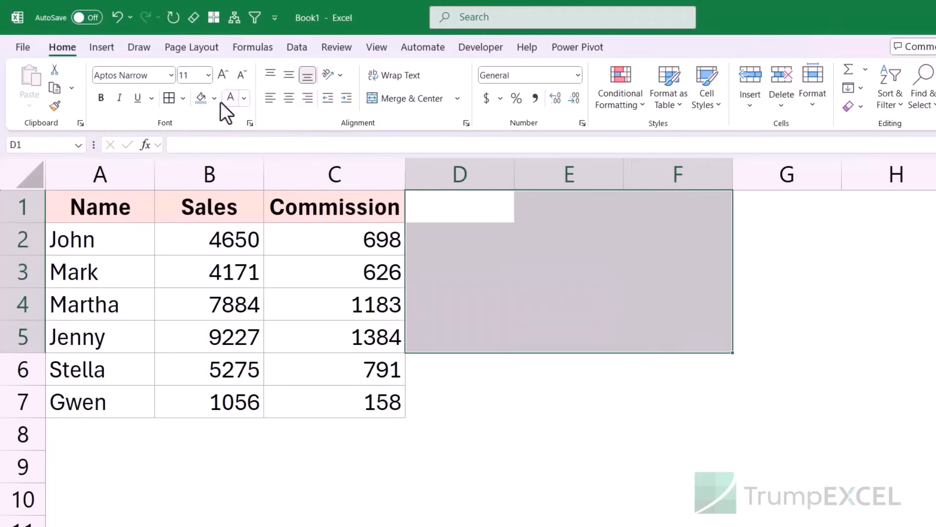
left_click(199, 102)
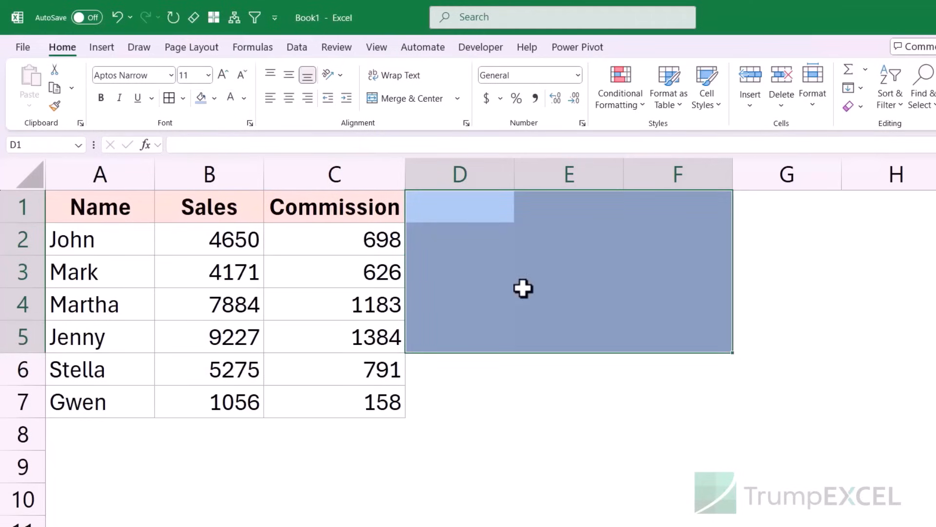
key("ctrl+z")
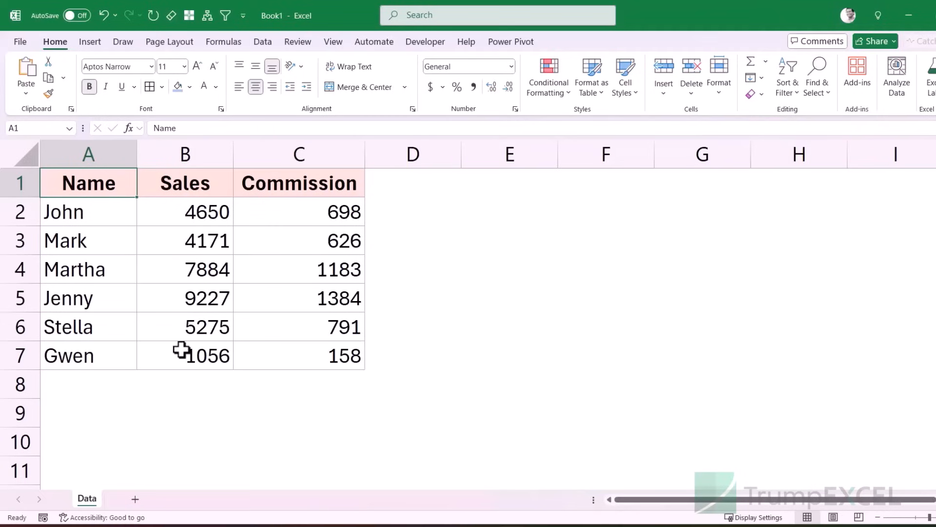
Step: Copy the status bar sum of the sales in B2:B7, 32263, into cell E4 as a static value
left_click(175, 403)
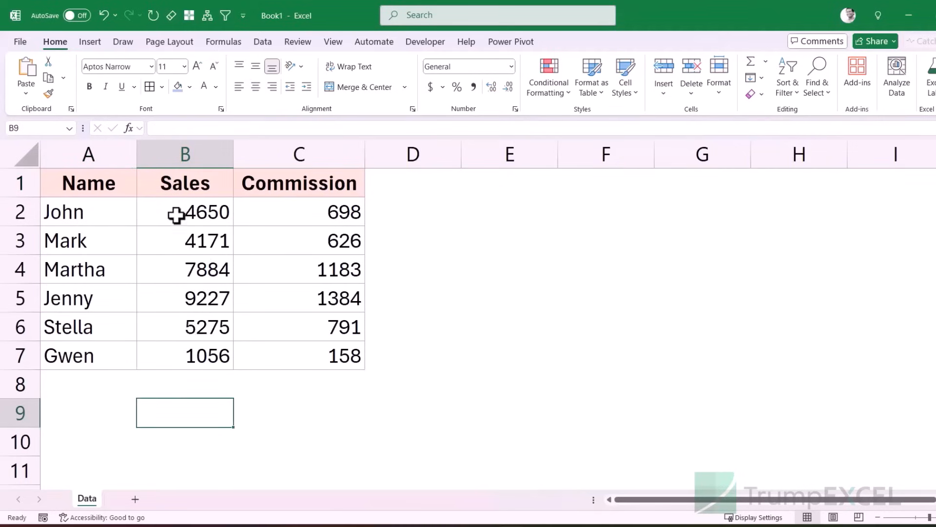
left_click_drag(177, 215, 195, 354)
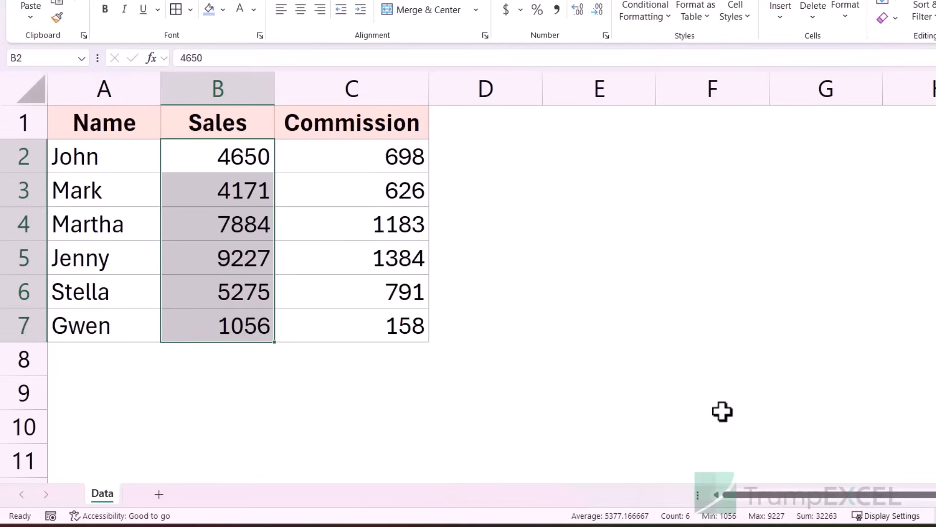
double_click(634, 232)
type("32263")
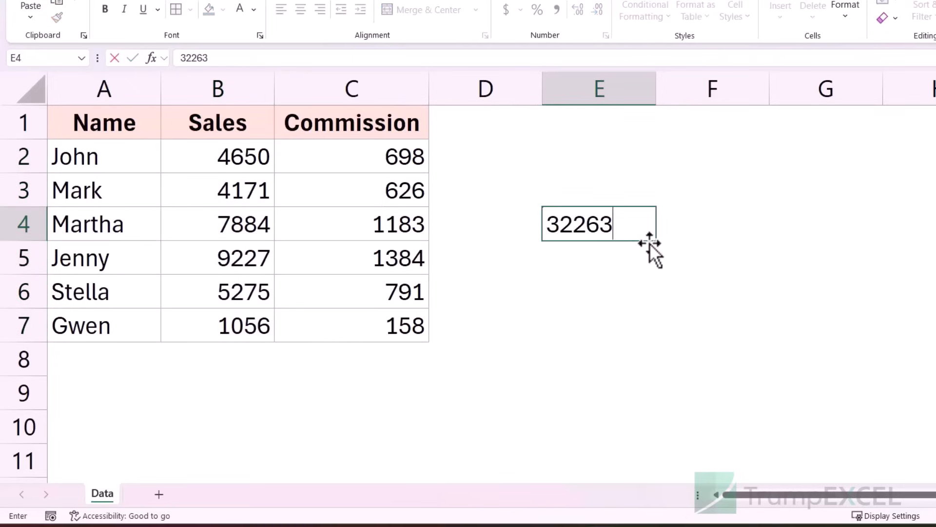
key("Return")
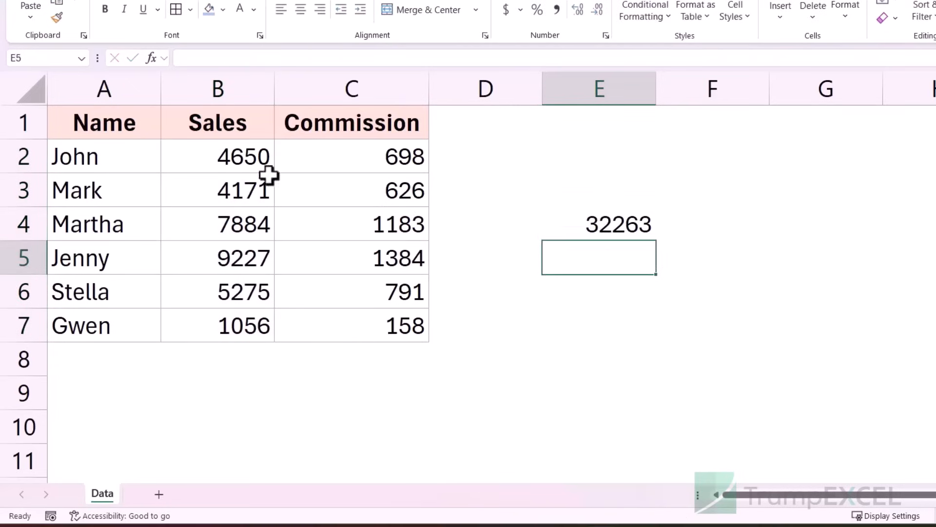
Step: Copy the status bar average of the sales in B2:B7, 5377.166667, into cell E7 as a static value
left_click_drag(267, 172, 244, 316)
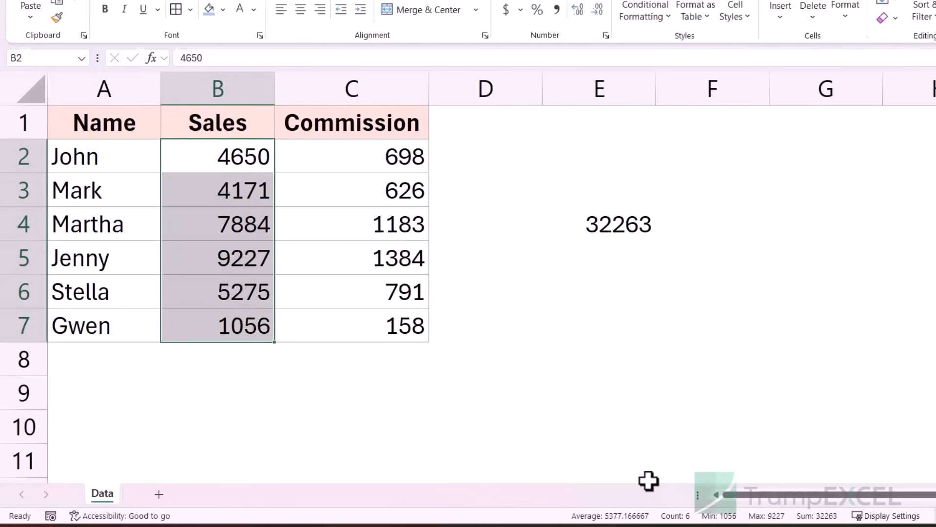
left_click(632, 518)
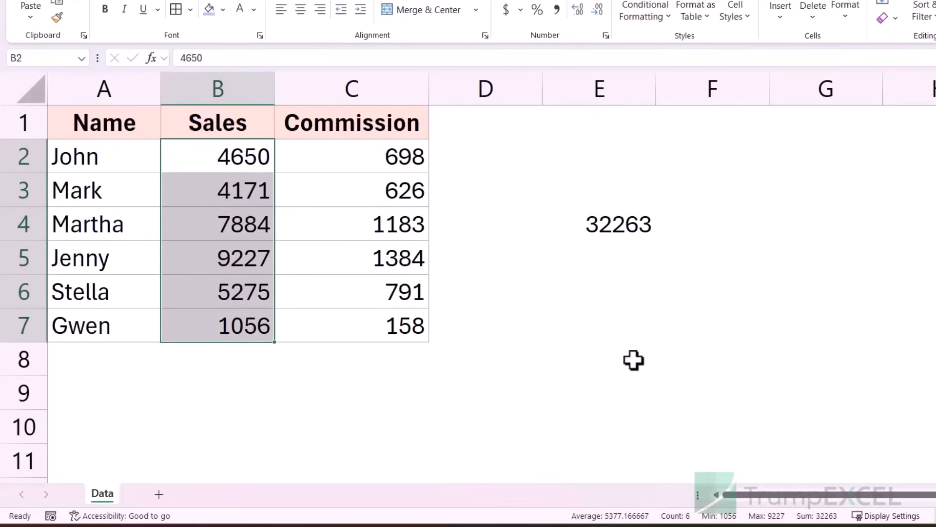
left_click(624, 318)
double_click(624, 318)
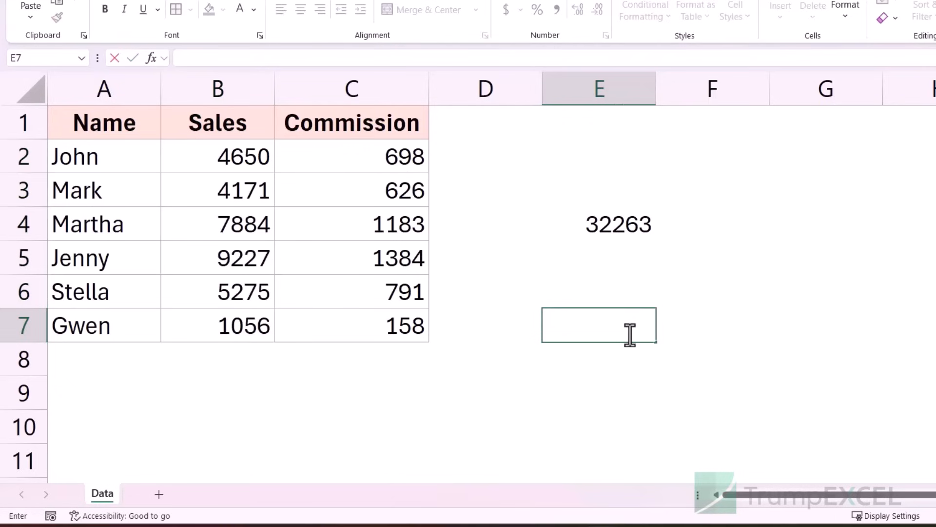
type("5377.166667")
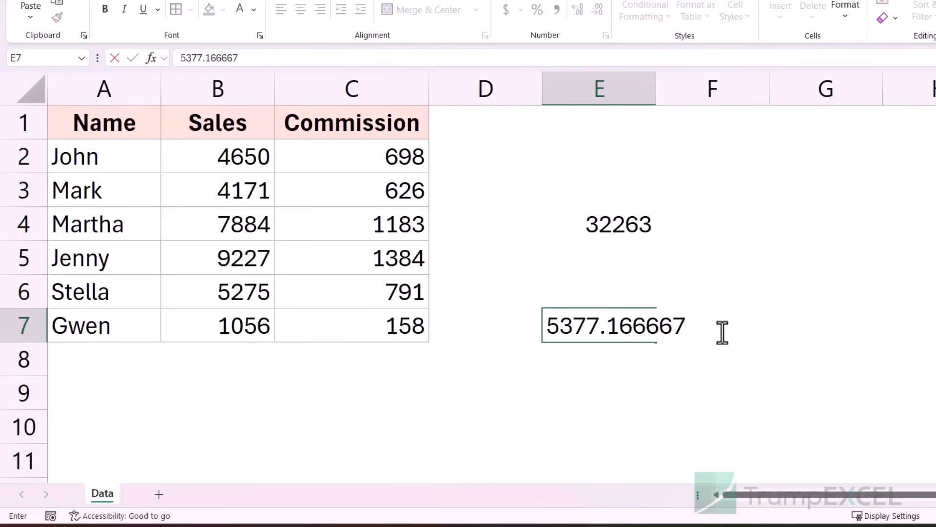
key("Return")
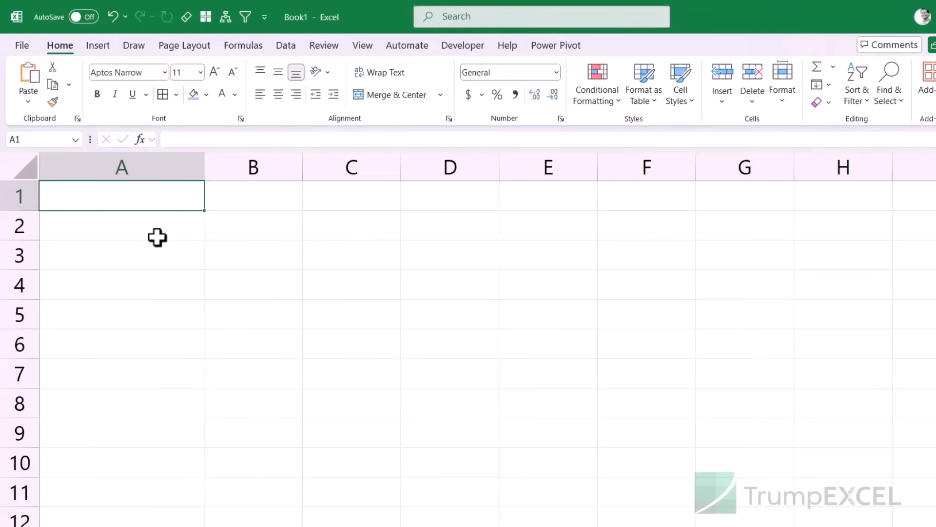
Step: Enter 000125 in cell A1 and JAN1 in cell A2, and inspect the stored value of A2
type("000125")
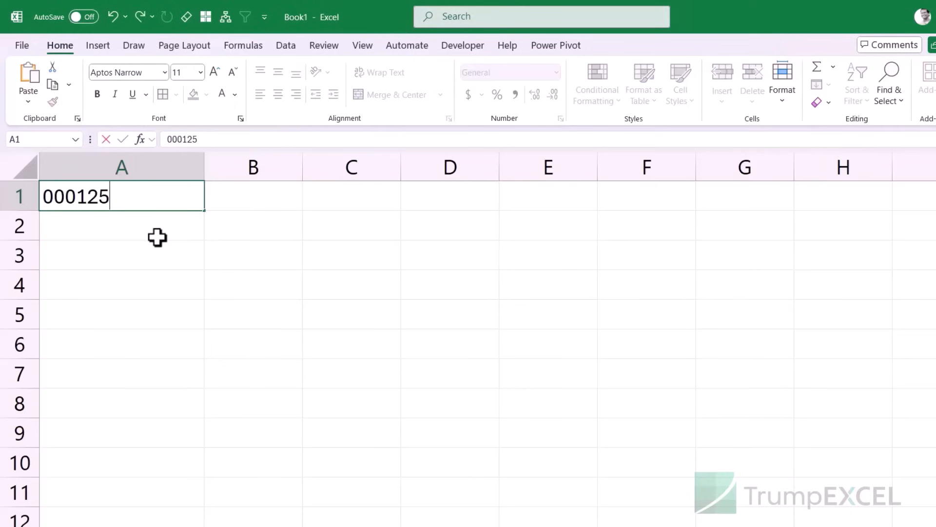
key("Return")
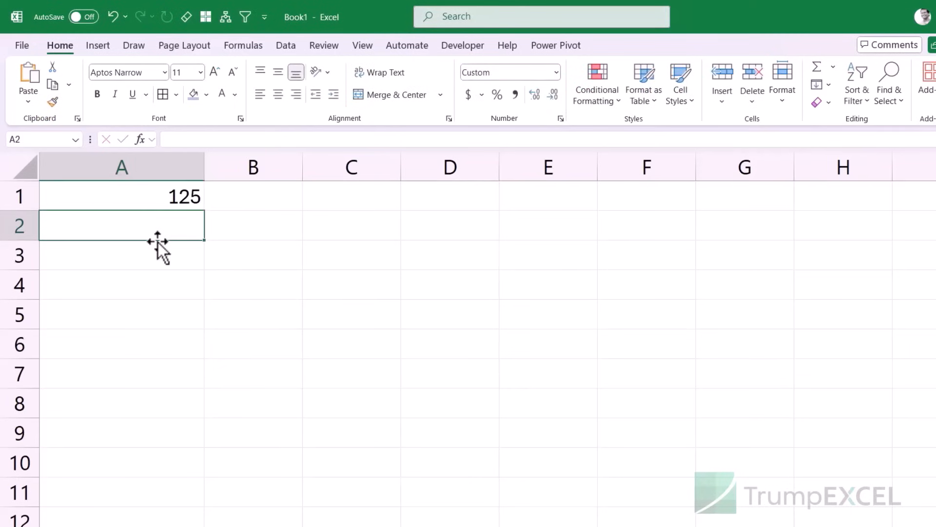
type("JAN1")
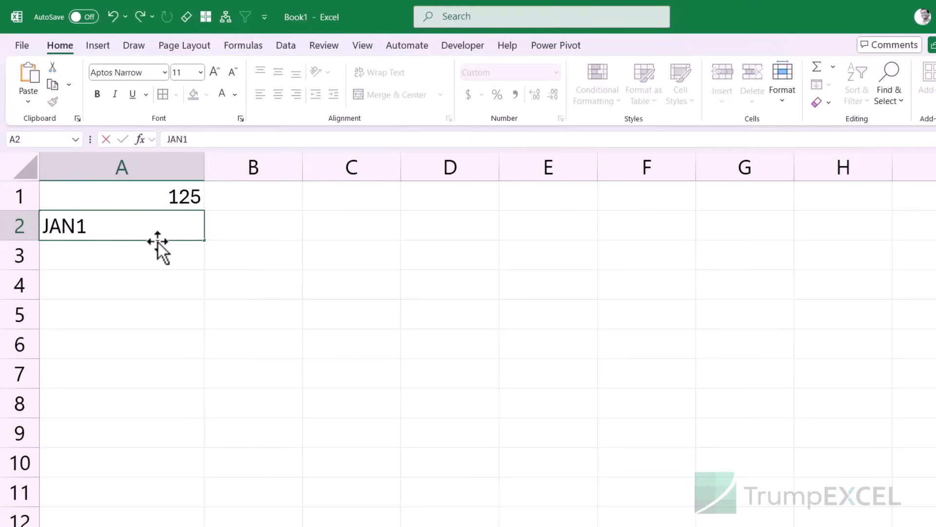
key("Return")
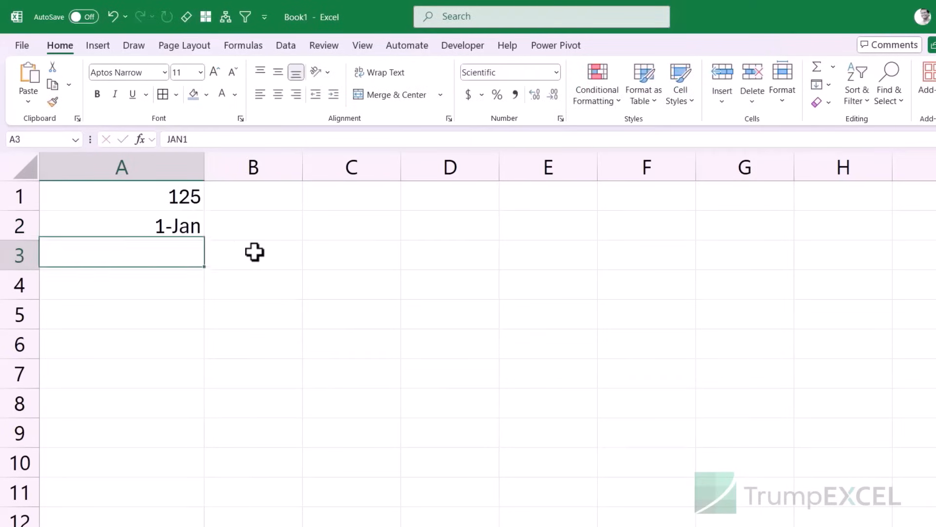
left_click(168, 229)
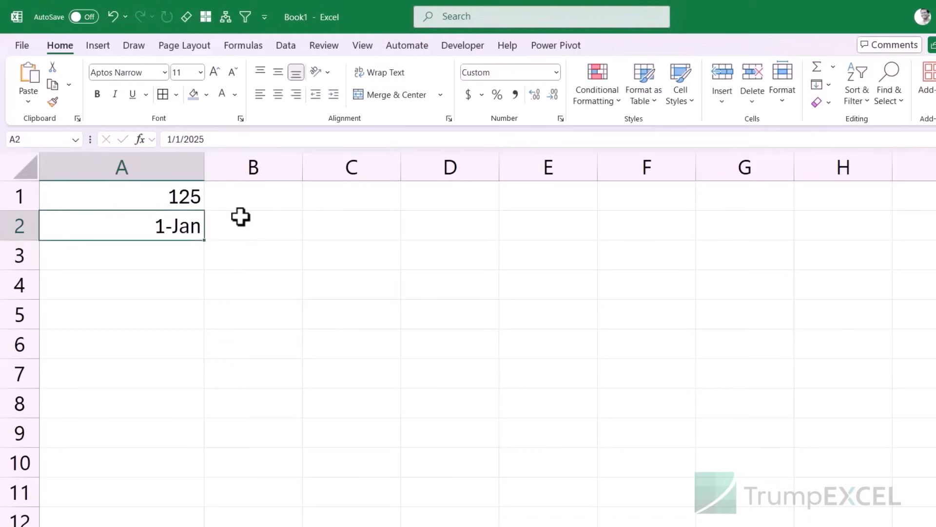
Step: Enter 12E5 in cell A3
left_click(177, 256)
type("12")
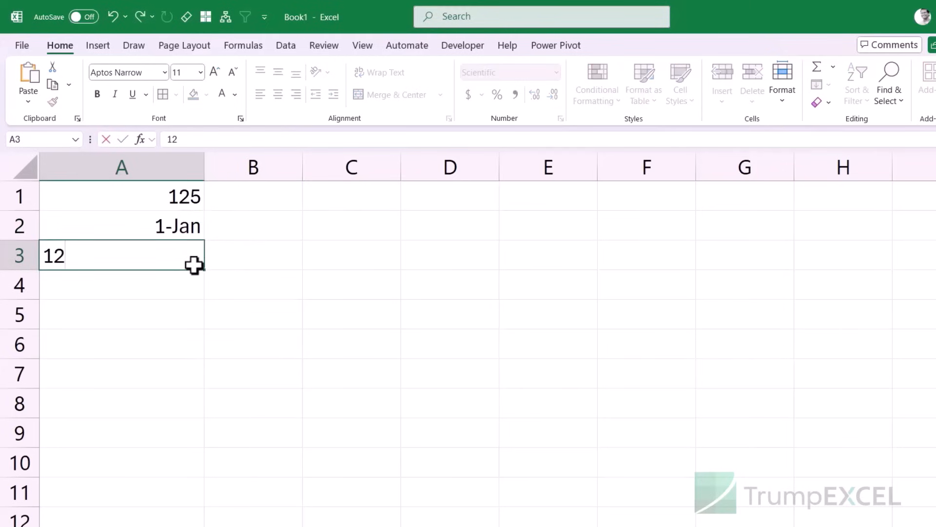
type("E%")
key("BackSpace")
type("5")
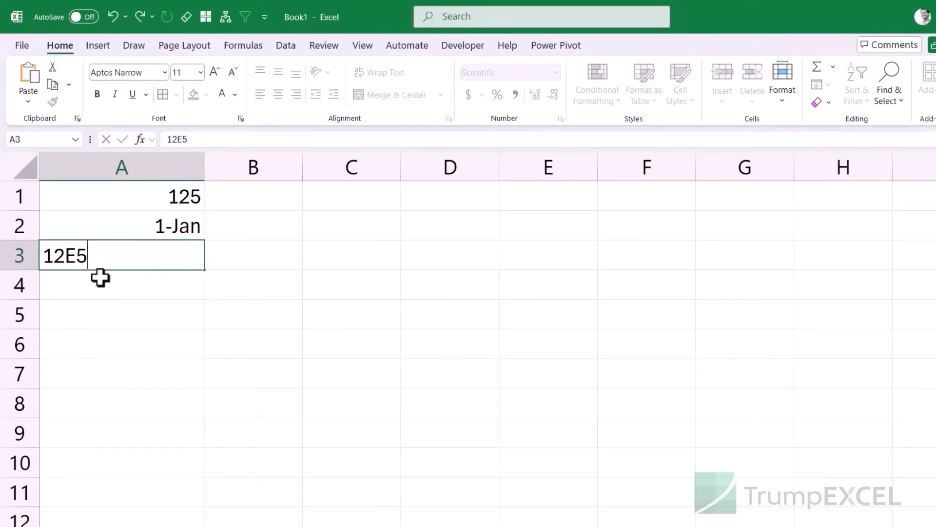
key("Return")
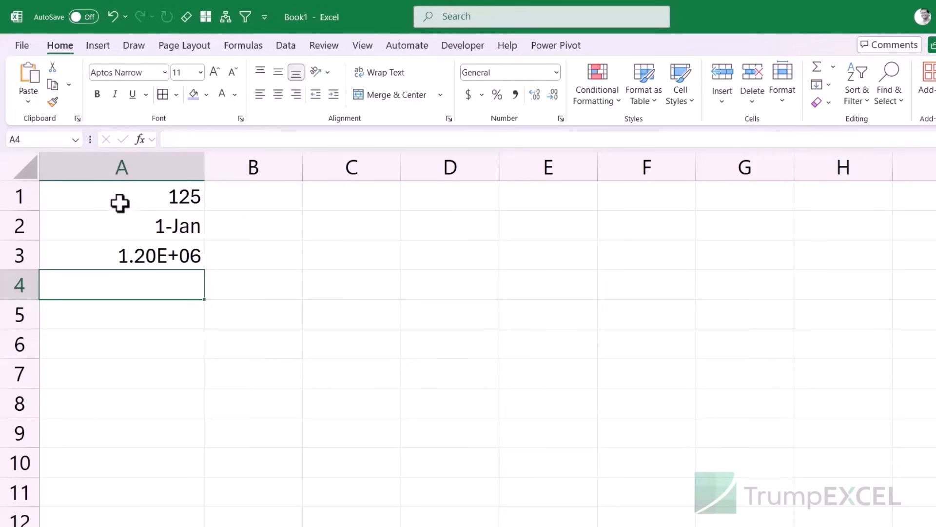
Step: Open the Data category of the Excel options, which holds the Automatic Data Conversion settings
left_click(22, 46)
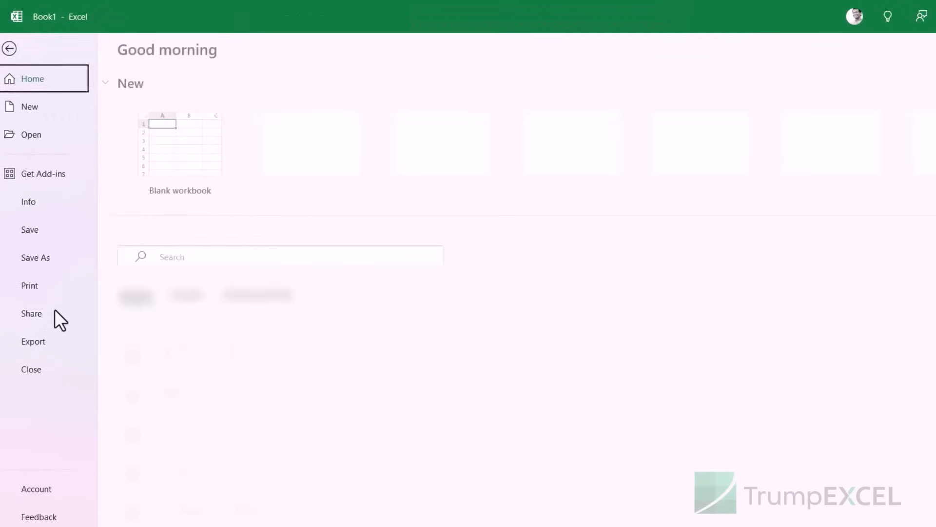
left_click(50, 511)
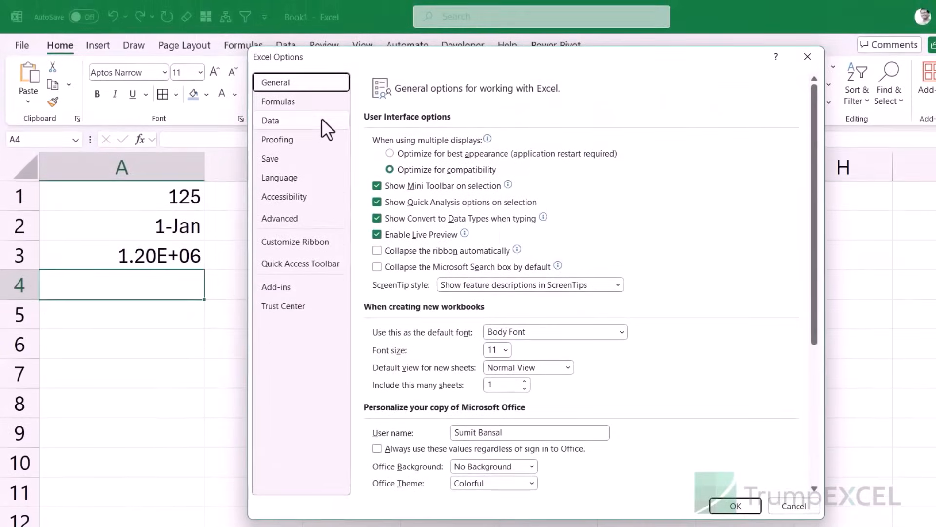
left_click(292, 123)
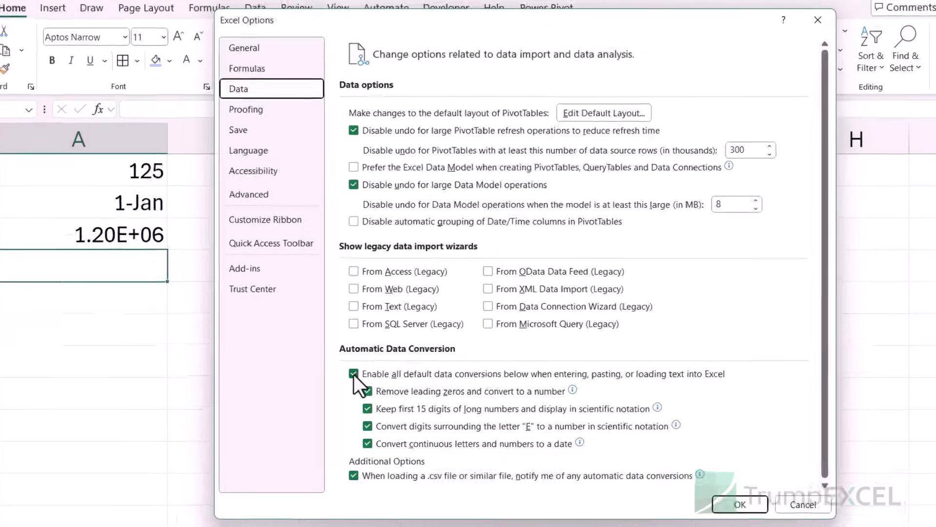
Step: Disable all default data conversions at once and enable them again
left_click(377, 384)
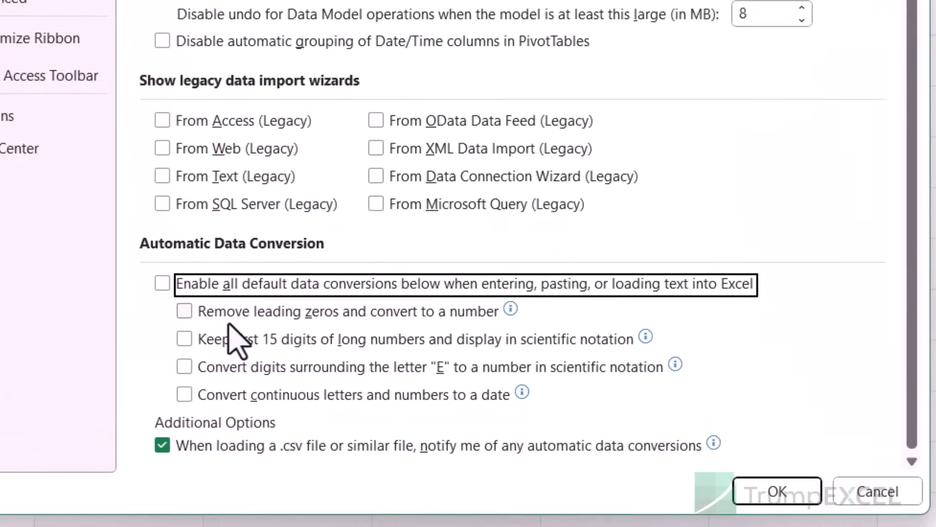
mouse_move(416, 408)
left_click(164, 287)
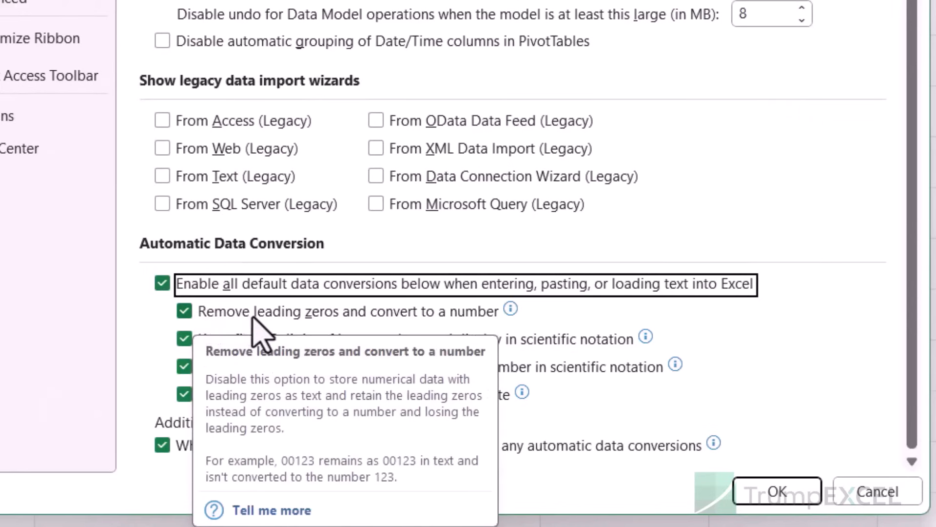
Step: Disable each automatic data conversion individually: leading zero removal, 15-digit long numbers, digits around the letter "E", and continuous letters and numbers to a date
left_click(217, 318)
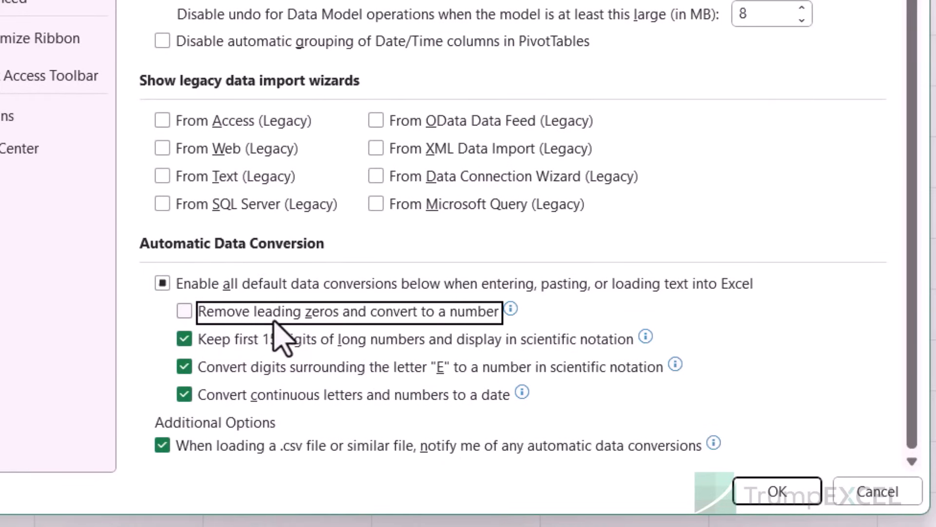
mouse_move(231, 347)
left_click(184, 339)
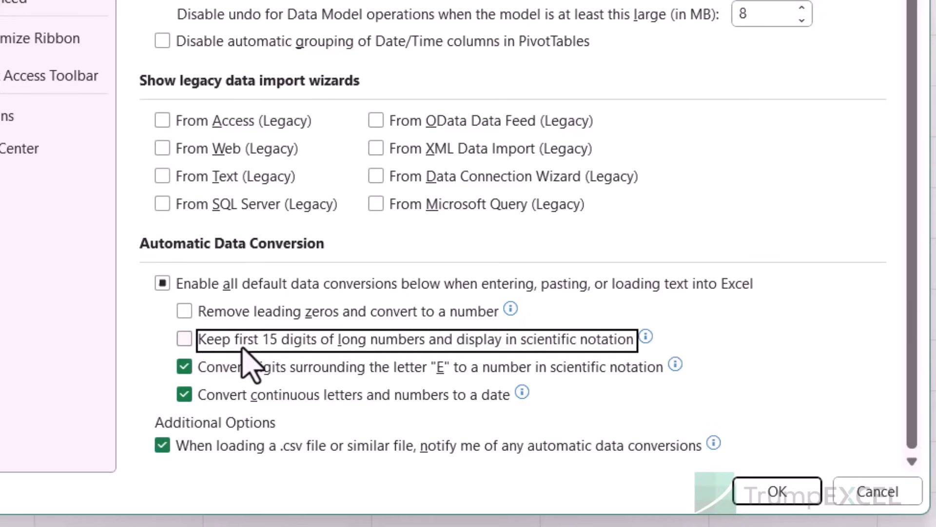
mouse_move(225, 388)
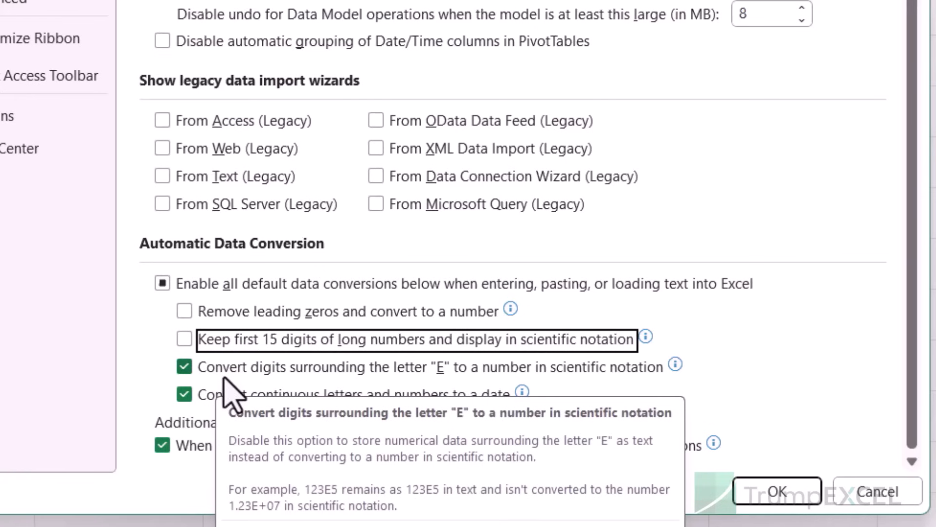
left_click(184, 366)
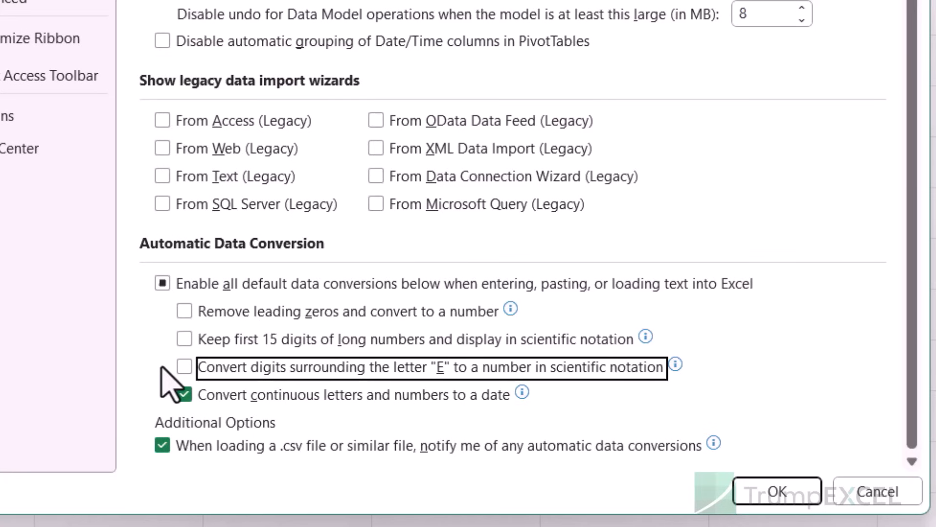
left_click(185, 394)
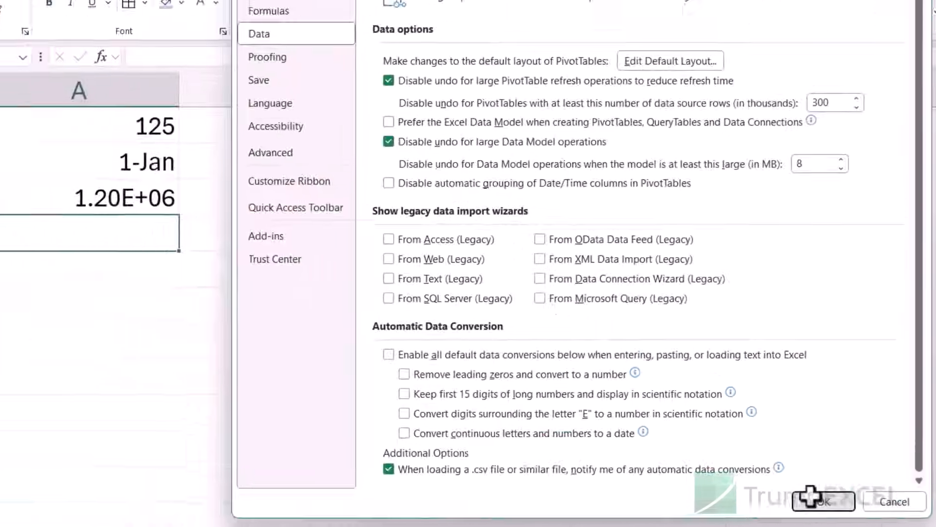
Step: Apply the disabled data conversion settings and enter 000125 in cell A5
left_click(777, 491)
left_click(190, 286)
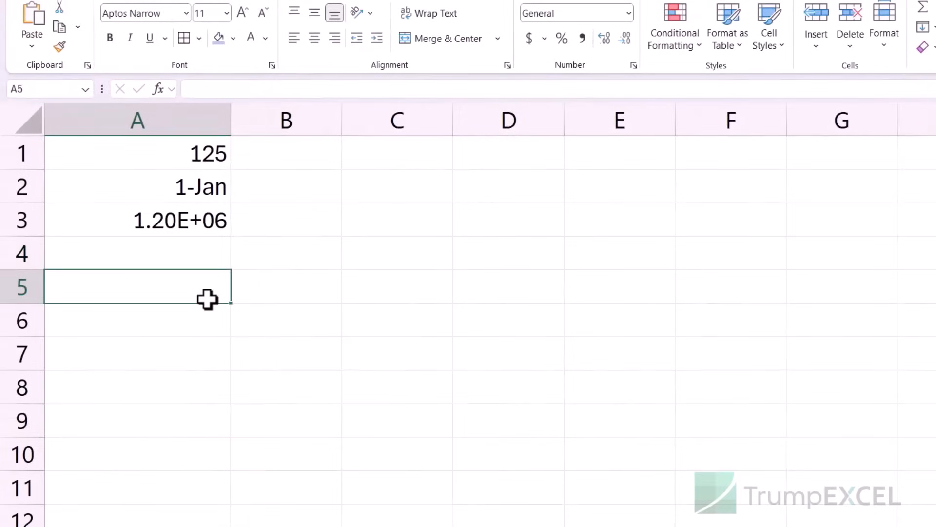
type("00012")
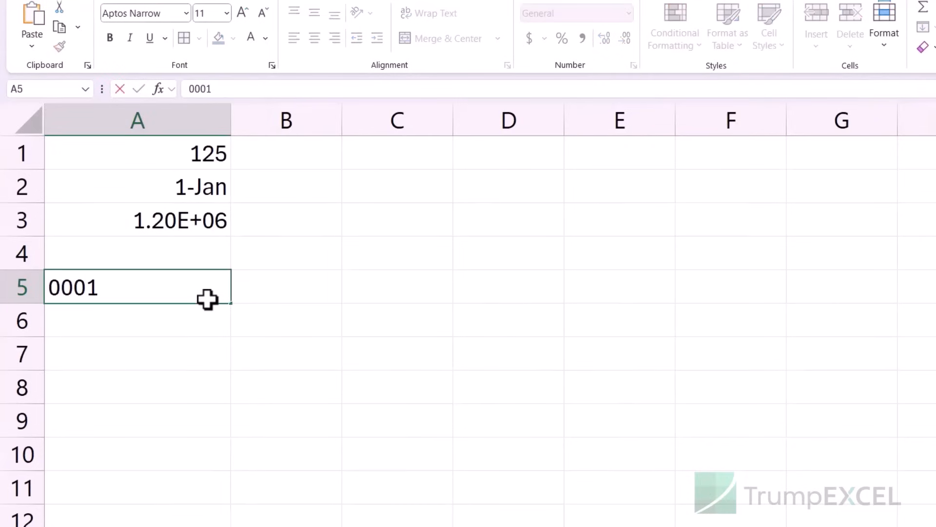
key("Return")
left_click(207, 299)
key("F2")
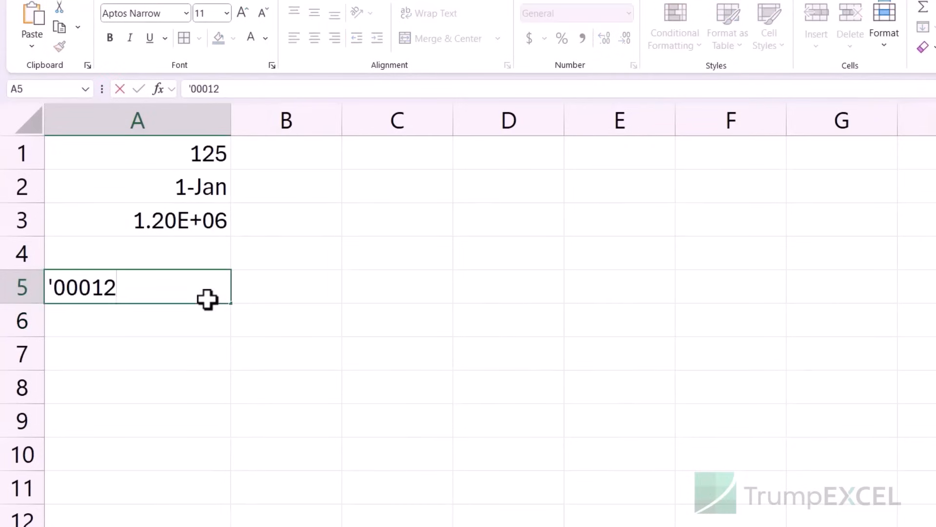
type("5")
key("Return")
left_click(173, 295)
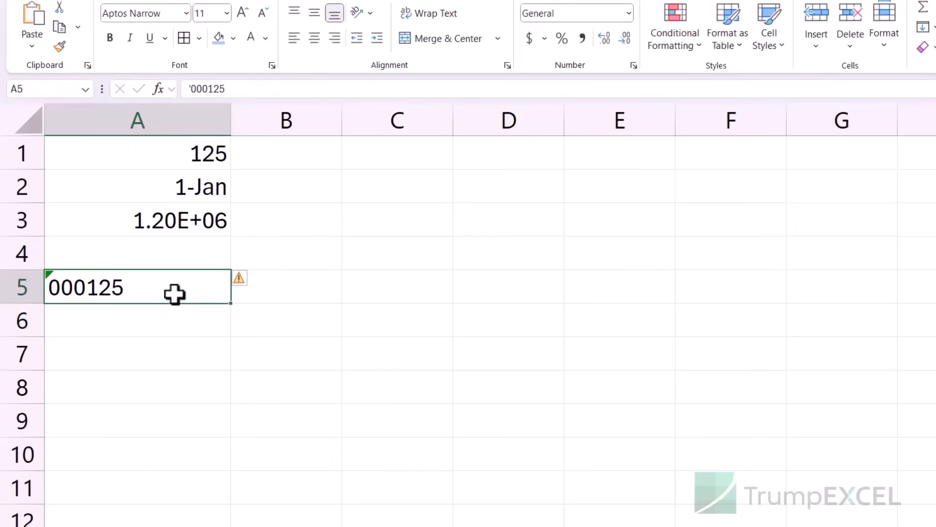
Step: Enter JAN1 in cell A6 and 12E5 in cell A7
left_click(168, 318)
type("JAn")
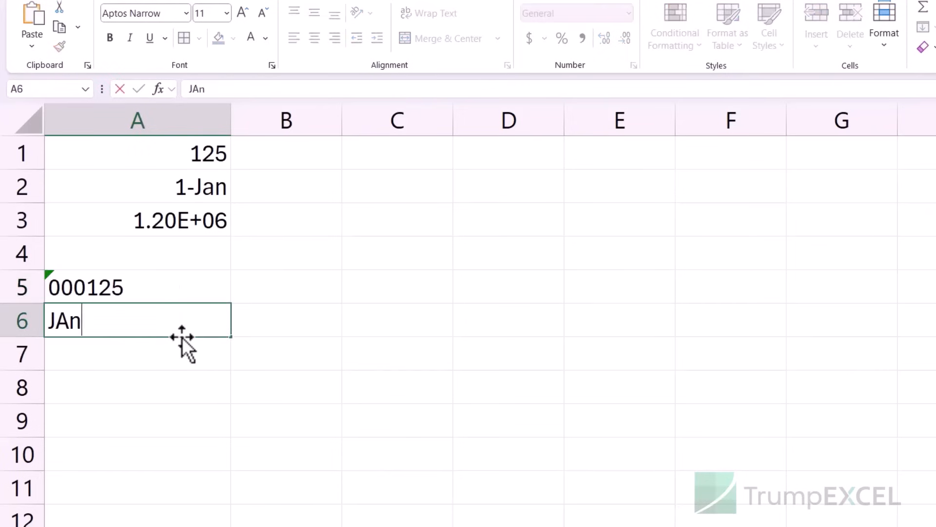
key("BackSpace")
type("N1")
key("Return")
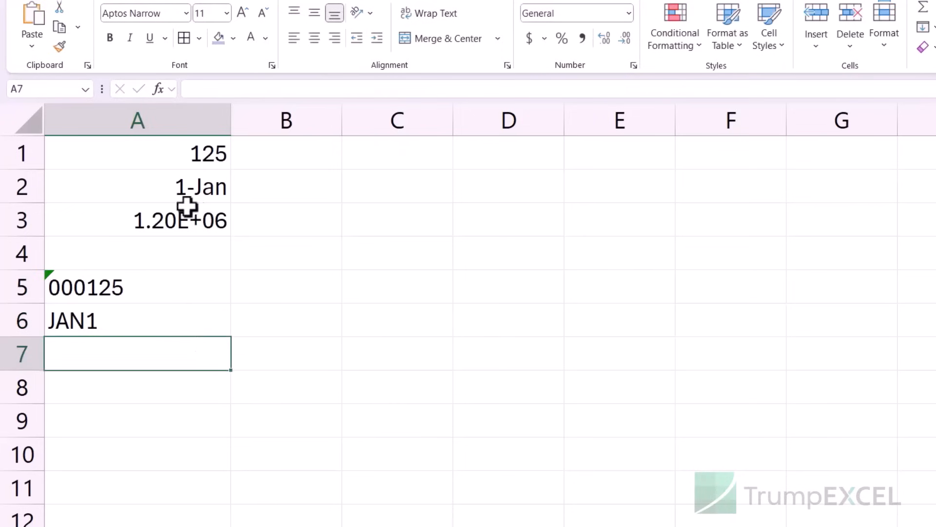
type("12E5")
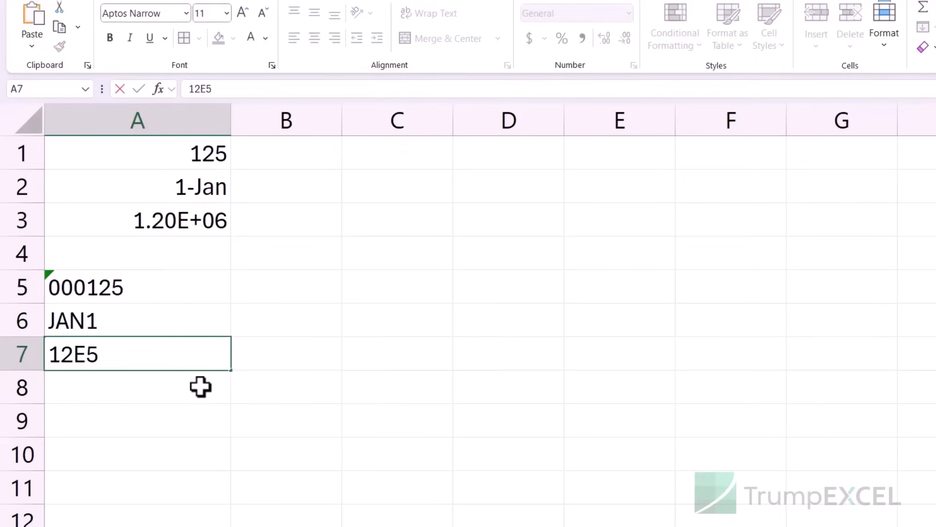
key("Return")
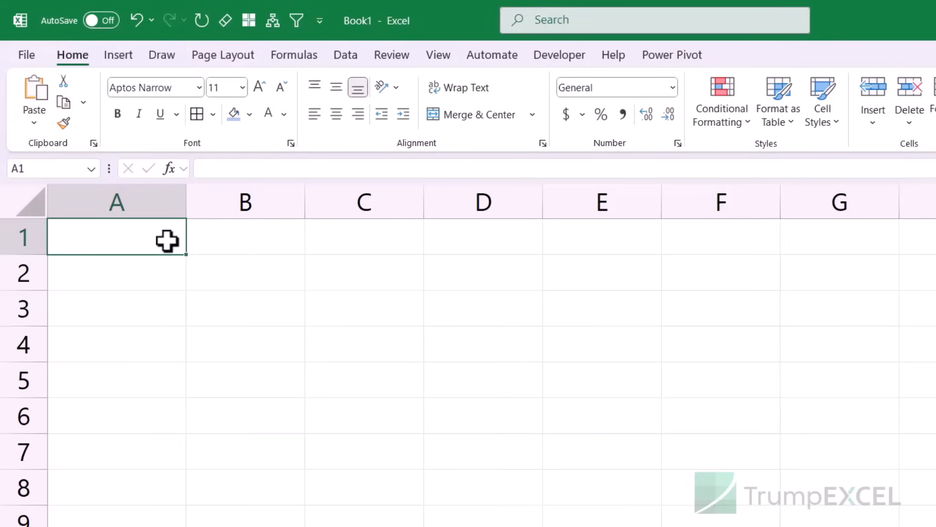
Step: Enter 125.57 in cell A1 of the empty sheet
type("125.57")
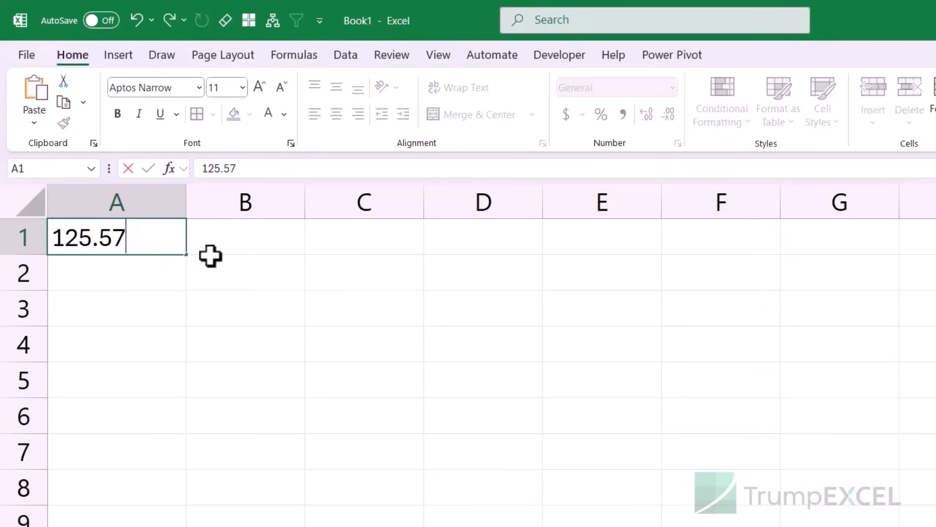
key("Return")
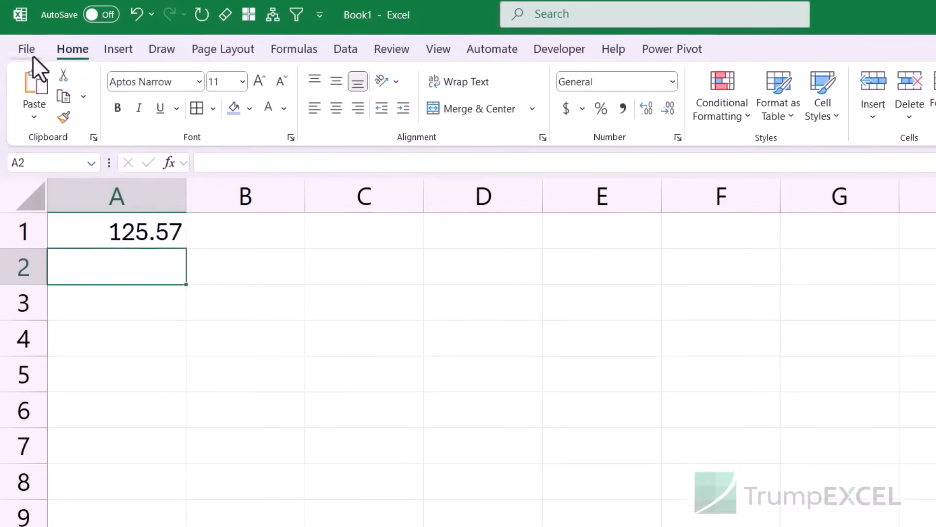
Step: Turn automatic decimal point insertion off and on again in the advanced editing options, and apply the options
left_click(30, 56)
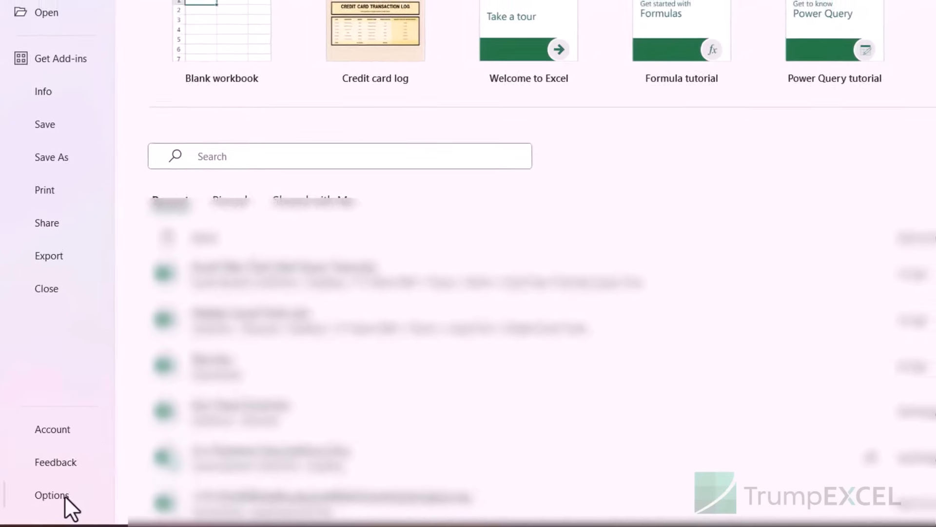
left_click(64, 495)
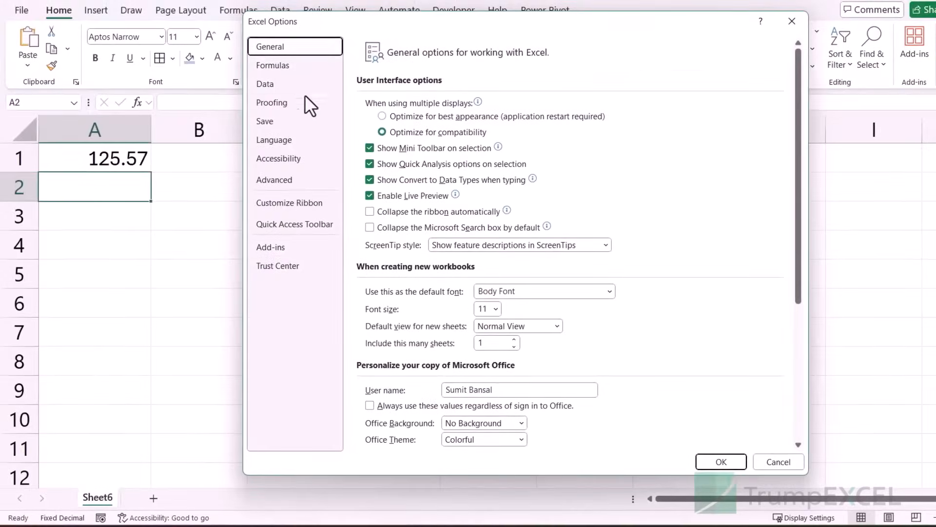
left_click(282, 183)
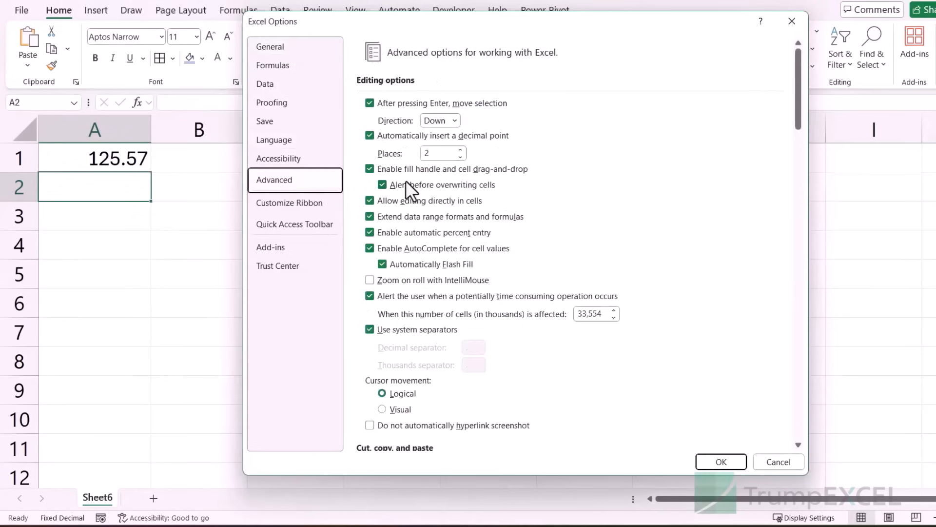
left_click(370, 135)
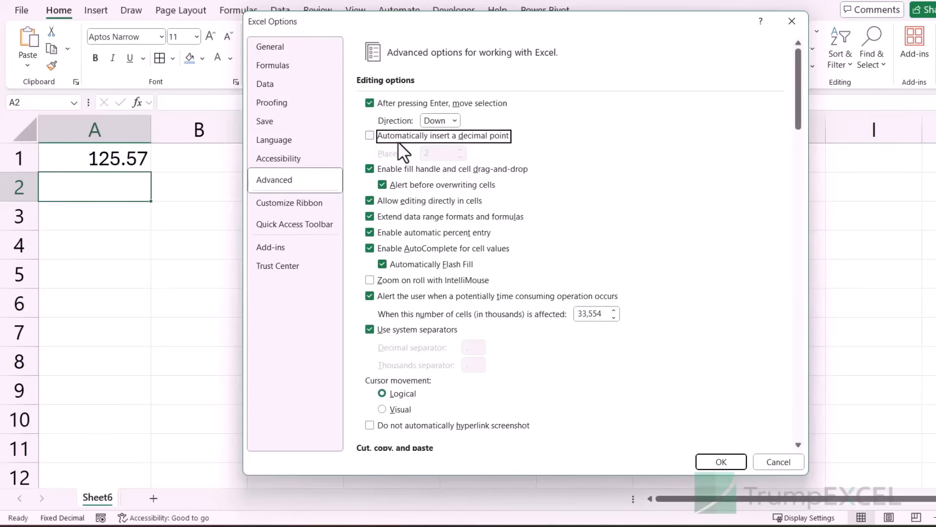
left_click(369, 136)
left_click(709, 464)
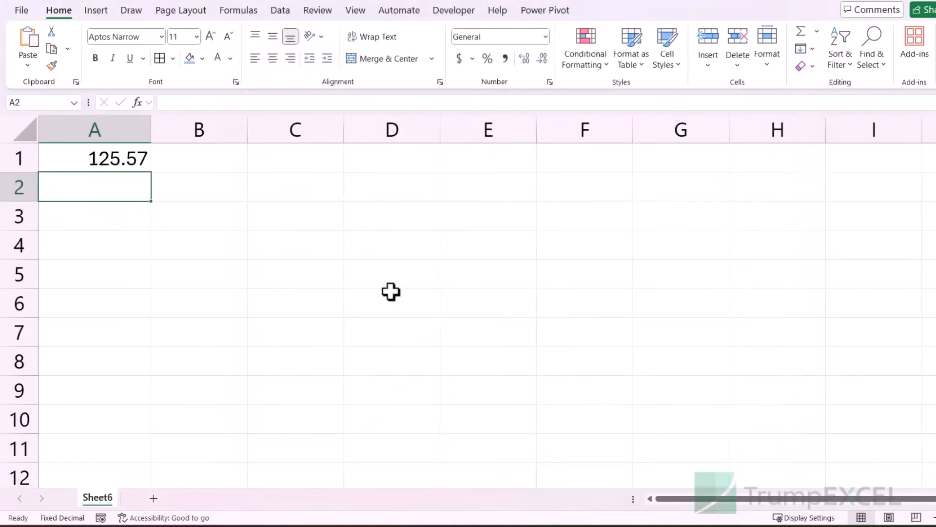
Step: Enter 12345 in cell C2 and 54.68 in cell C3 with automatic decimal insertion active
left_click(286, 185)
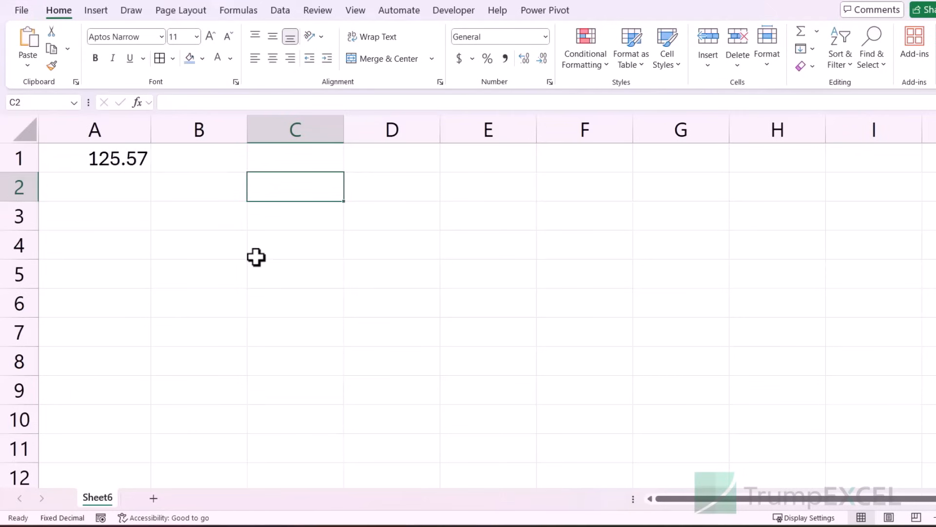
type("12345")
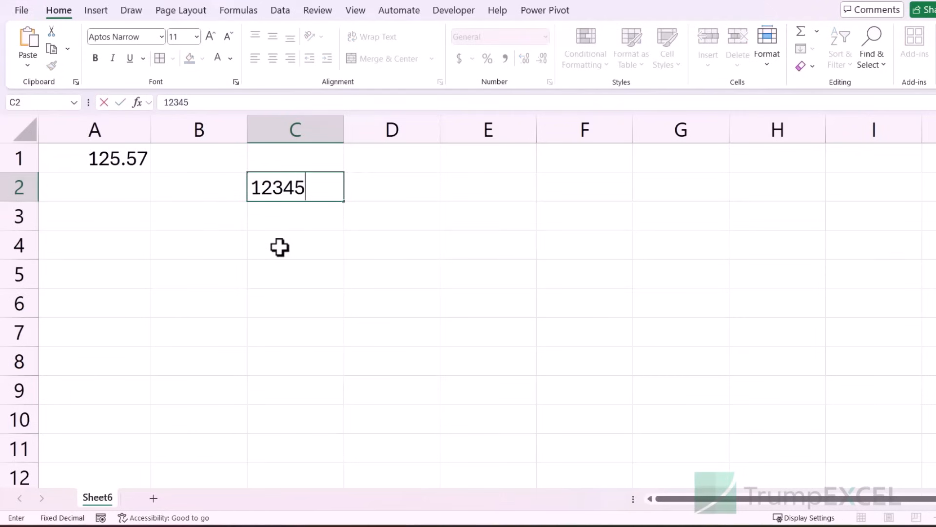
key("Return")
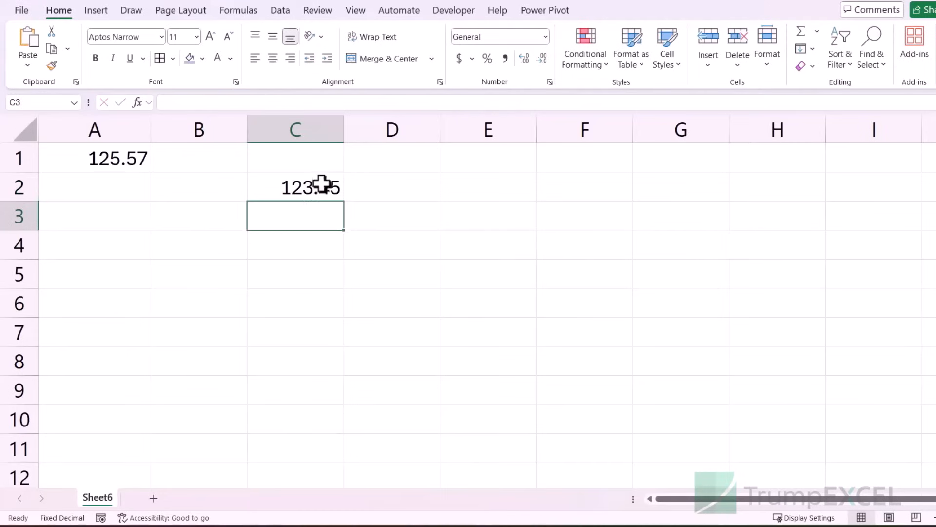
type("54.")
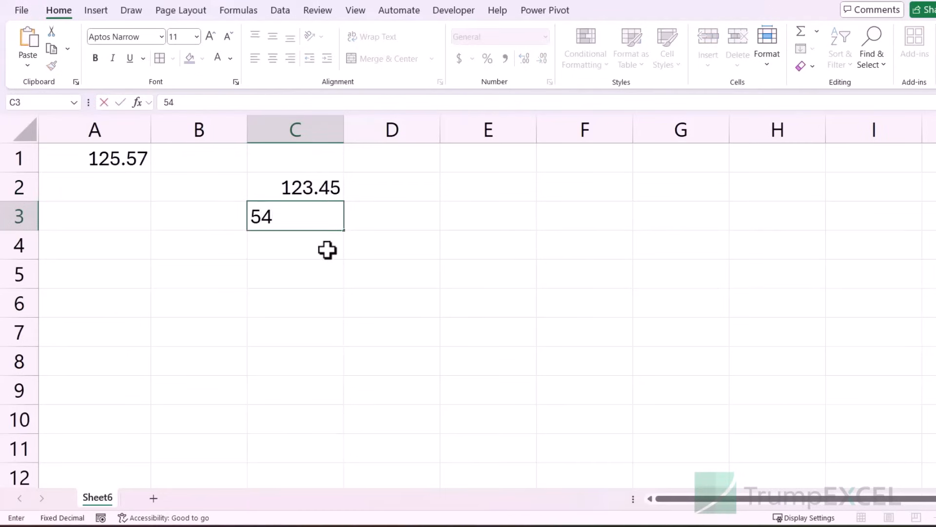
type("68")
key("Return")
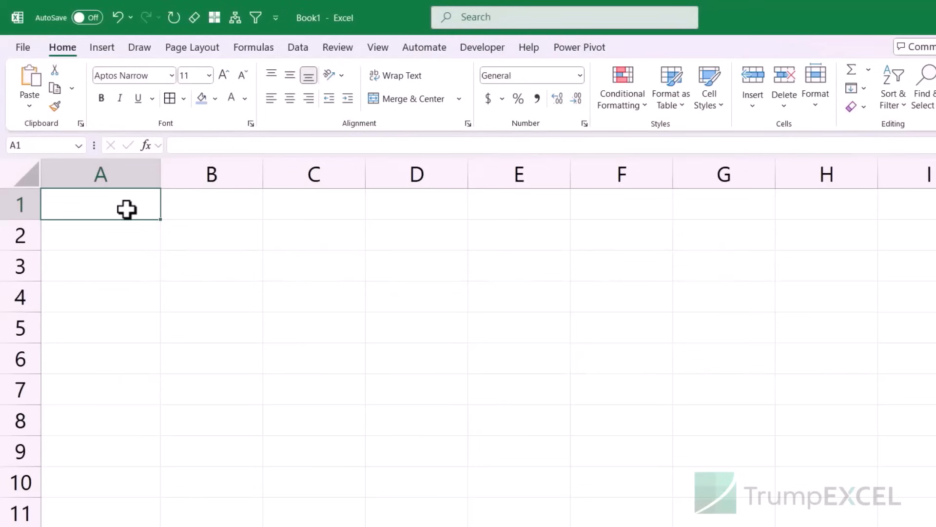
Step: Enter 12345 in cell A1 of the empty sheet and select cell B1
type("12345")
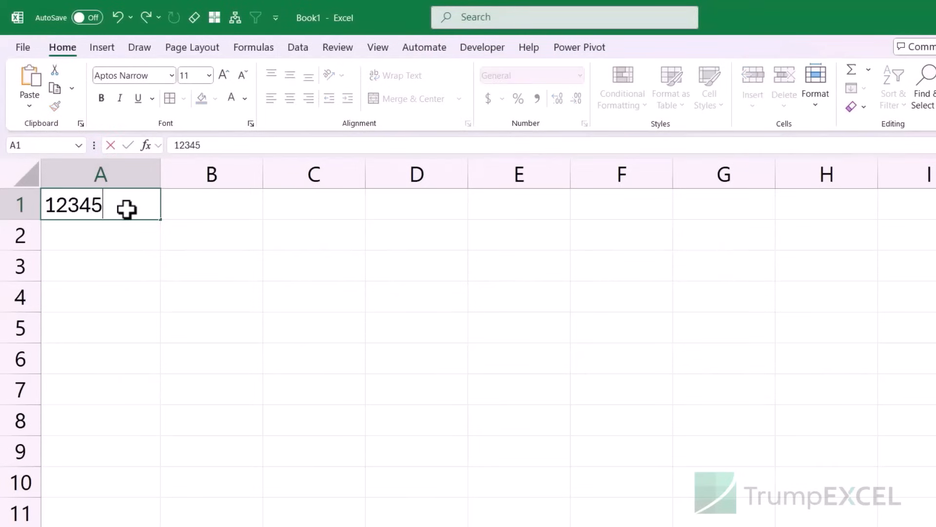
key("Return")
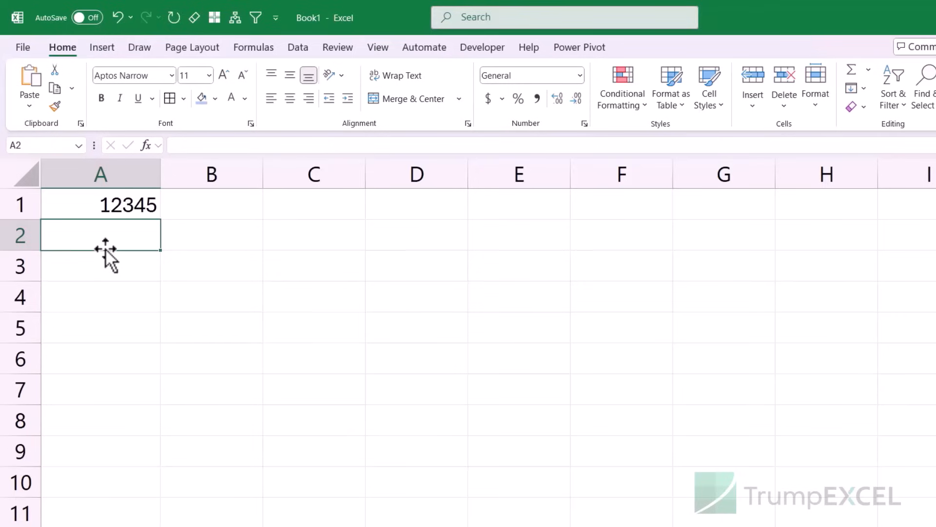
left_click(182, 215)
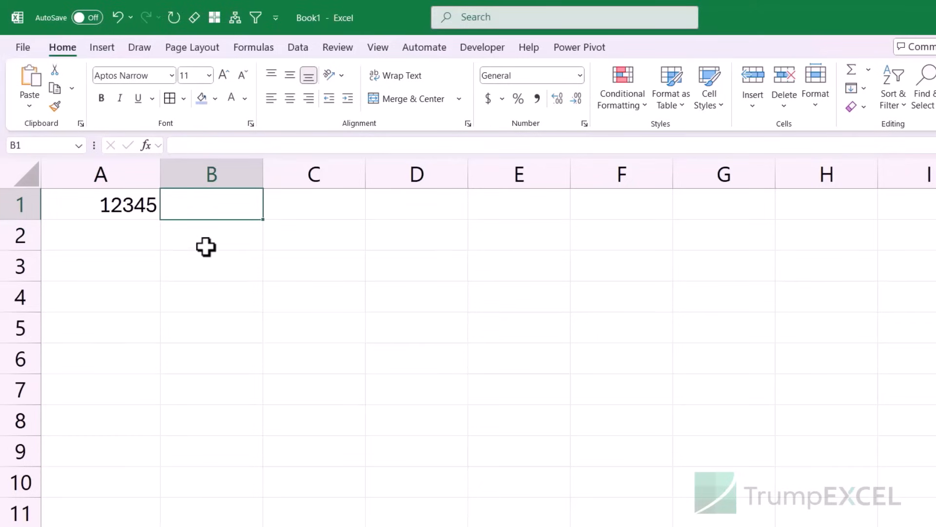
Step: Set the direction in which the selection moves after Enter to Right in the advanced options and apply it
left_click(24, 47)
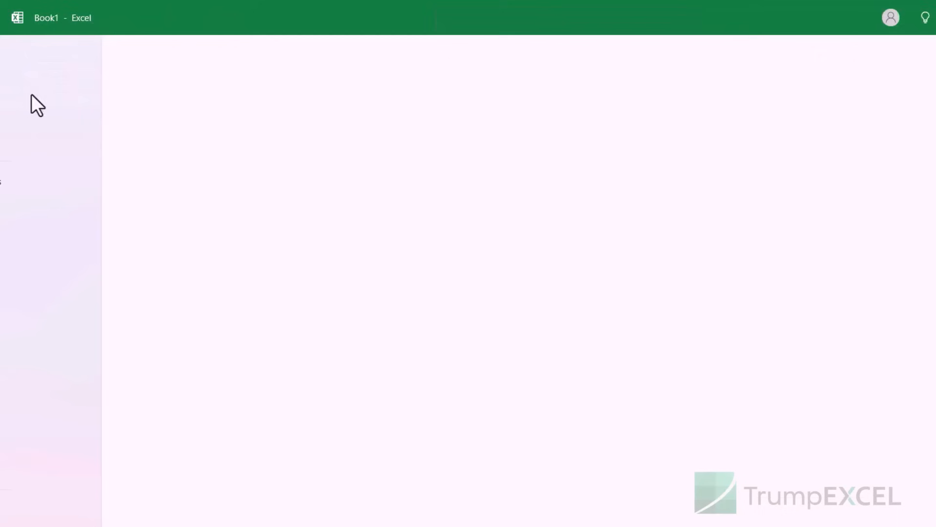
left_click(49, 502)
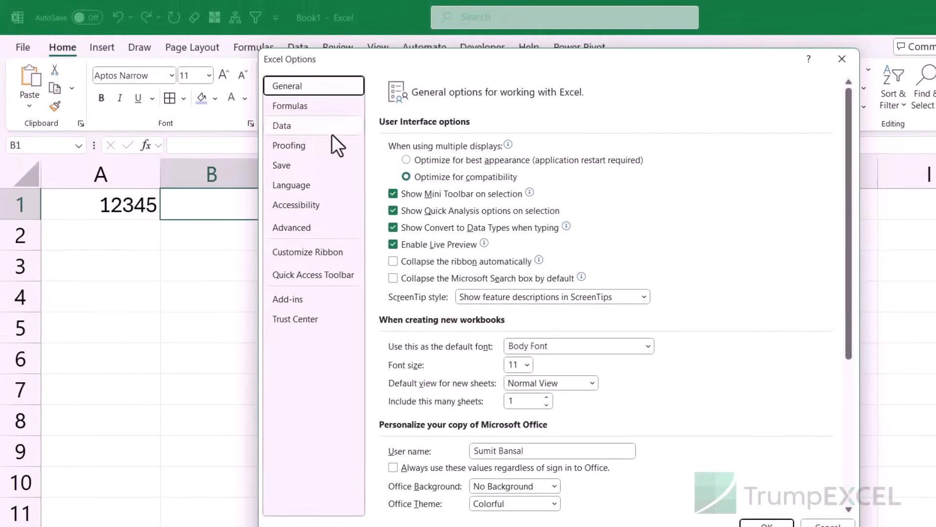
left_click(299, 226)
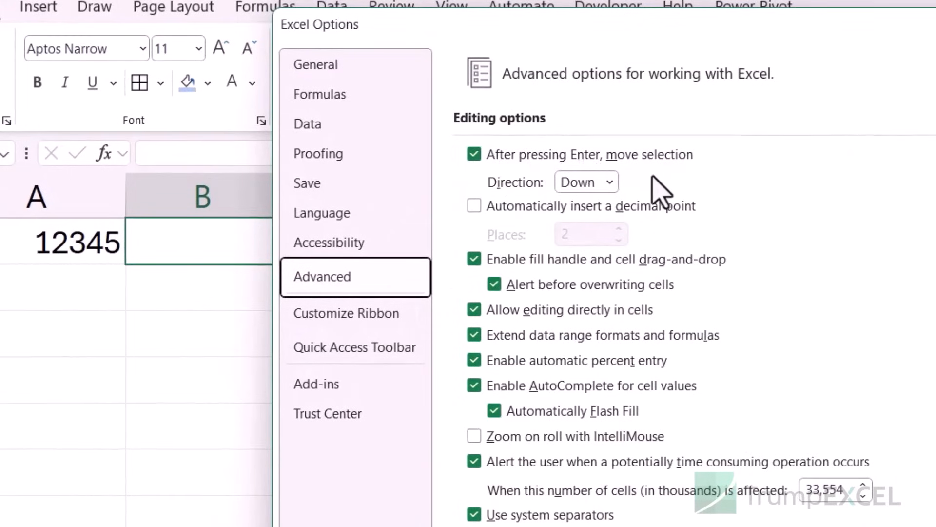
left_click(610, 182)
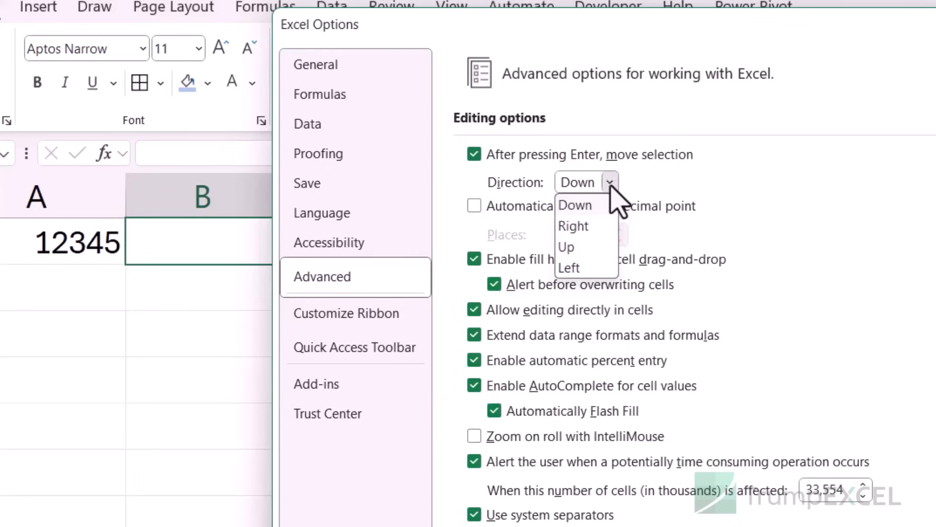
left_click(600, 226)
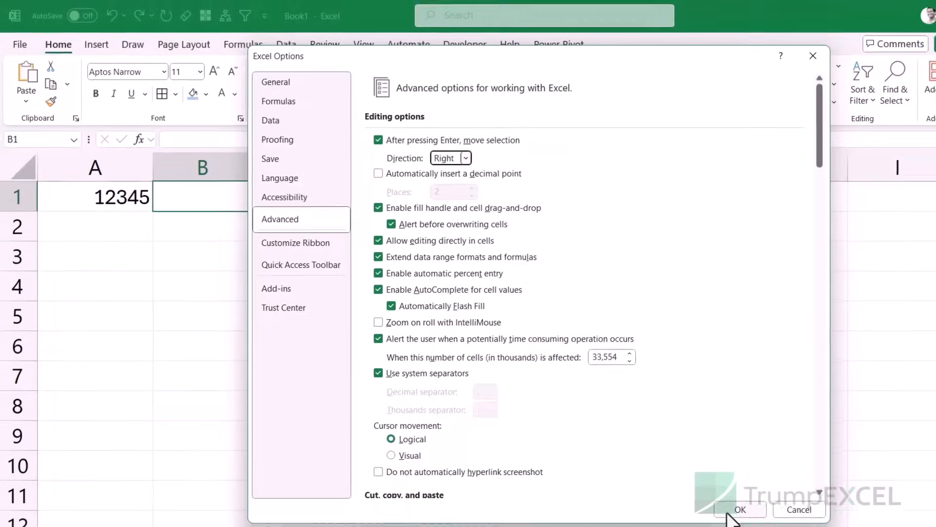
left_click(729, 510)
Step: Enter the sample text "alsdd" in cell B3 to test the selection direction, and reselect B3
left_click(224, 252)
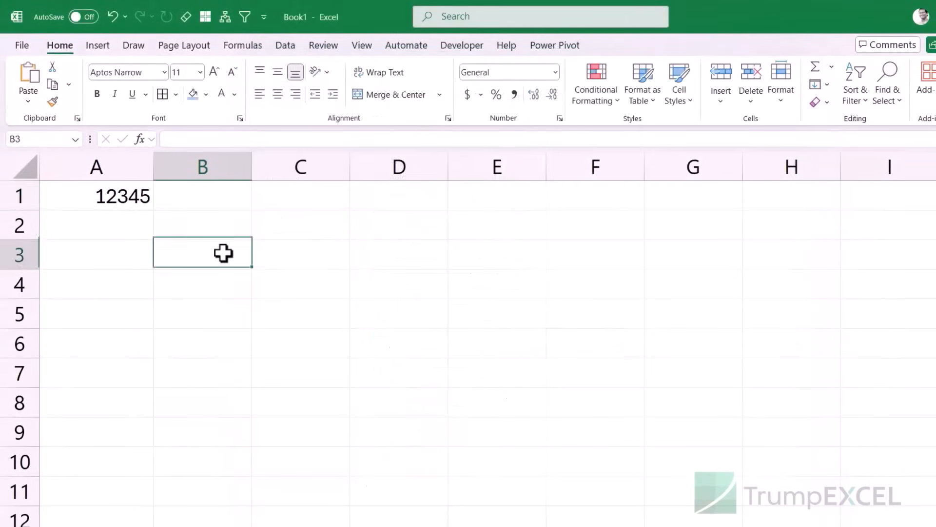
type("alsdd")
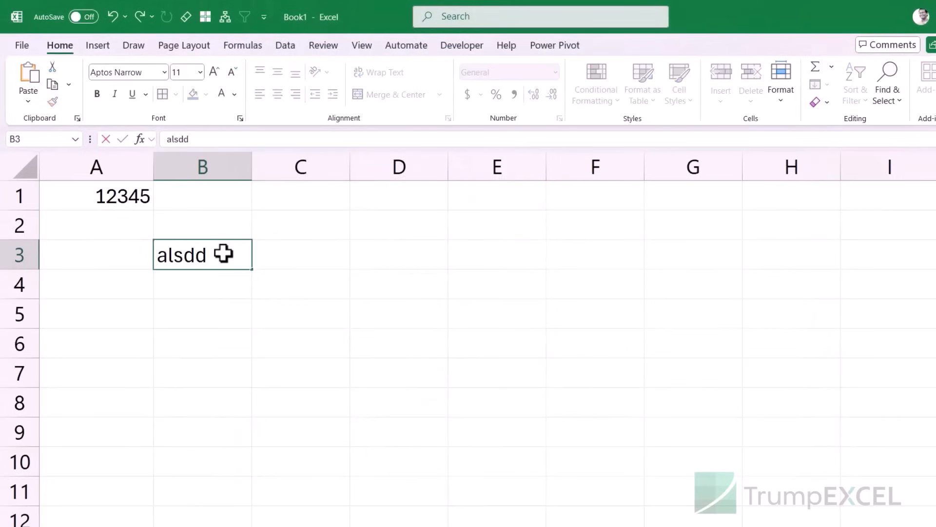
key("Return")
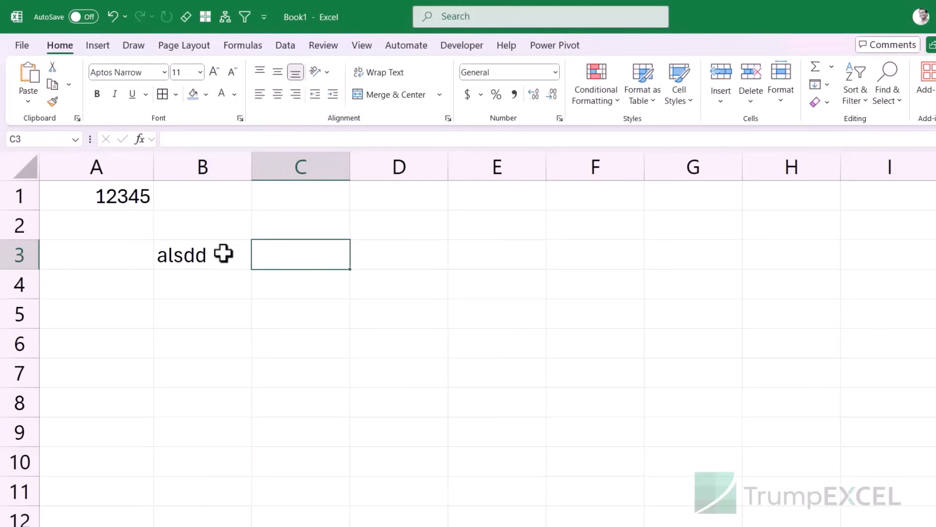
left_click(222, 254)
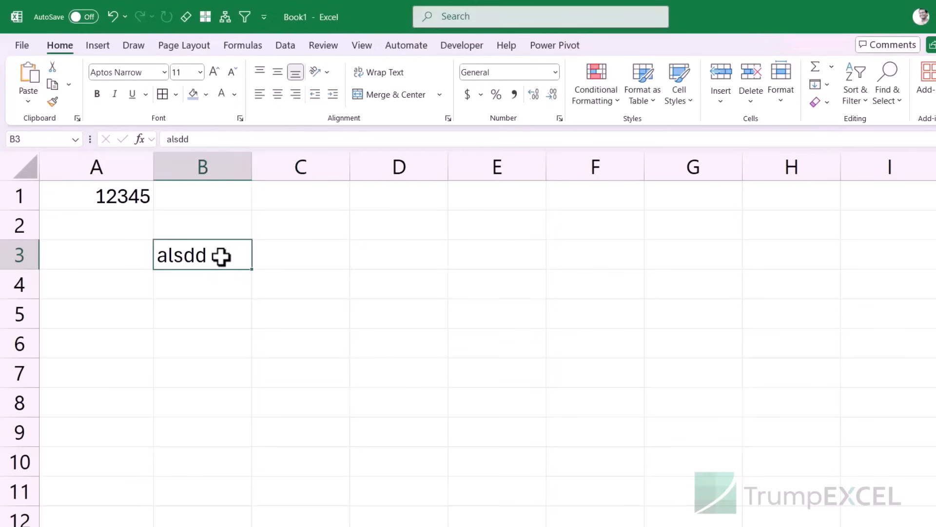
Step: Turn off moving the selection after Enter in the advanced Excel options and apply the change
left_click(20, 46)
key("t")
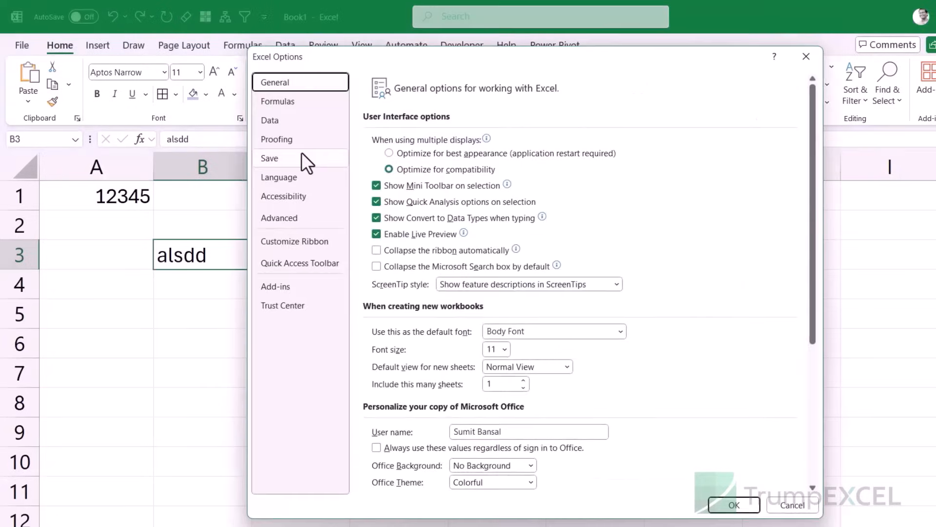
left_click(285, 219)
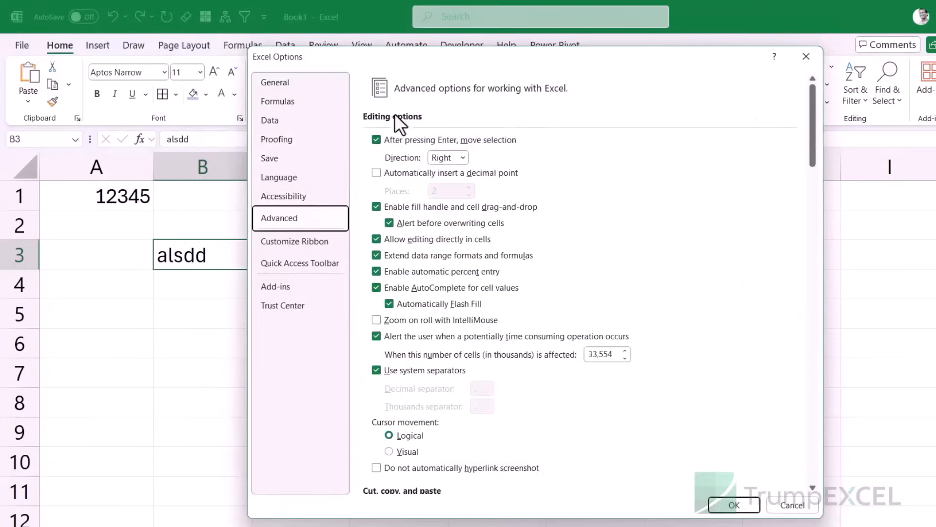
left_click(376, 139)
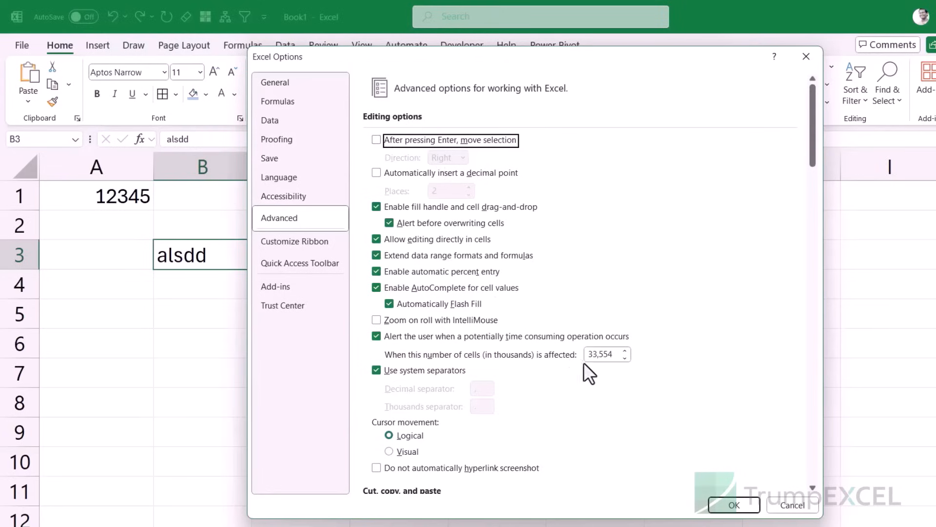
left_click(739, 506)
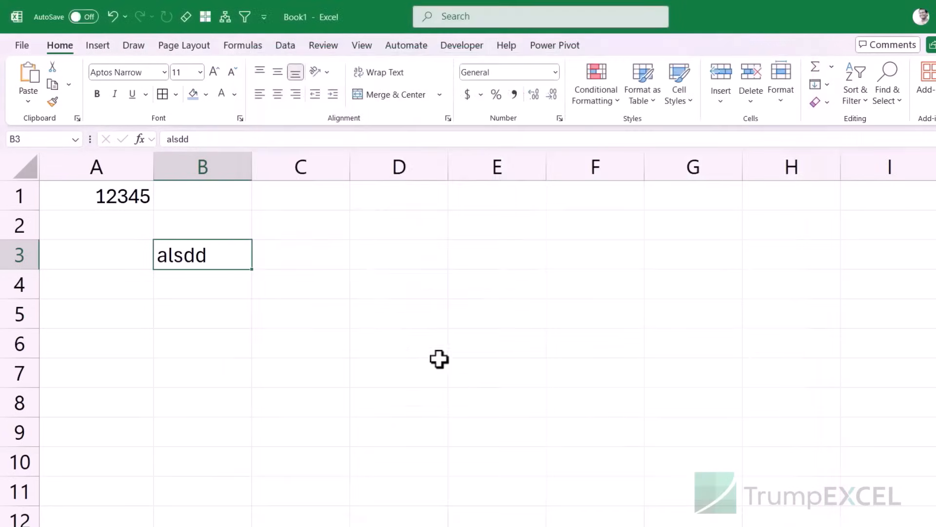
Step: Enter the text "how are you" in cell B4, keeping that cell selected
left_click(207, 291)
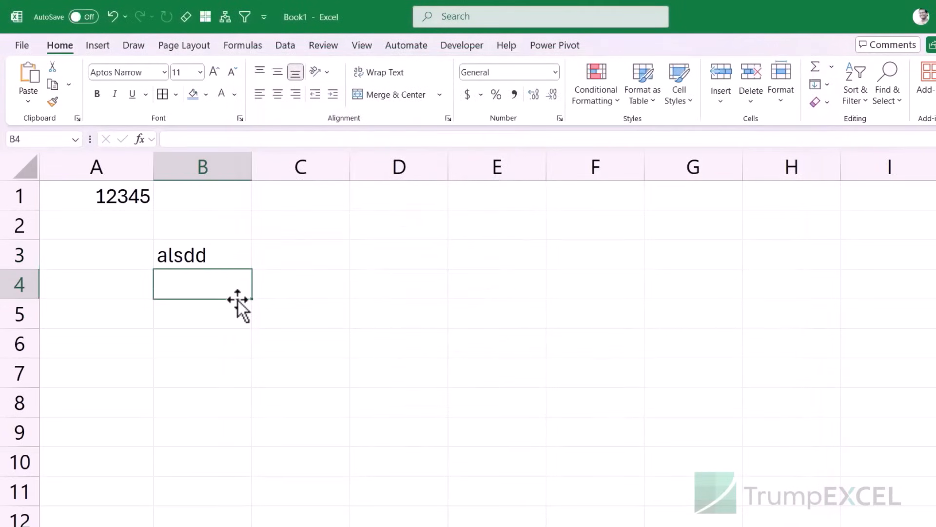
type("r")
key("BackSpace")
type("how ")
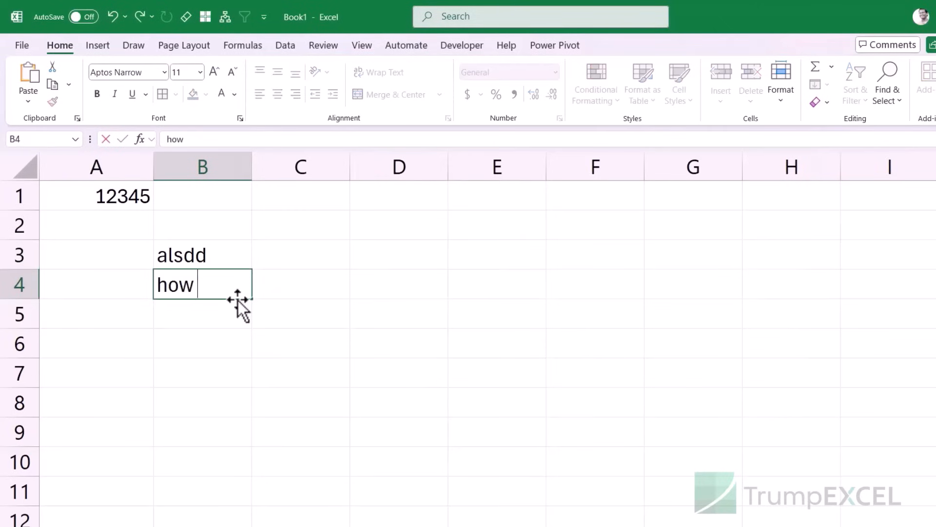
type("are you")
key("ctrl+Return")
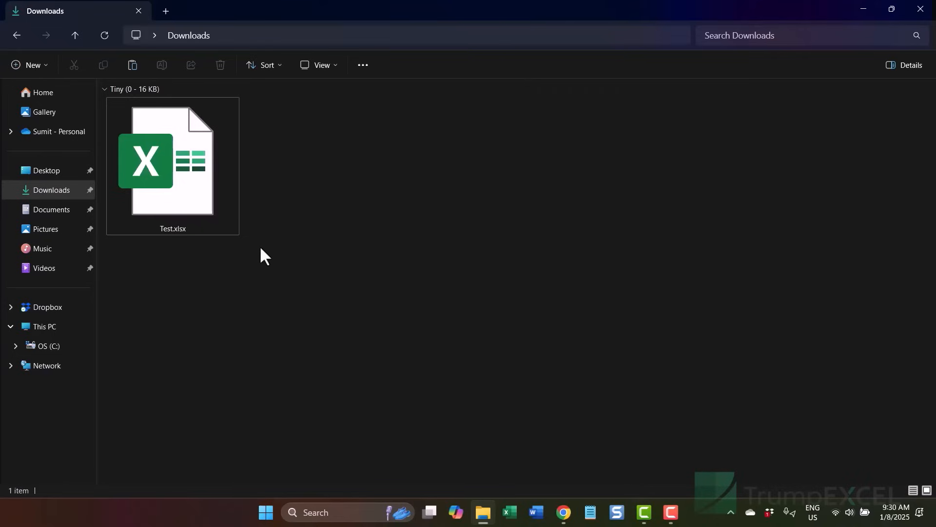
Step: Open Test.xlsx from the Downloads folder in File Explorer to view its contents, and close the workbook
left_click(203, 206)
double_click(176, 203)
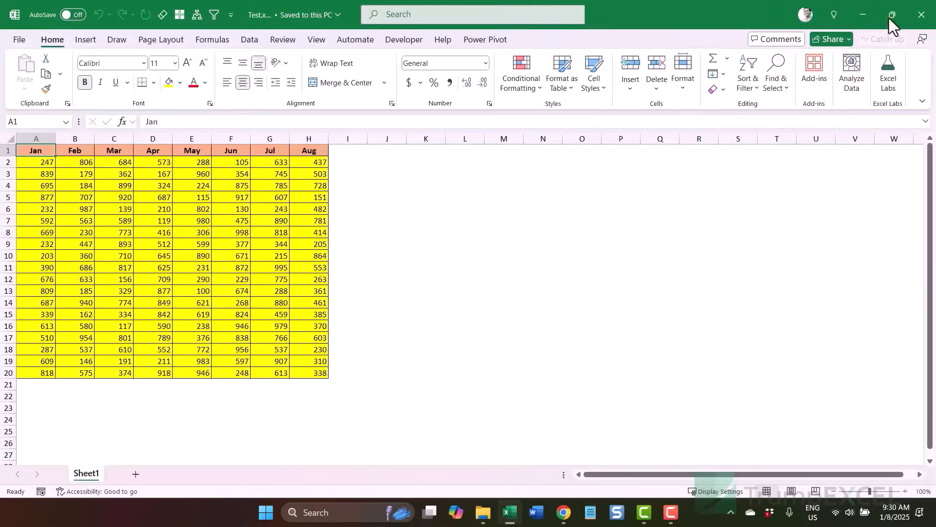
left_click(916, 14)
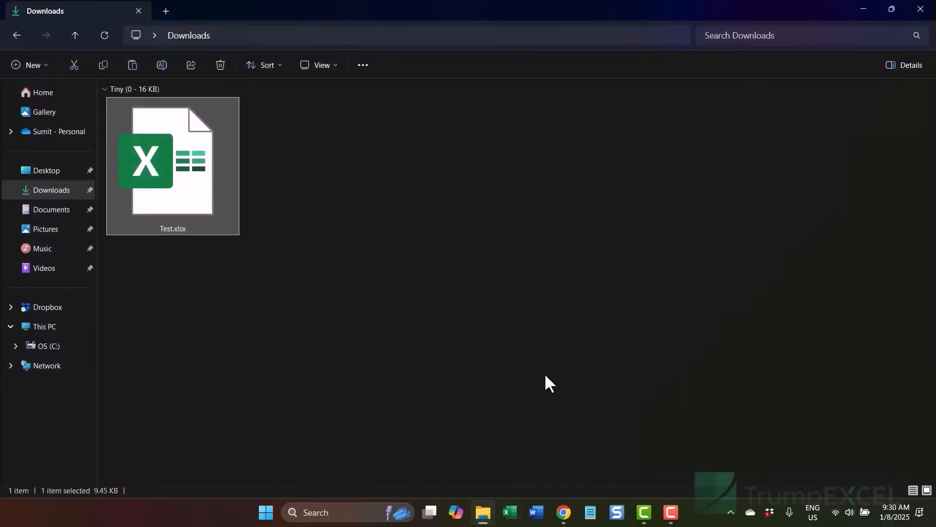
Step: Launch Excel with a blank workbook and open the Trusted Locations page of the Trust Center settings
left_click(509, 512)
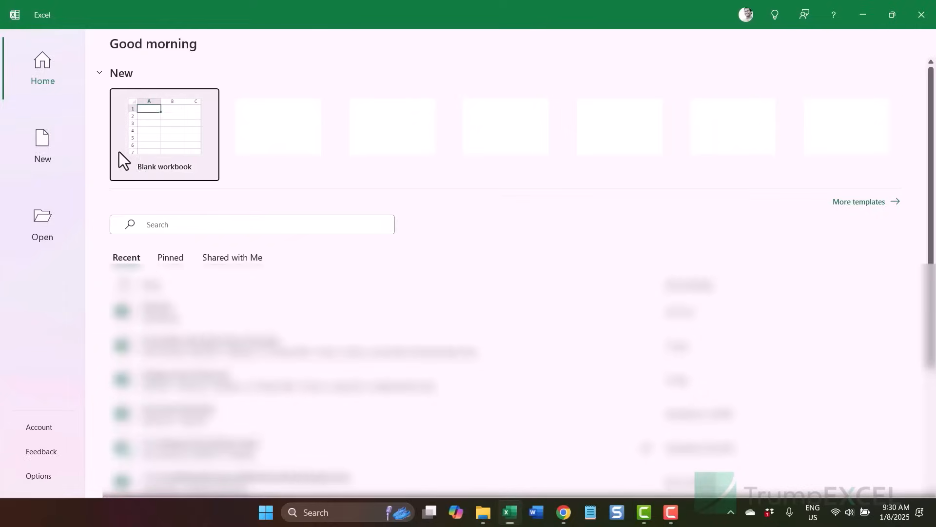
left_click(141, 151)
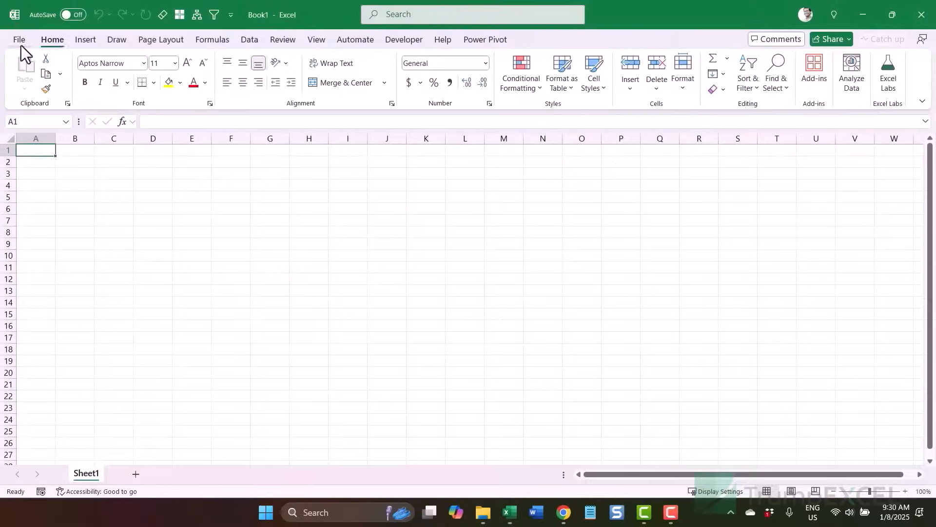
left_click(21, 44)
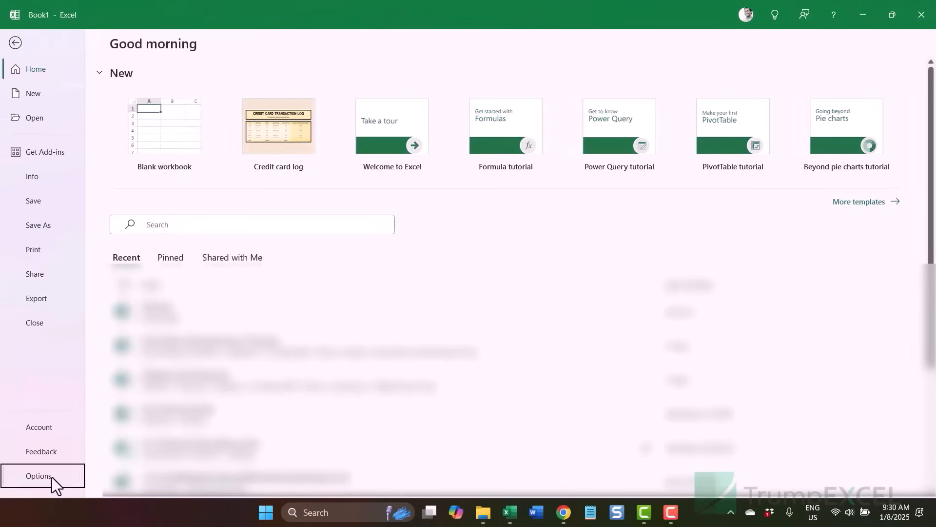
left_click(52, 477)
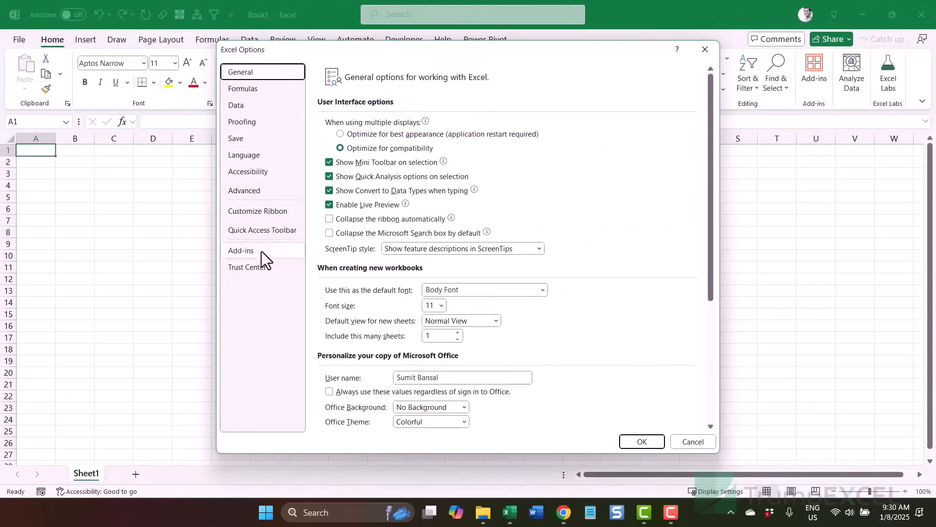
left_click(255, 267)
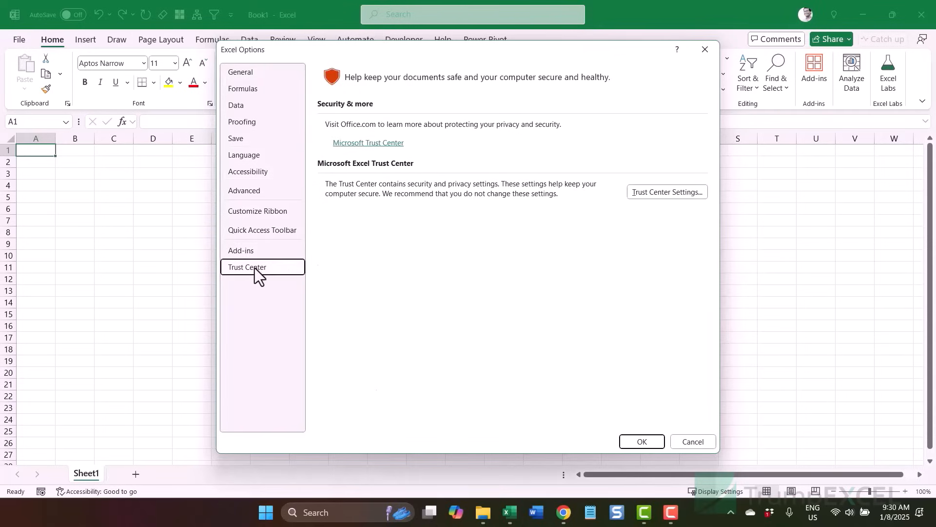
left_click(639, 197)
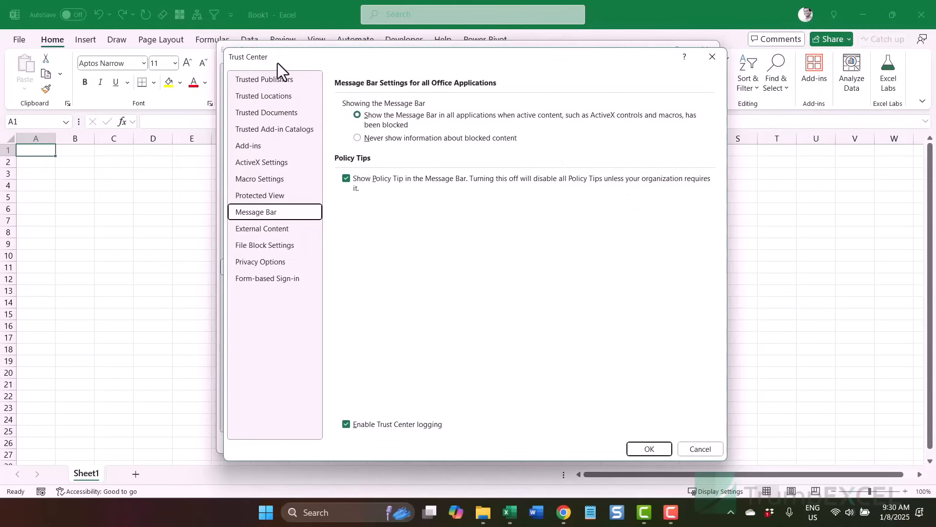
left_click(267, 98)
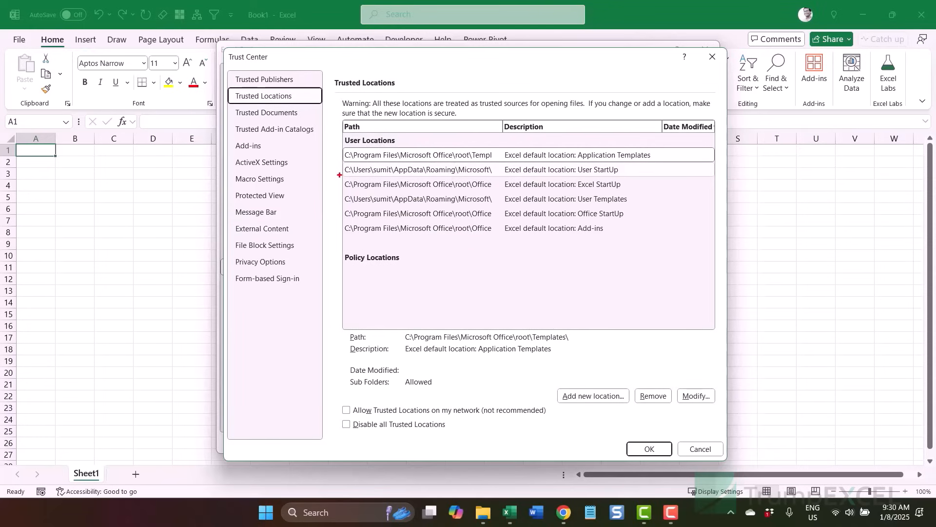
Step: Copy the folder path of the Excel StartUp trusted location and close the options dialogs without changes
left_click_drag(502, 174, 626, 192)
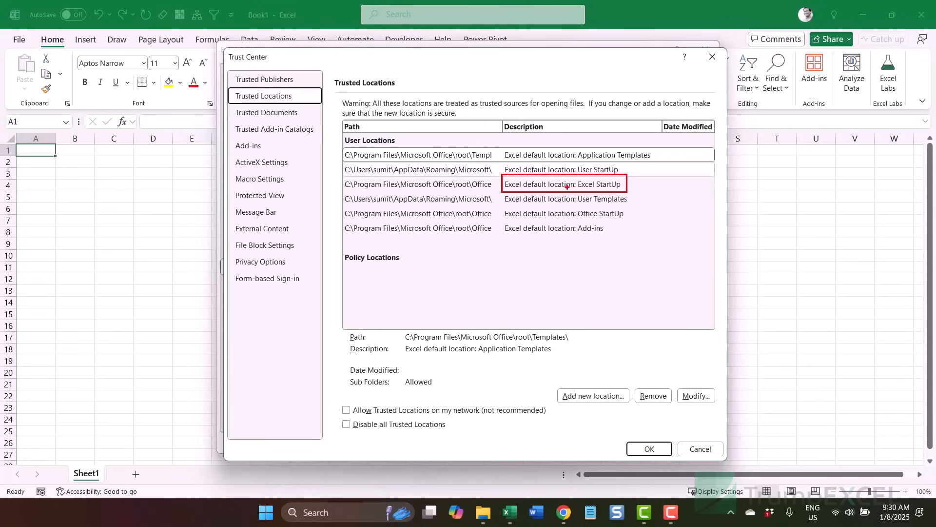
double_click(478, 186)
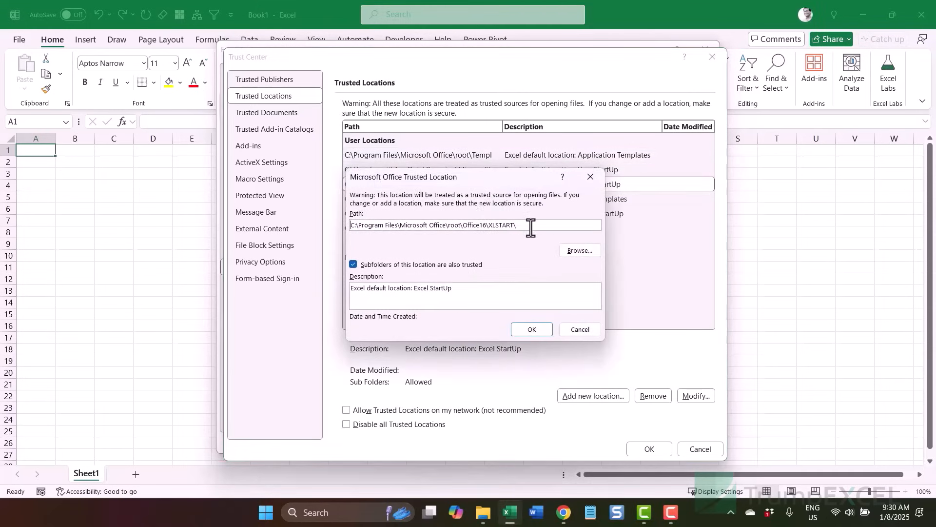
left_click_drag(529, 225, 357, 229)
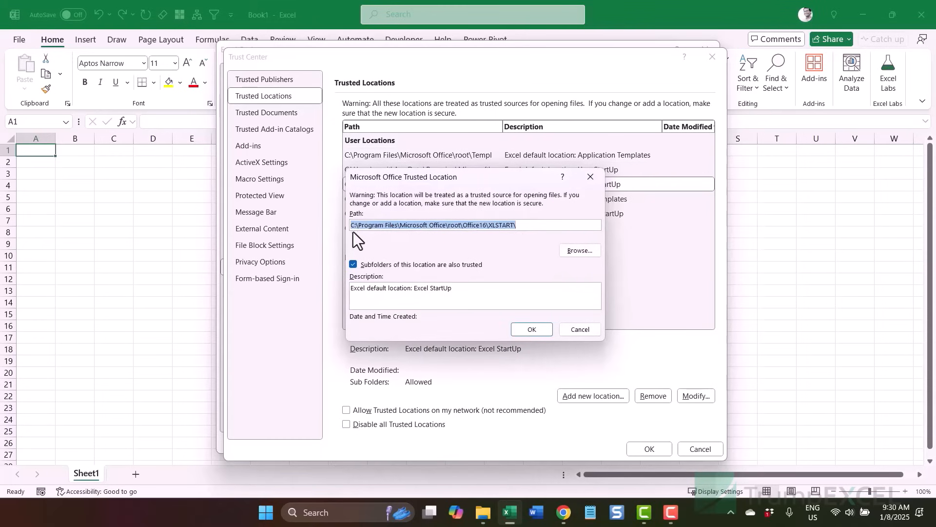
key("Escape")
key("Escape")
key("Escape")
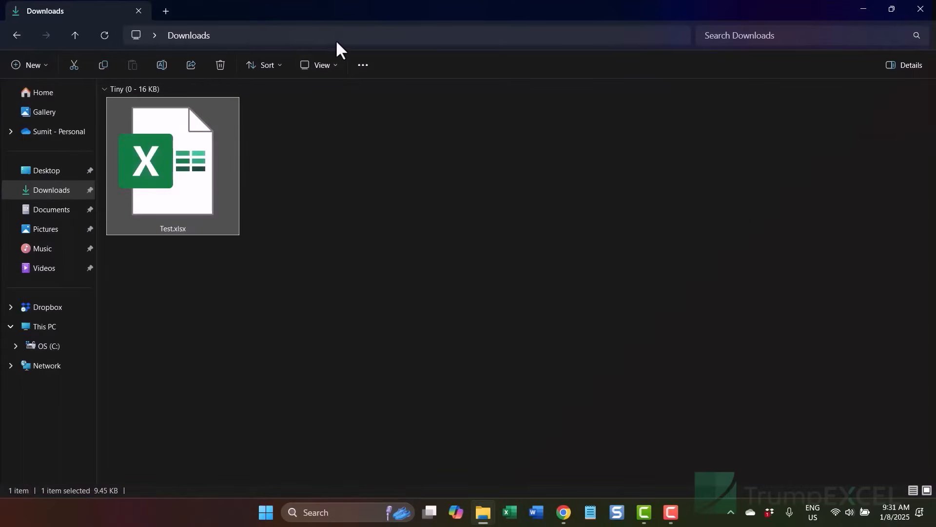
Step: Switch to File Explorer and go to C:\Program Files\Microsoft Office\root\Office16\XLSTART
left_click(335, 40)
key("Down")
key("Return")
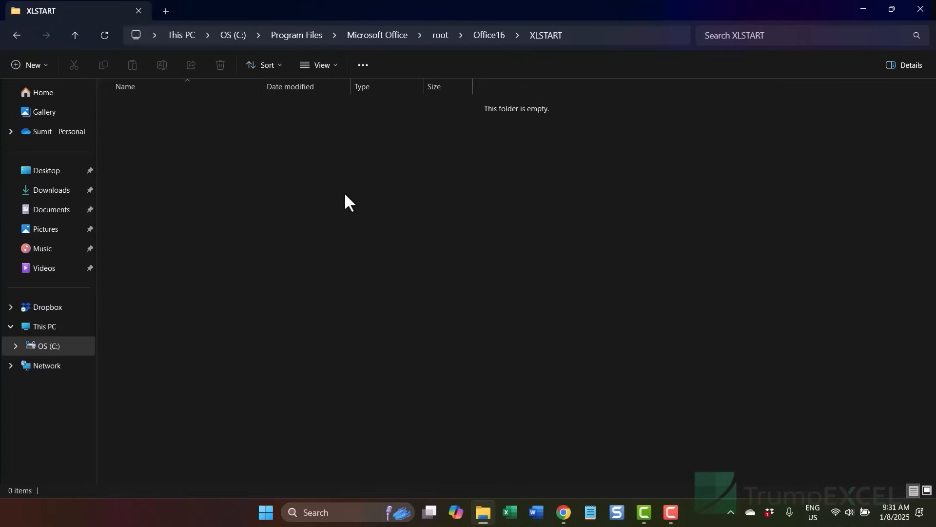
Step: Copy Test.xlsx from the Downloads folder into the XLSTART folder, granting administrator permission
key("alt+Left")
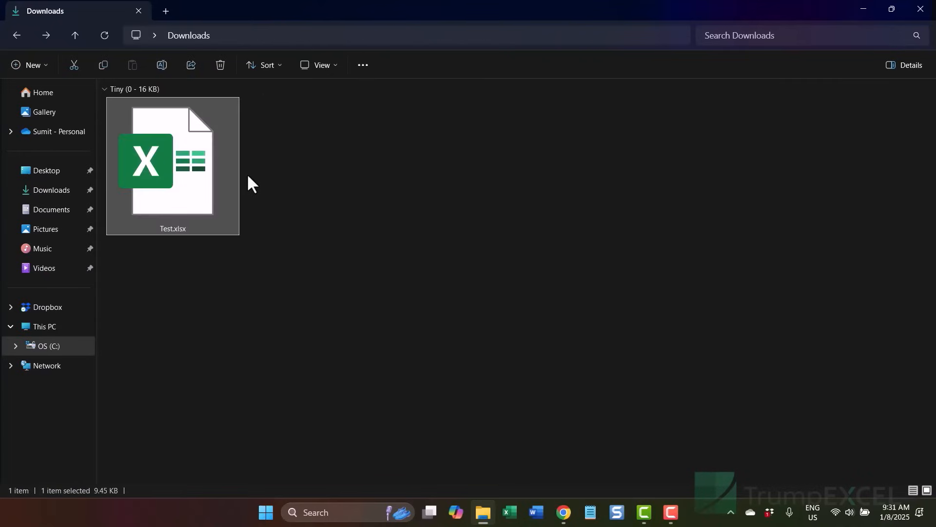
left_click(195, 172)
key("alt+Right")
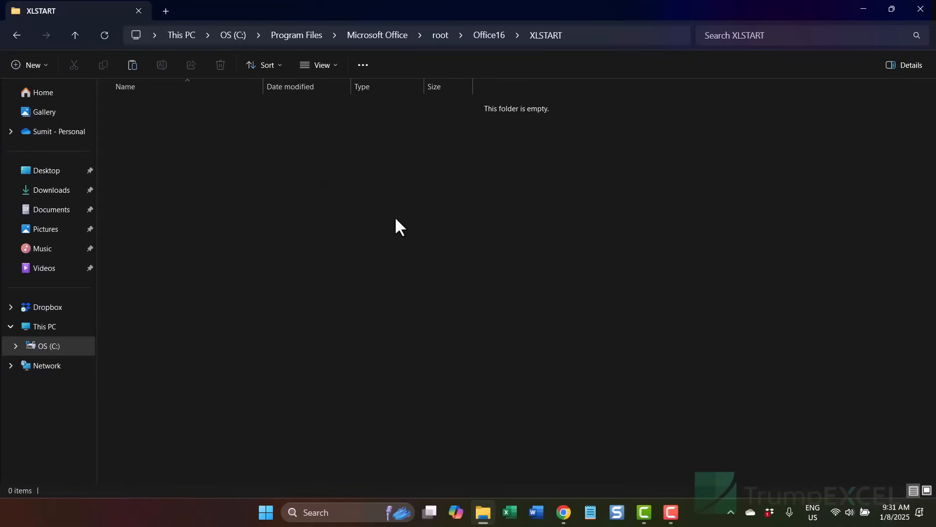
key("ctrl+v")
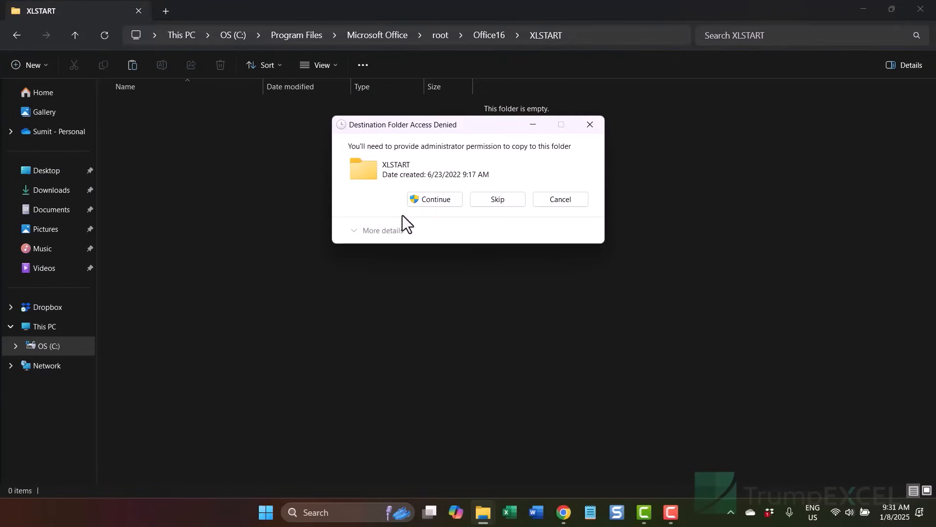
left_click(439, 201)
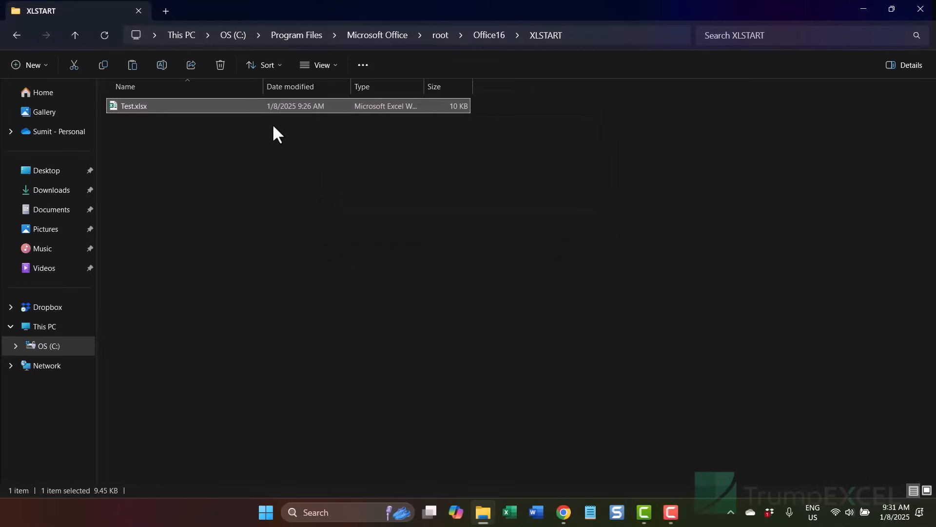
Step: Return to the Downloads folder and launch Excel to test the startup workbook
left_click(46, 190)
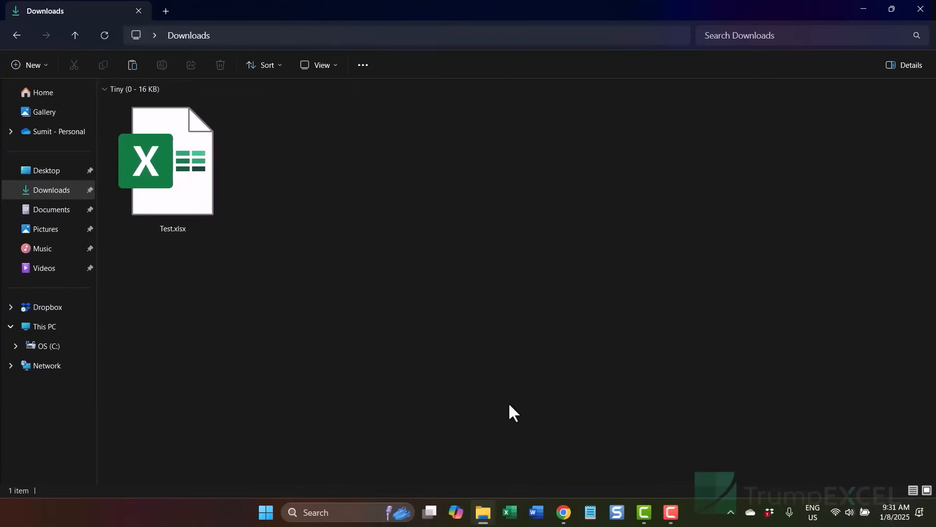
left_click(510, 513)
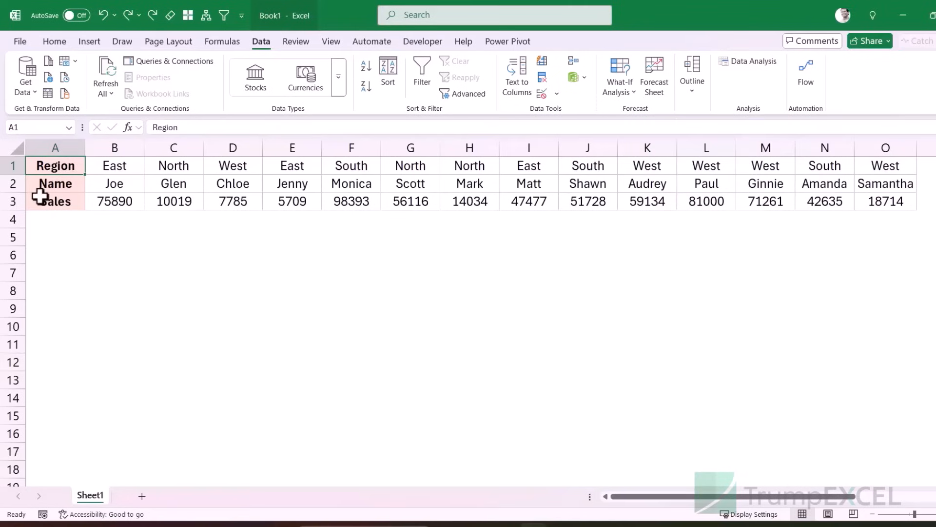
Step: Select the data range B1:O3 without the headers and set its sort orientation to left to right
left_click_drag(108, 166, 345, 199)
left_click(121, 203)
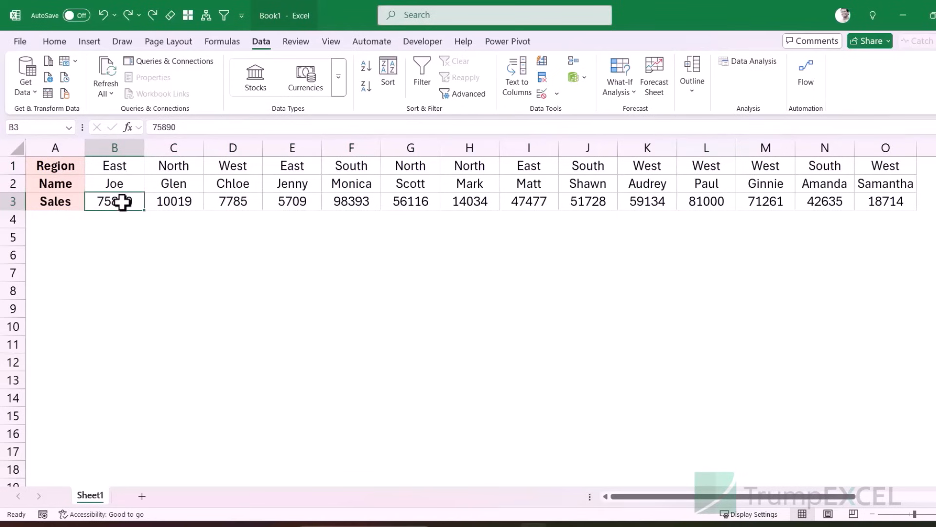
left_click_drag(97, 166, 878, 206)
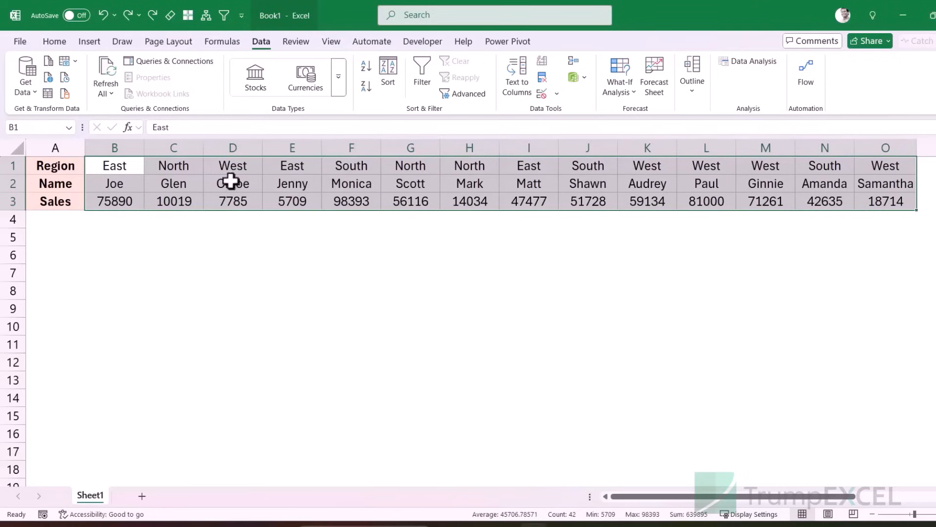
left_click(391, 75)
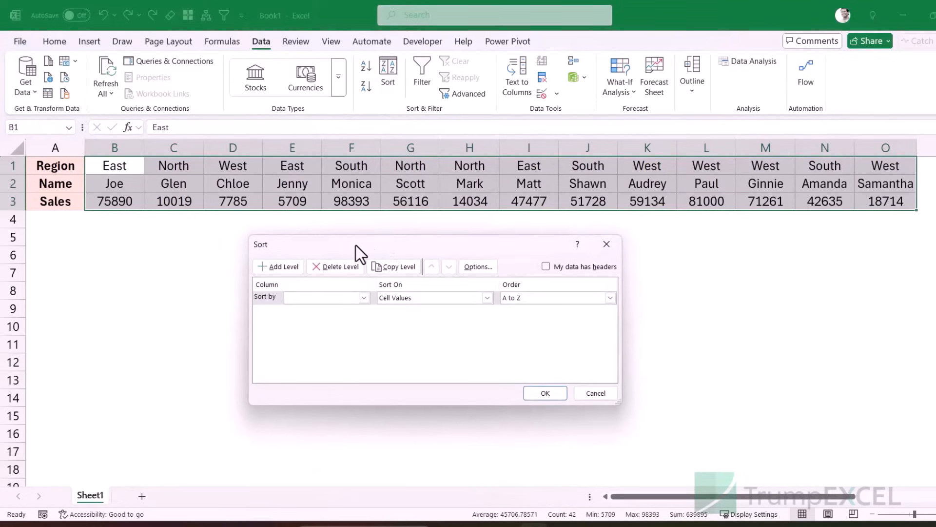
left_click(481, 268)
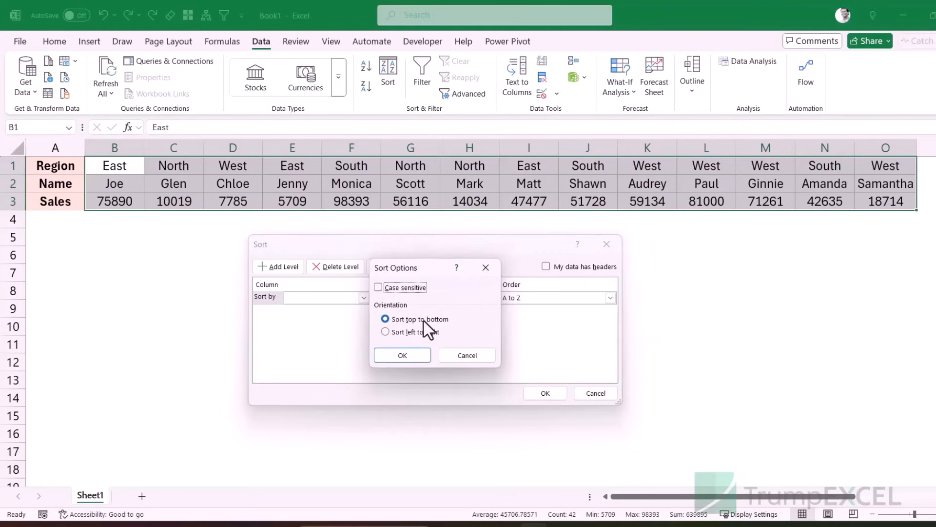
left_click(386, 333)
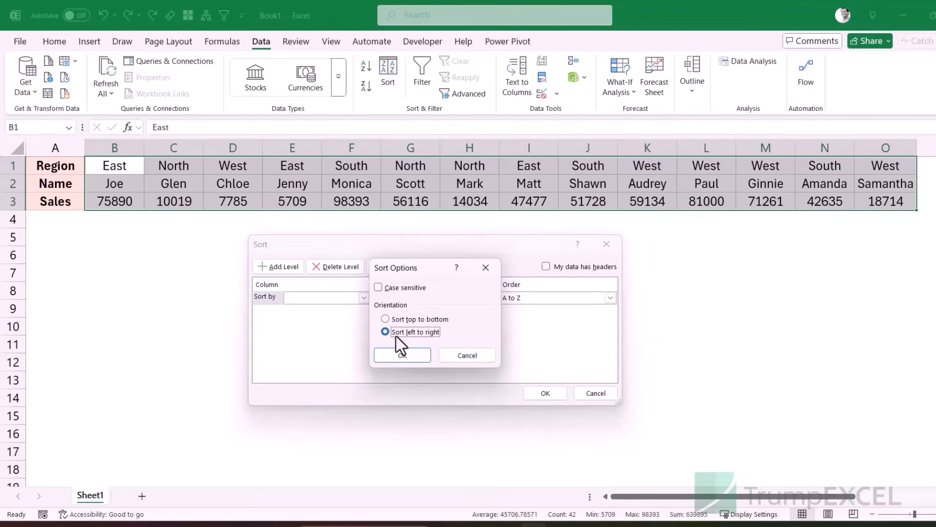
left_click(418, 356)
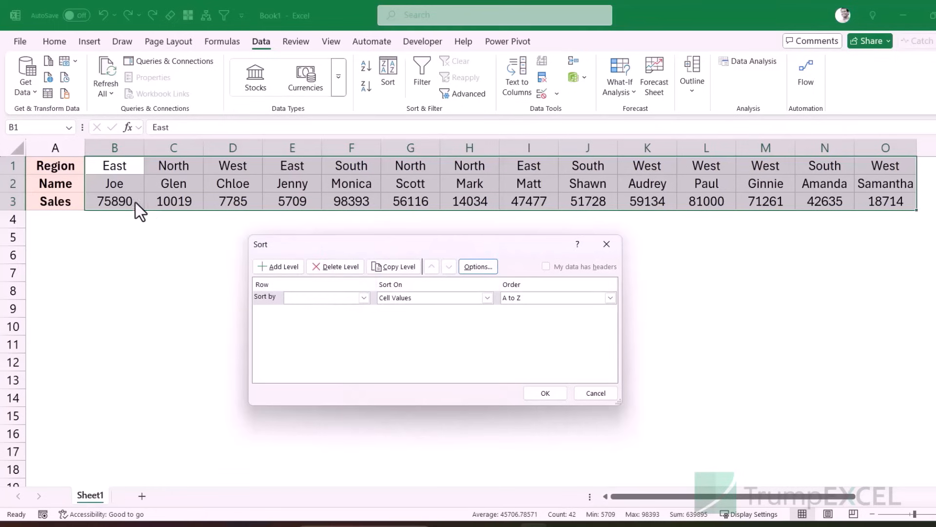
Step: Sort the selected columns by Row 3 from Largest to Smallest
left_click(365, 298)
left_click(352, 326)
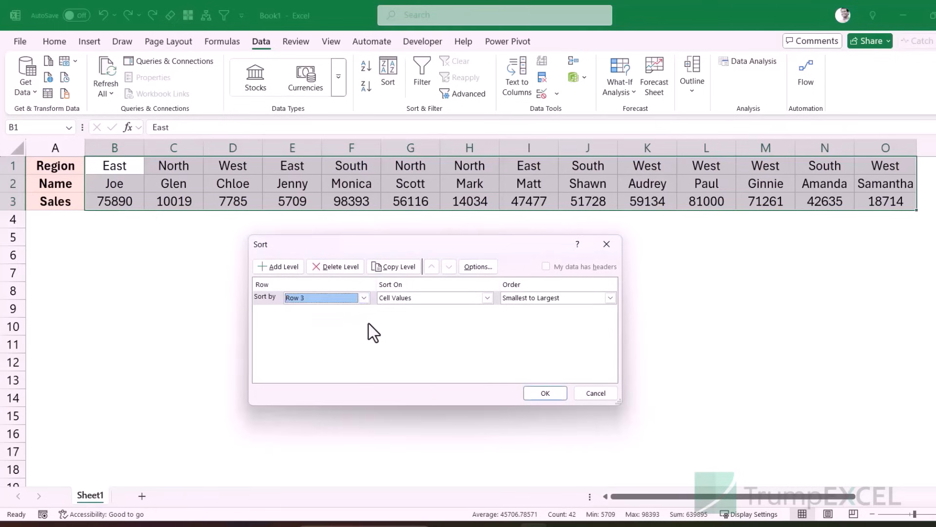
left_click(610, 298)
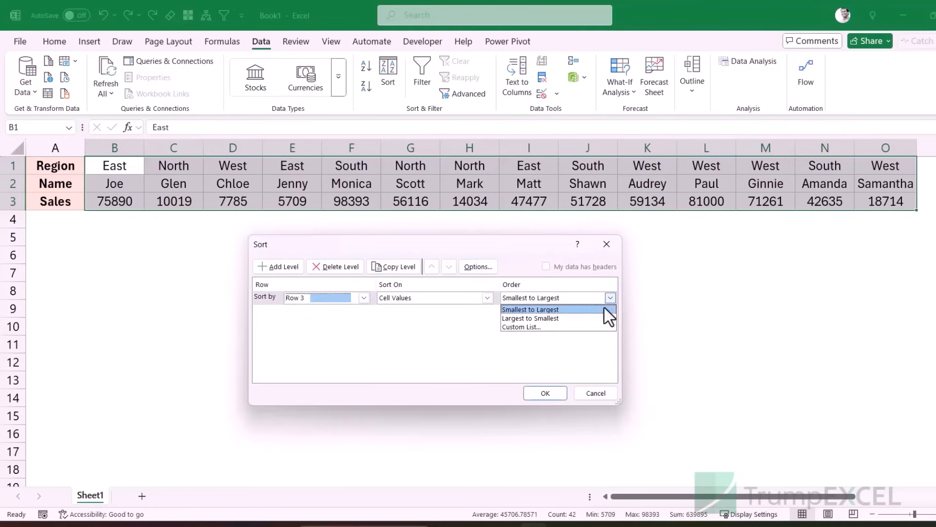
left_click(584, 323)
left_click(555, 396)
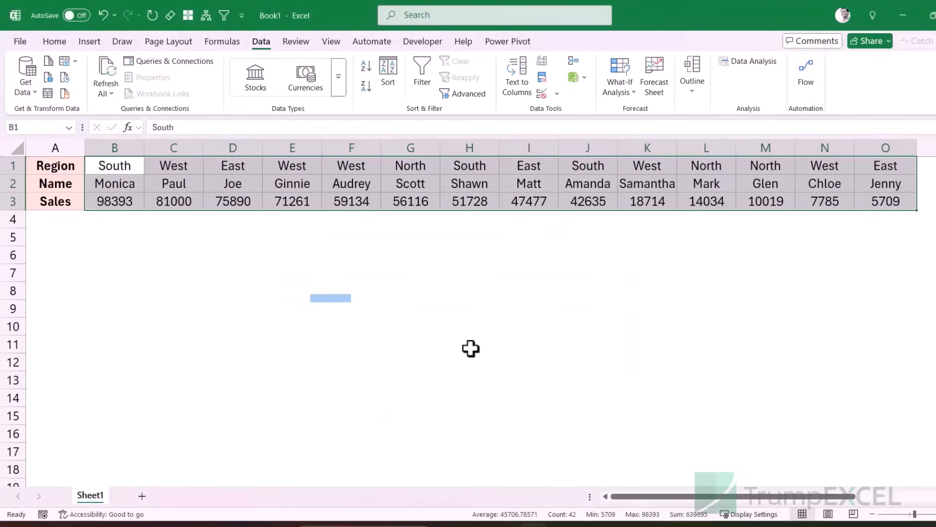
left_click(121, 203)
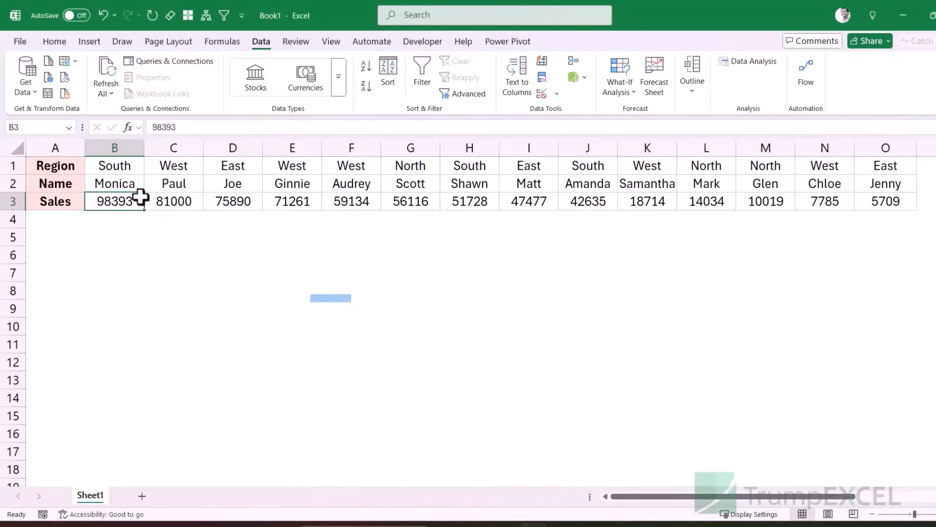
Step: Reselect B1:O3 and set a left-to-right sort whose first level orders Row 1 from A to Z
left_click(131, 168)
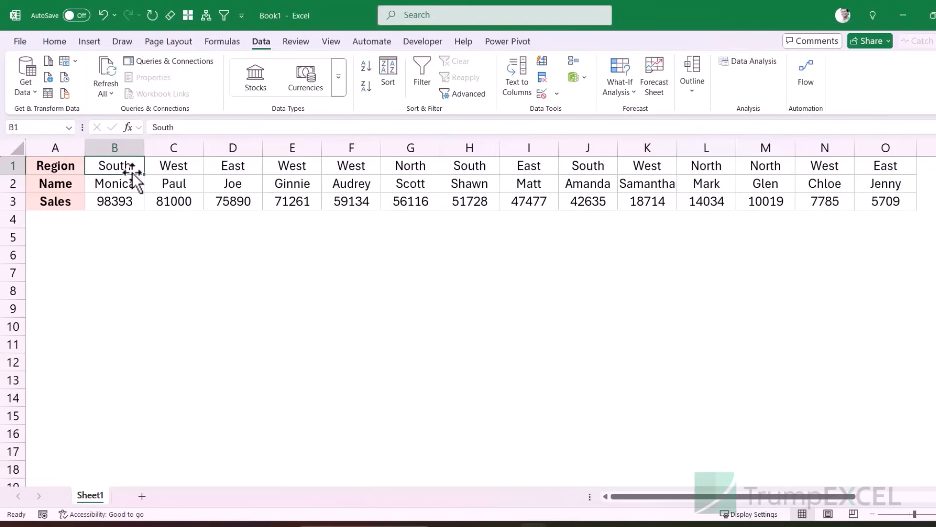
key("ctrl+shift+Down")
key("ctrl+shift+Right")
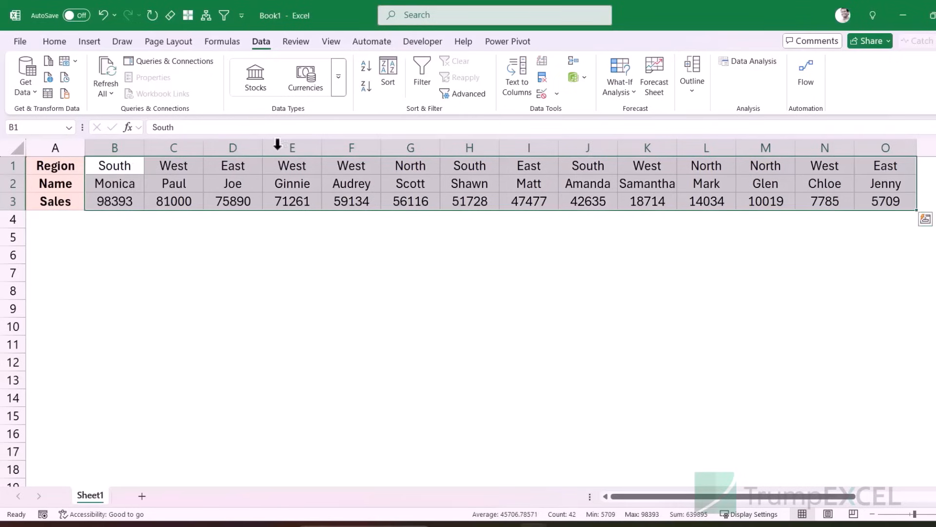
left_click(396, 74)
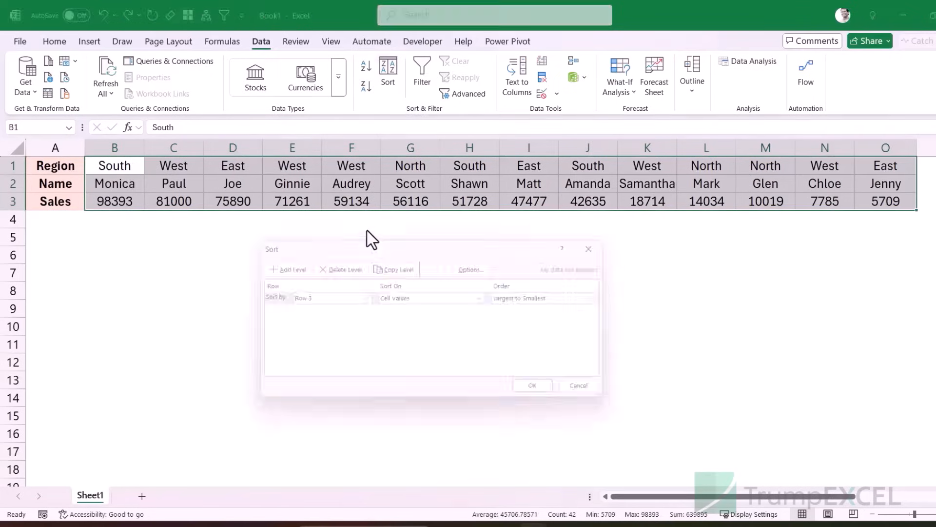
left_click(468, 268)
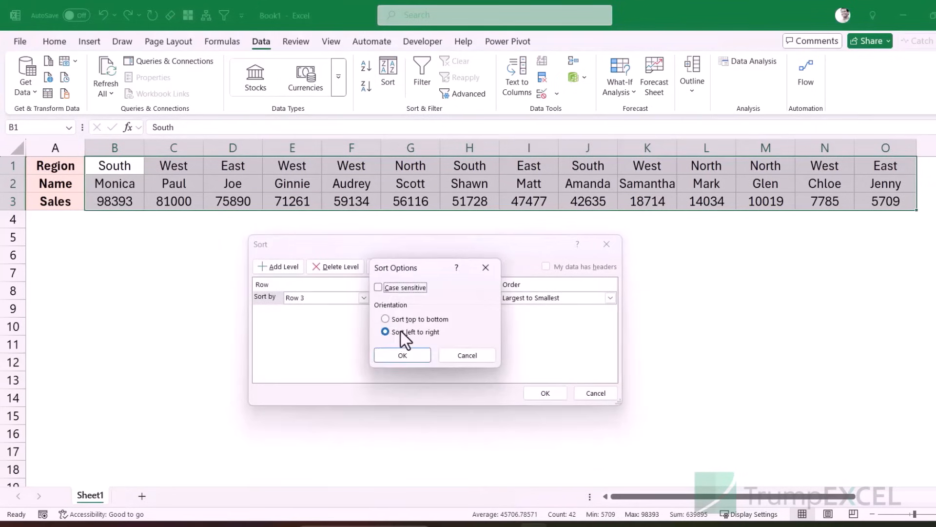
left_click(408, 354)
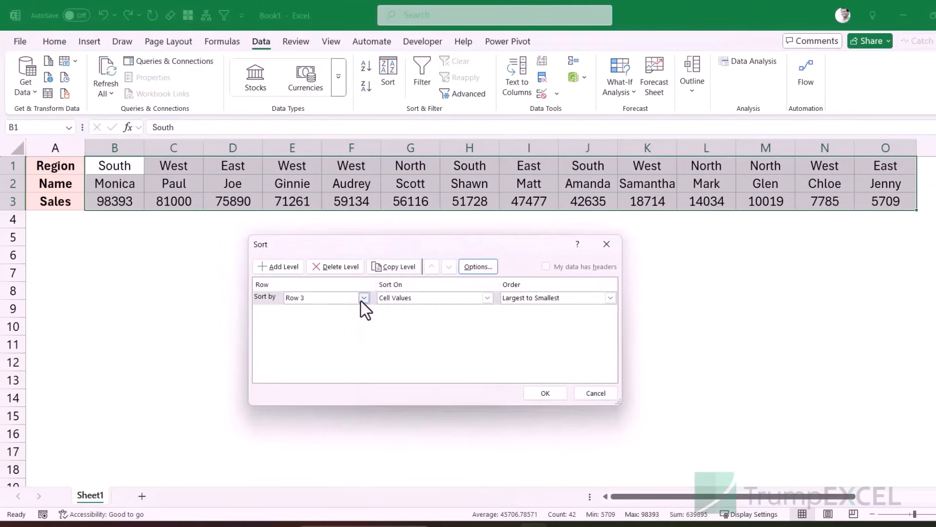
left_click(362, 298)
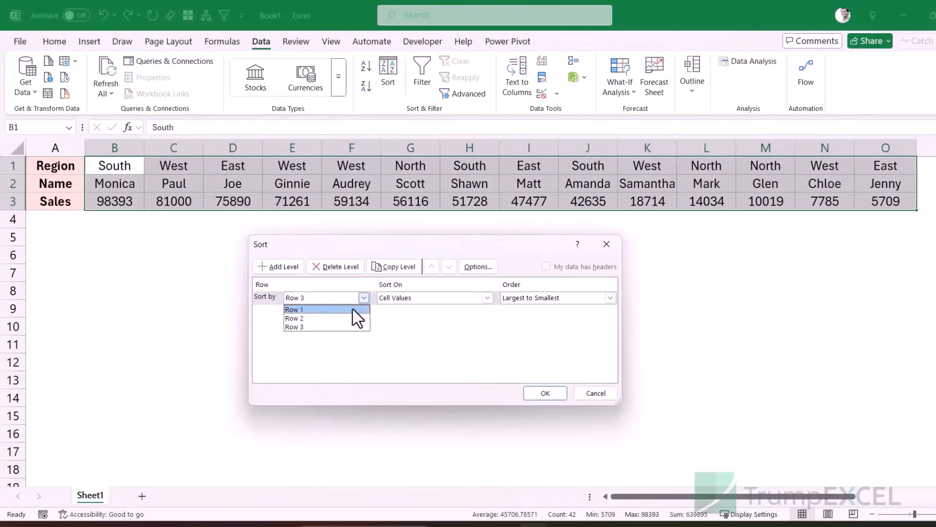
left_click(353, 309)
left_click(596, 299)
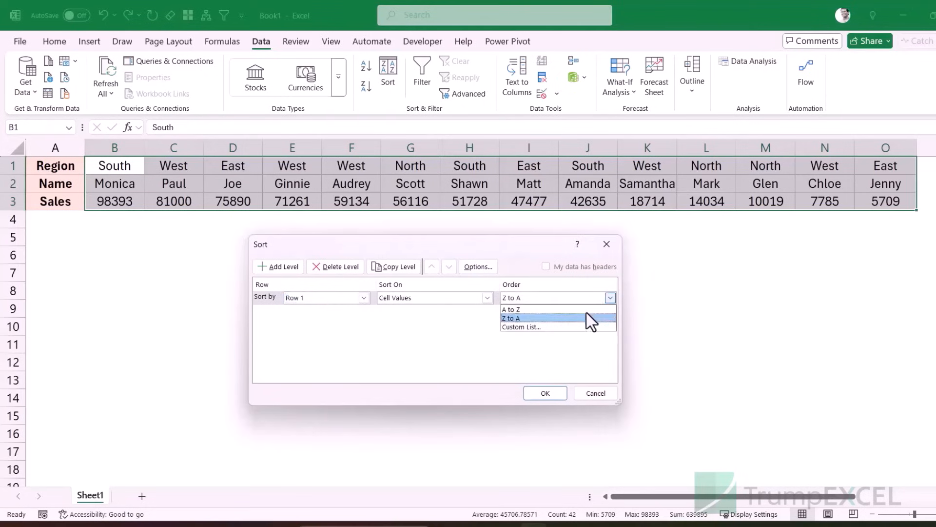
left_click(582, 308)
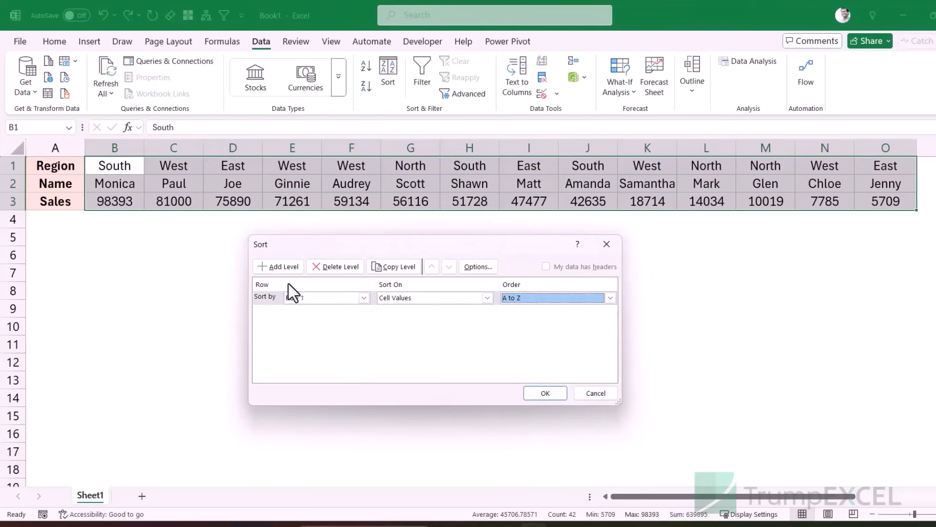
Step: Add a second sort level on Row 3 from Largest to Smallest, run the sort and check the region groups
left_click(289, 267)
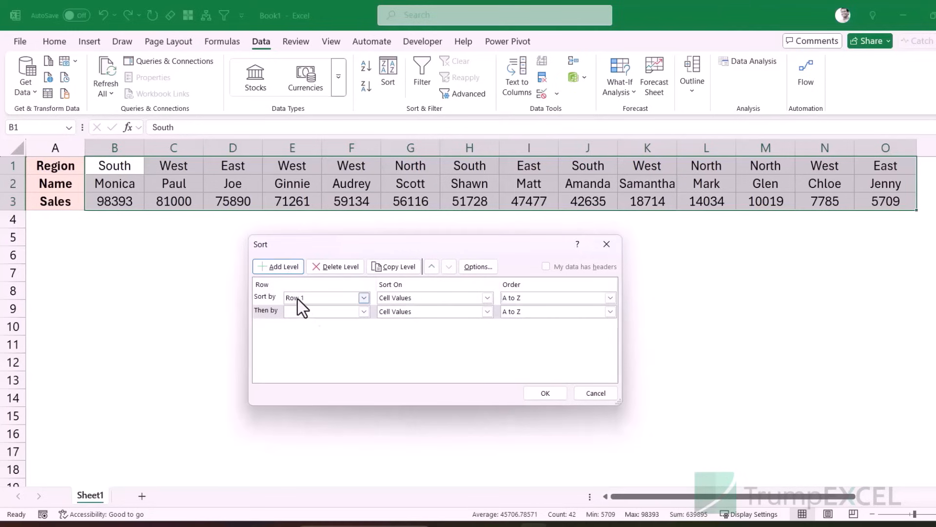
left_click(364, 312)
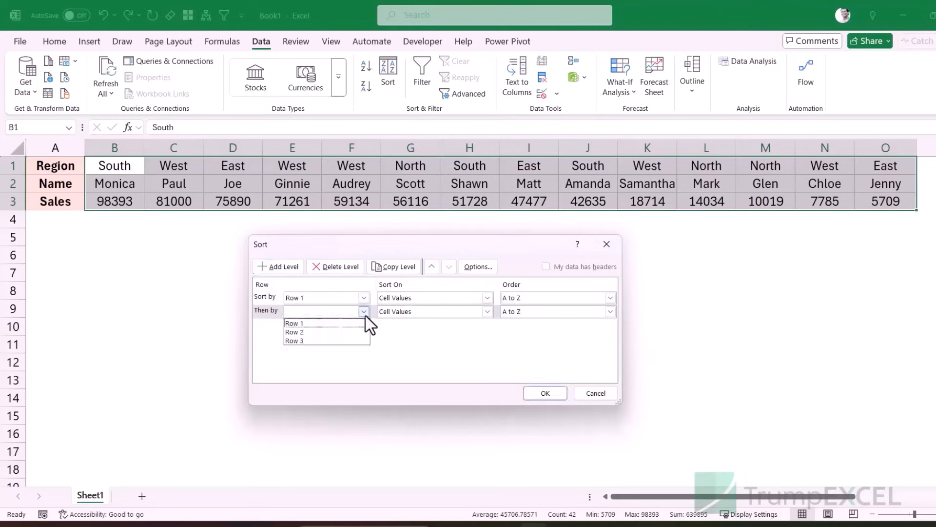
left_click(352, 342)
left_click(413, 314)
left_click(415, 314)
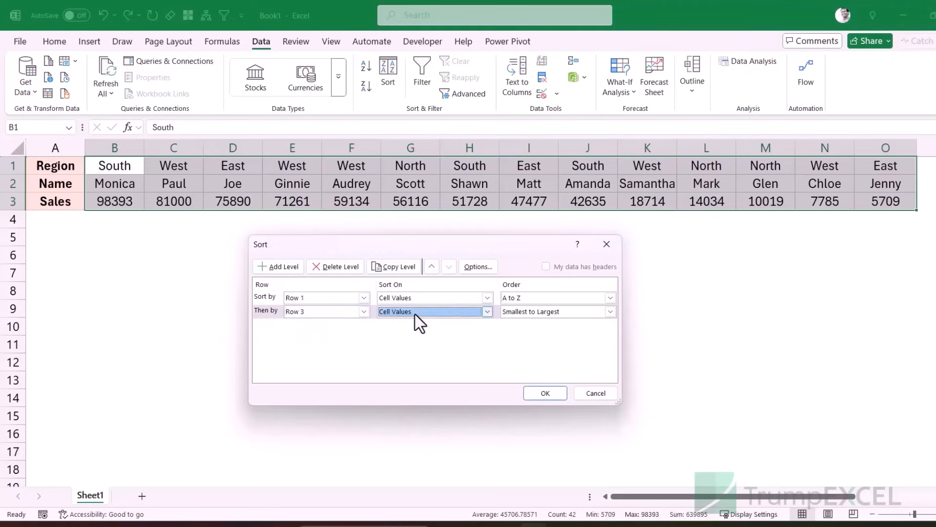
left_click(526, 314)
left_click(526, 323)
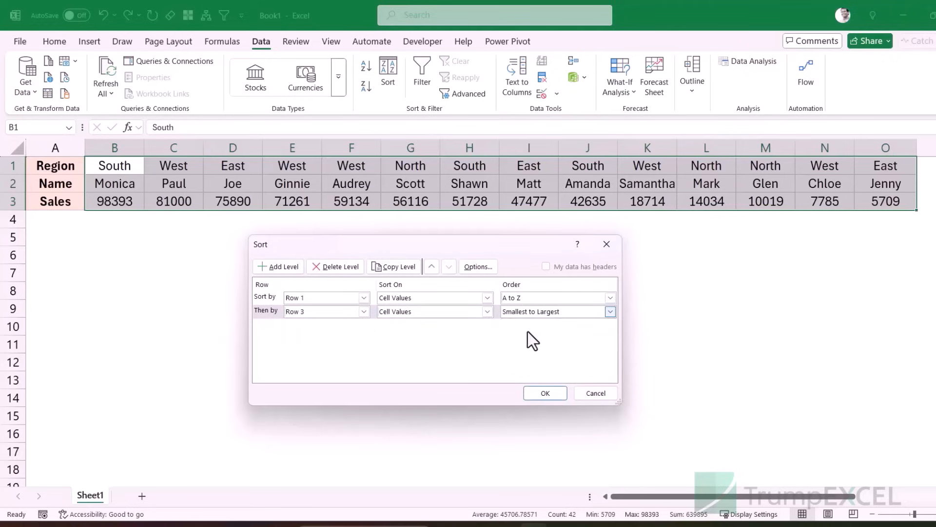
left_click(544, 394)
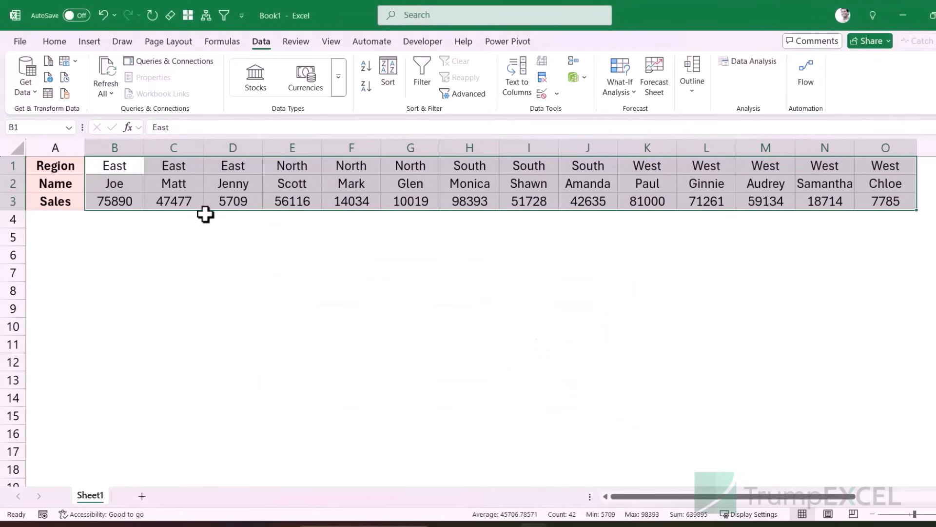
left_click_drag(122, 167, 223, 169)
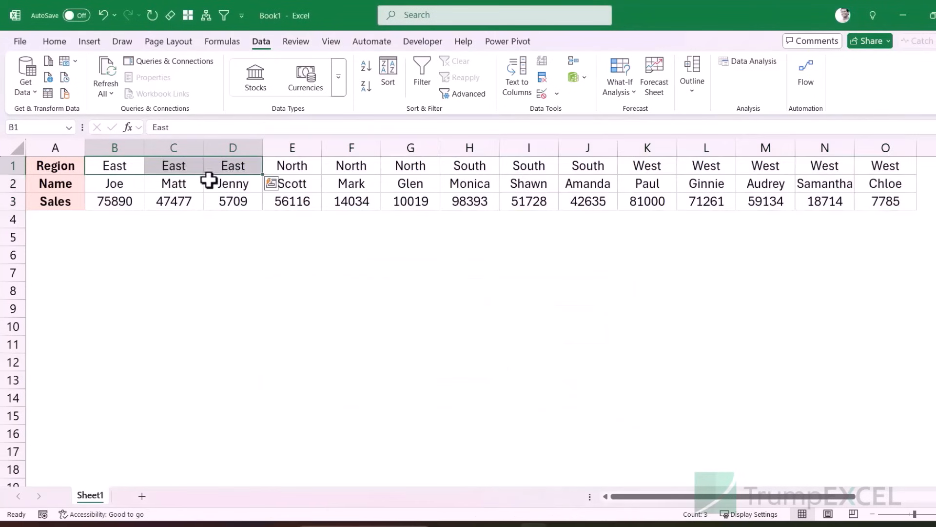
left_click_drag(123, 203, 217, 205)
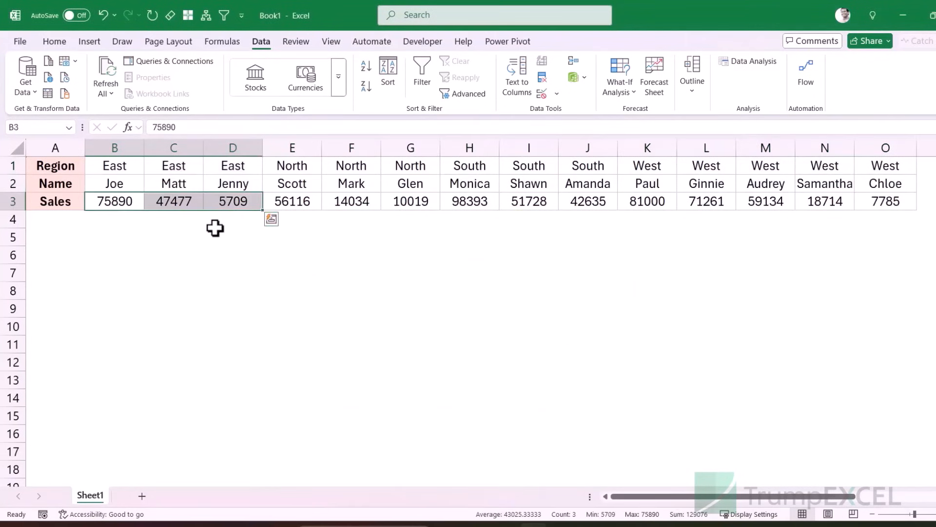
left_click_drag(278, 172, 412, 171)
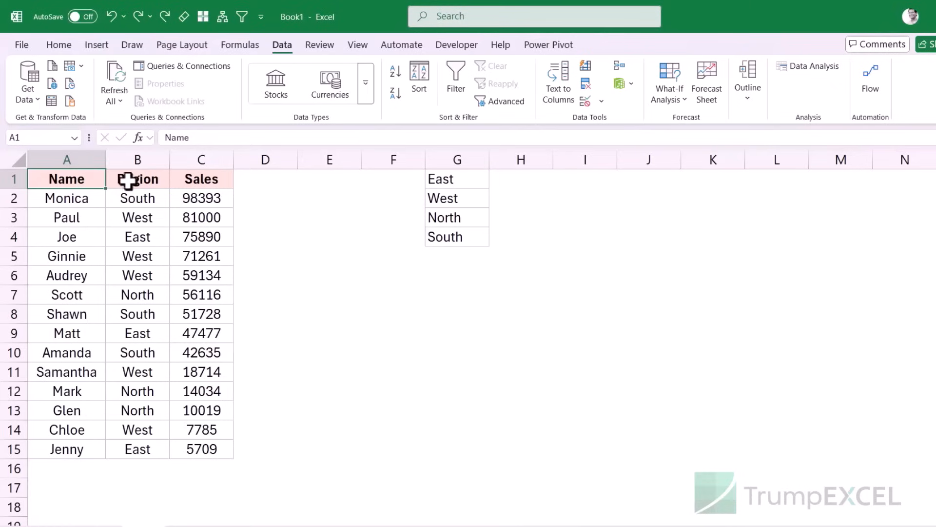
Step: Select the table A1:C15 and set up a sort by Region, treating the first row as headers
mouse_move(468, 176)
left_mouse_down()
mouse_move(472, 229)
mouse_move(471, 180)
left_mouse_up()
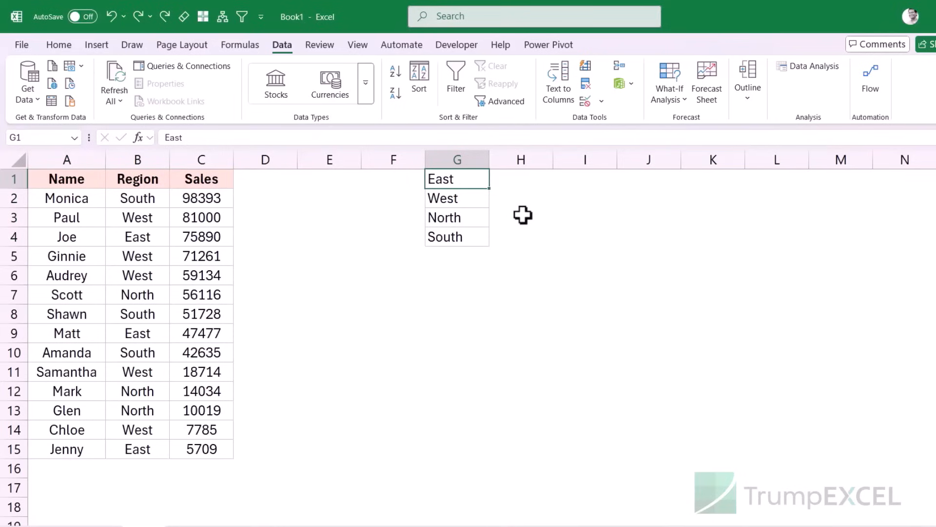
left_click_drag(483, 184, 486, 218)
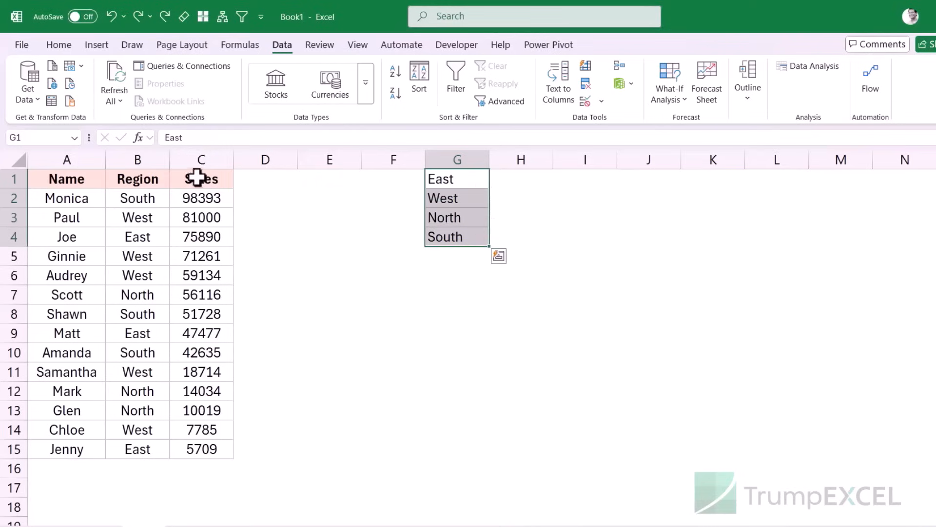
left_click_drag(80, 179, 190, 441)
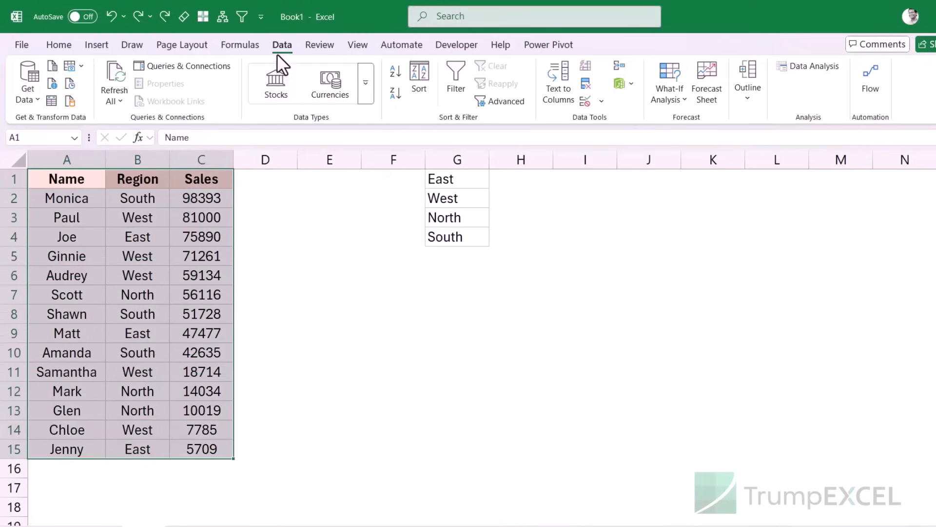
left_click(420, 83)
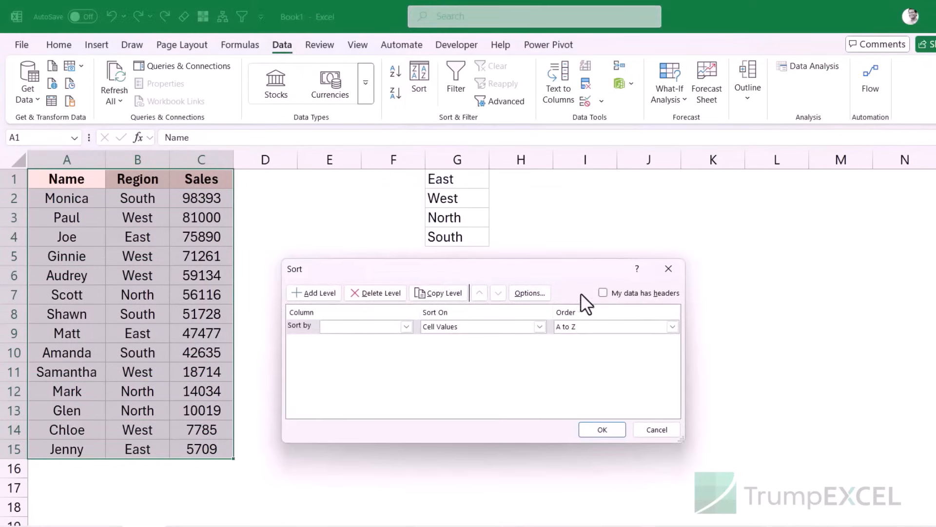
left_click(603, 292)
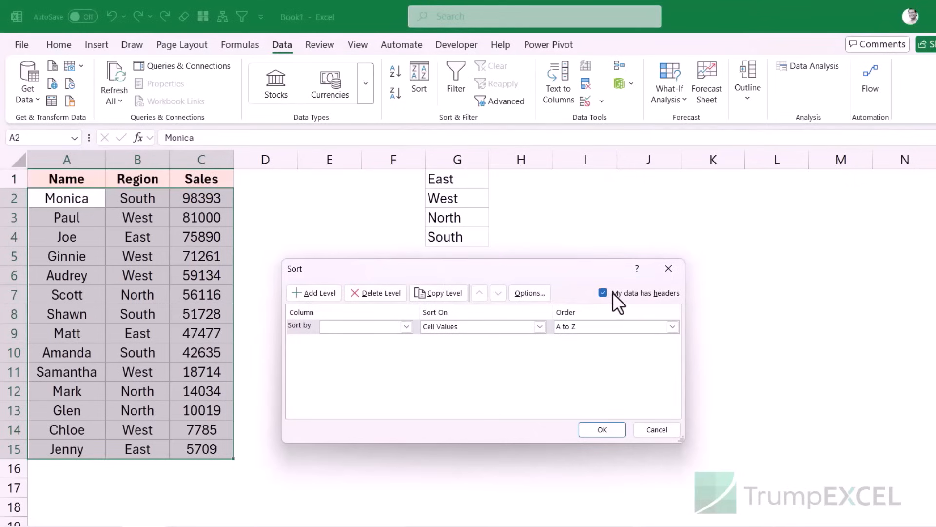
left_click(407, 328)
left_click(393, 349)
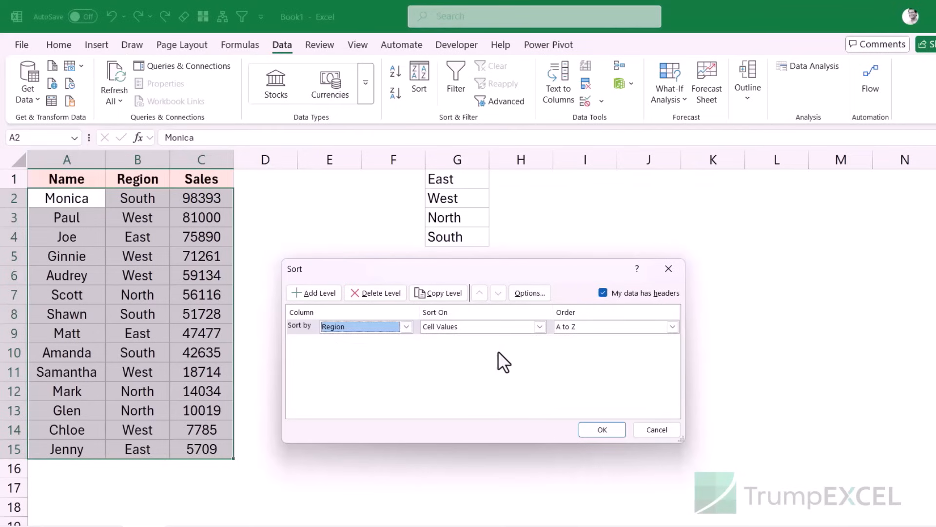
Step: Create a custom list with the entries East, West, North, South and use it as the Region sort order
left_click(612, 329)
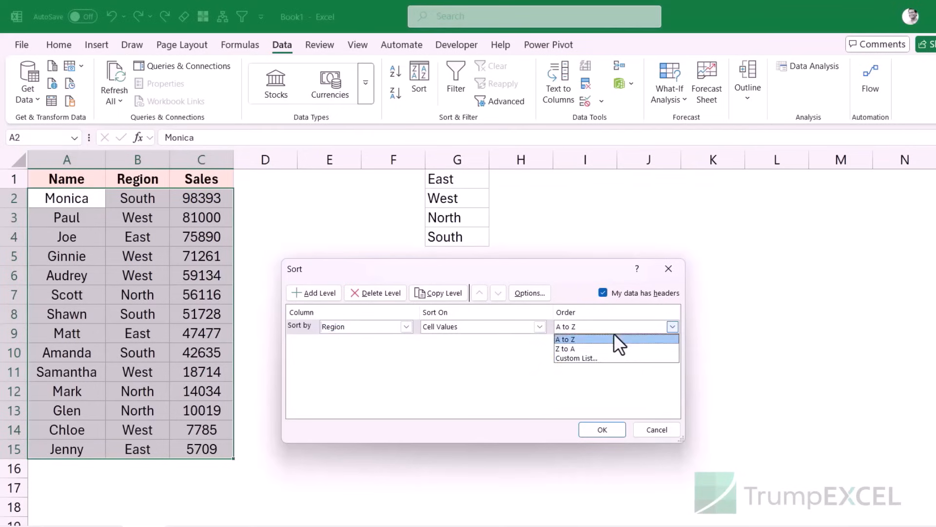
left_click(598, 359)
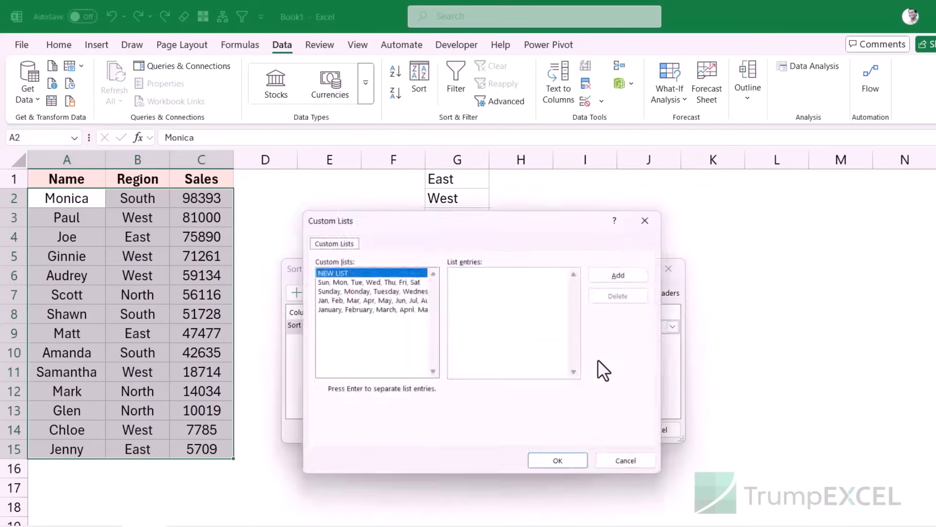
left_click_drag(472, 222, 673, 207)
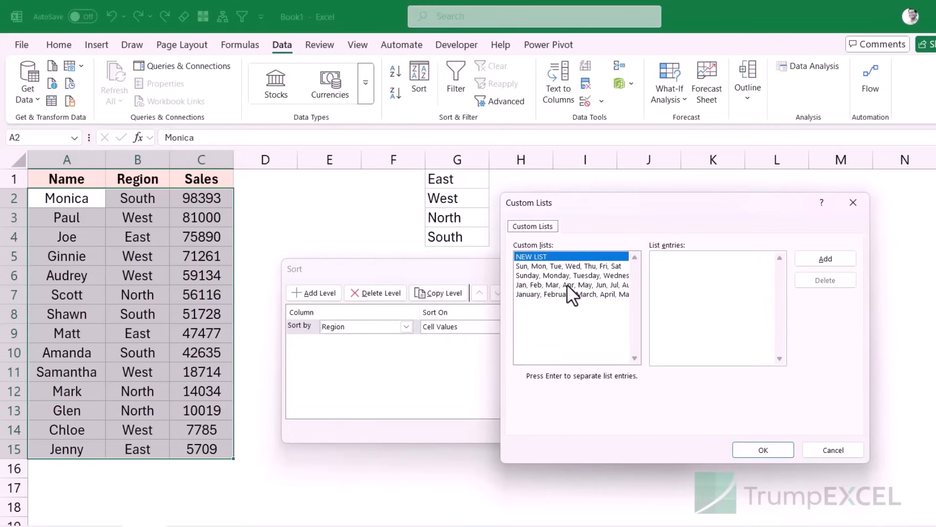
left_click(687, 270)
type("East")
key("Return")
type("West")
key("Return")
type("North")
key("Return")
type("South")
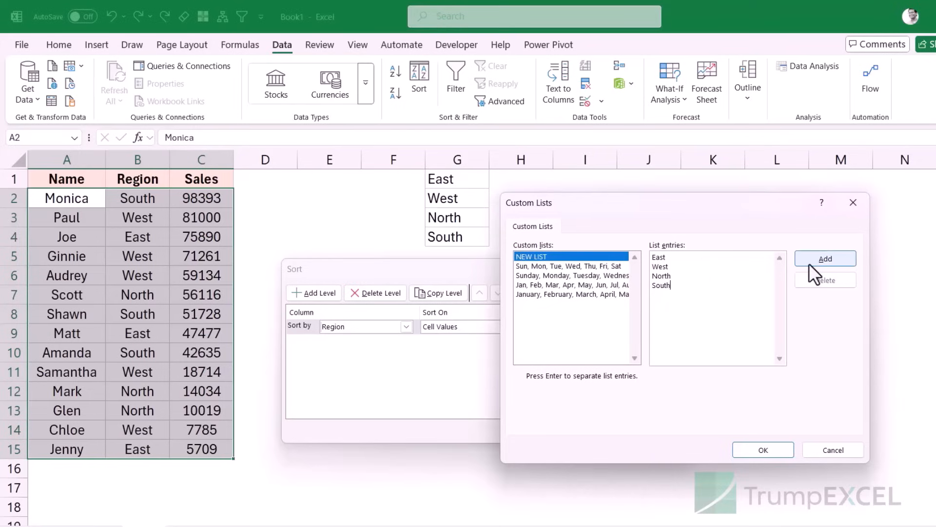
left_click(809, 262)
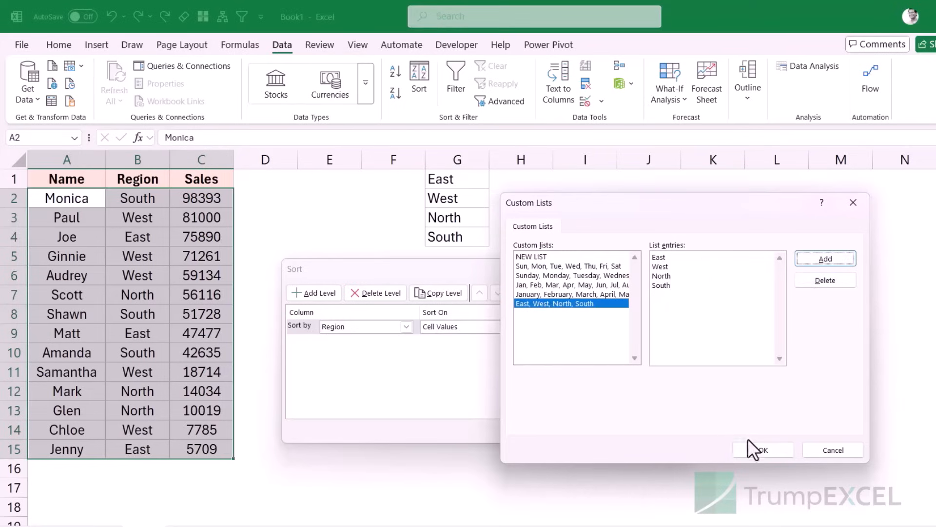
left_click(756, 449)
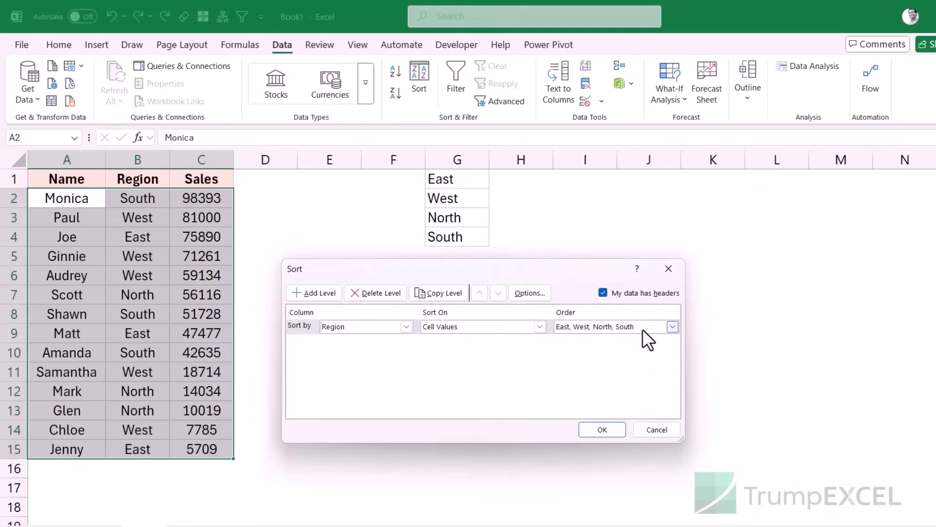
Step: Sort the table by Region with the East, West, North, South order and check the East rows
left_click(673, 327)
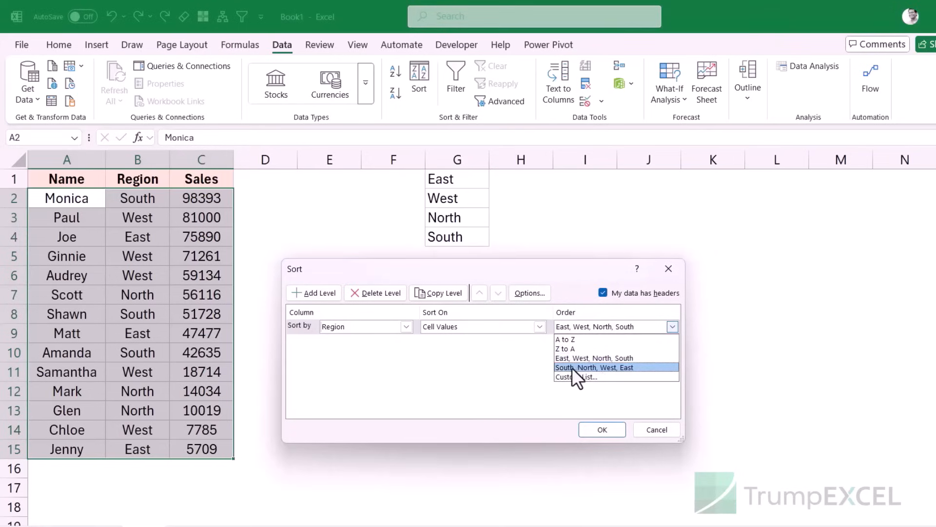
left_click(597, 358)
left_click(596, 428)
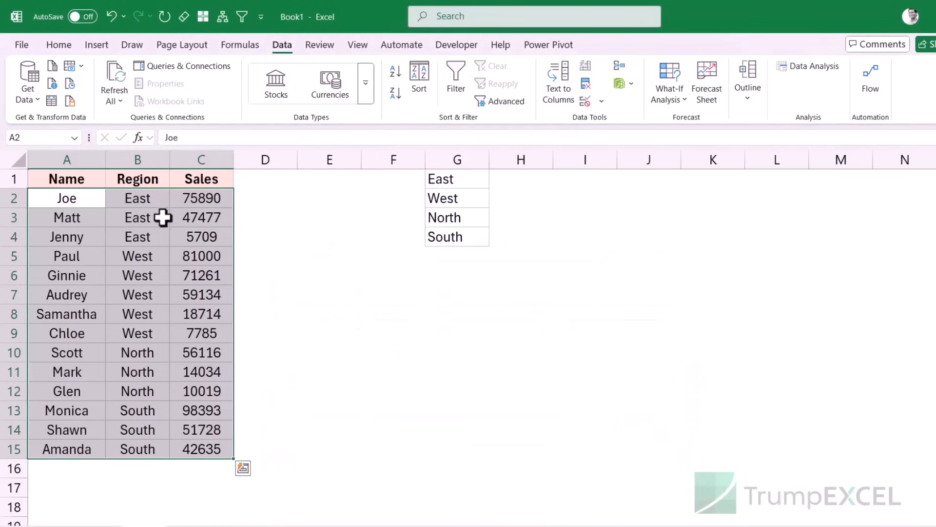
left_click_drag(155, 203, 155, 226)
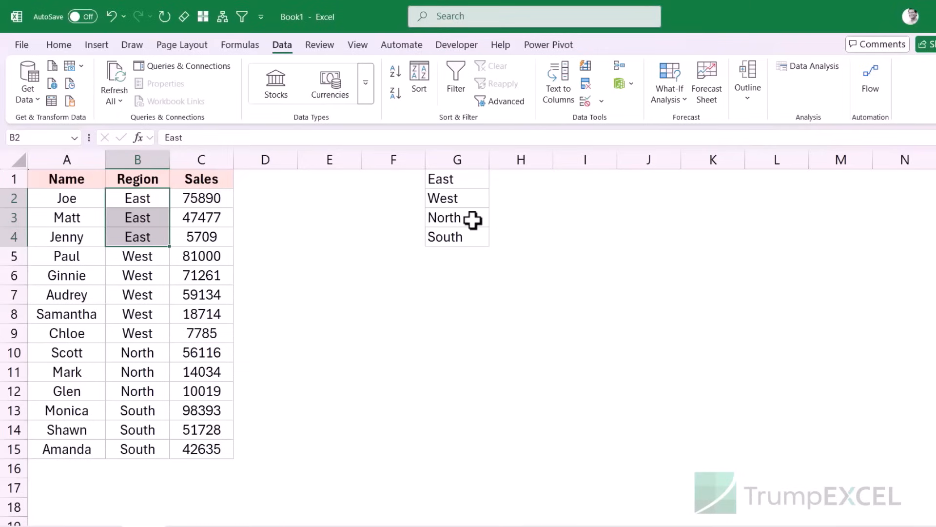
Step: Open the custom lists editor from the advanced Excel options and move it clear of the regions in column G
left_click(23, 49)
left_click(30, 524)
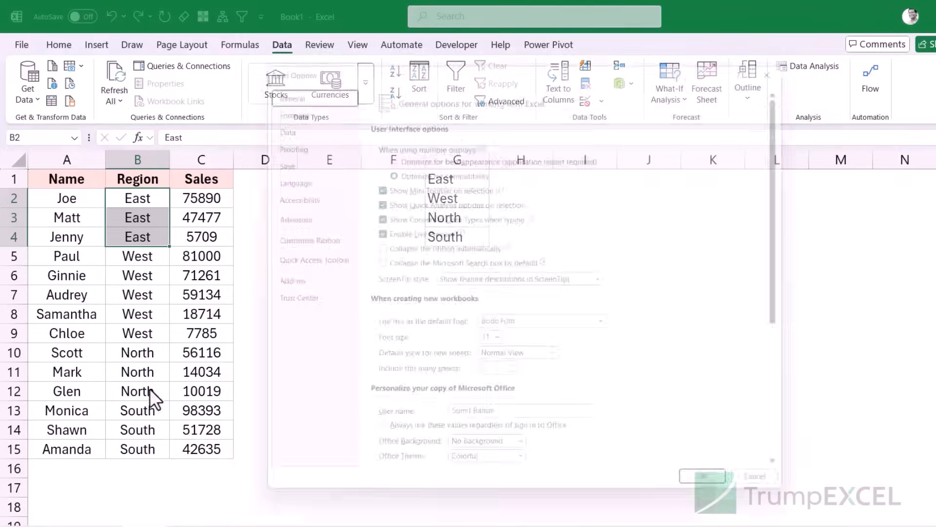
left_click(273, 215)
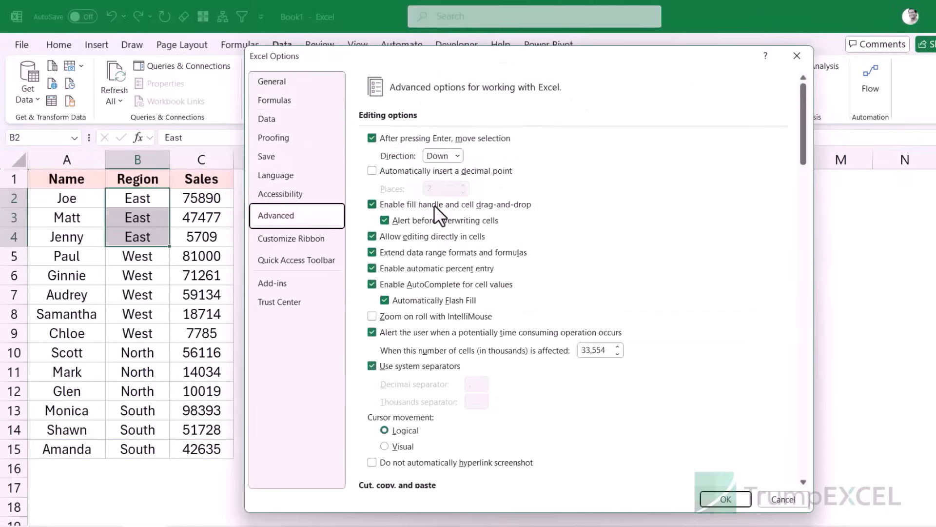
scroll(520, 231, "down", 15)
scroll(659, 308, "down", 15)
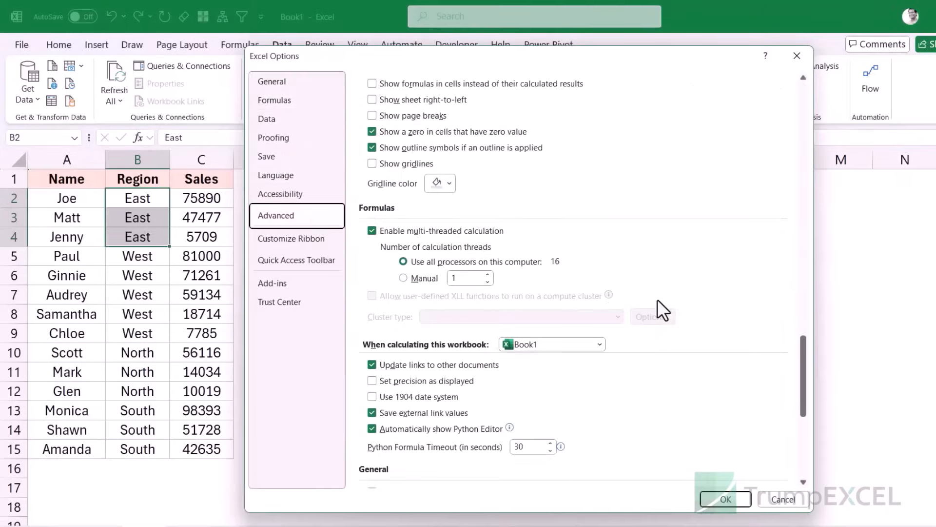
scroll(434, 278, "down", 3)
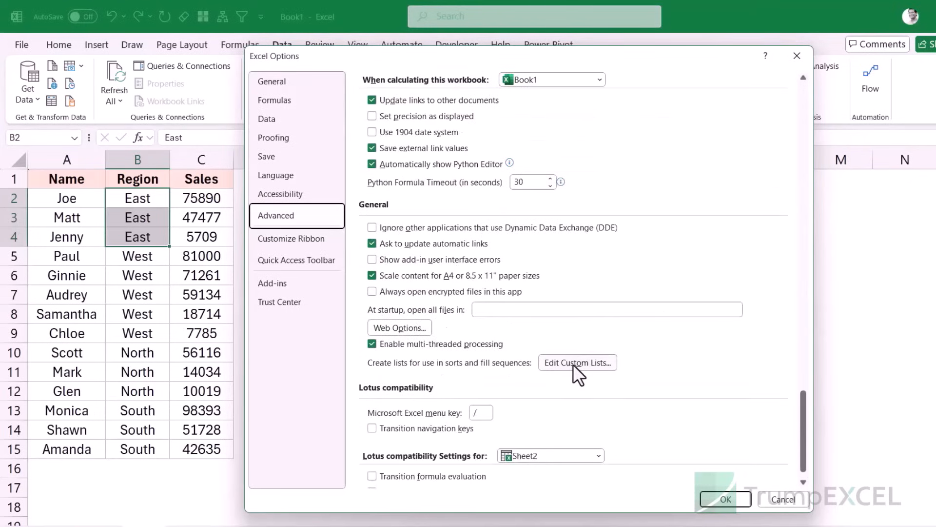
left_click(572, 363)
left_click_drag(535, 223, 760, 201)
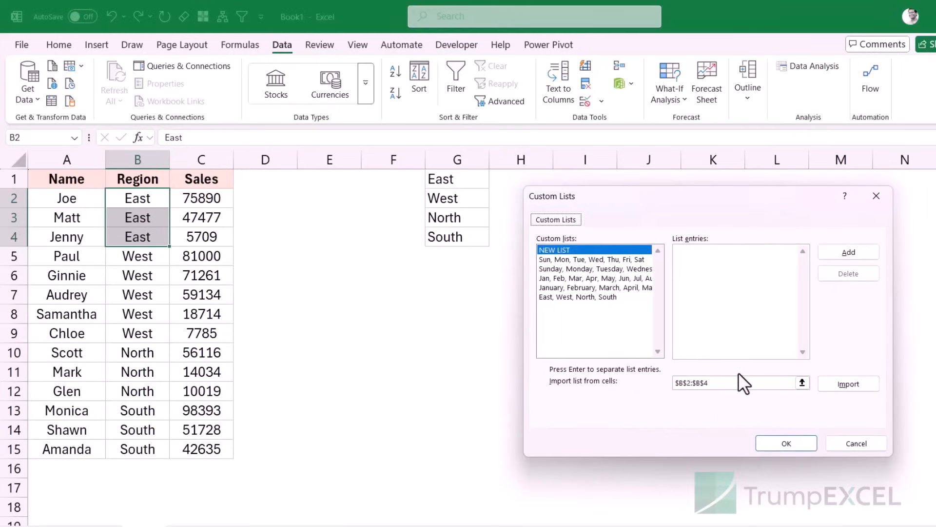
Step: Import the region order in cells G1:G4 as a custom list and accept the dialog
left_click(802, 383)
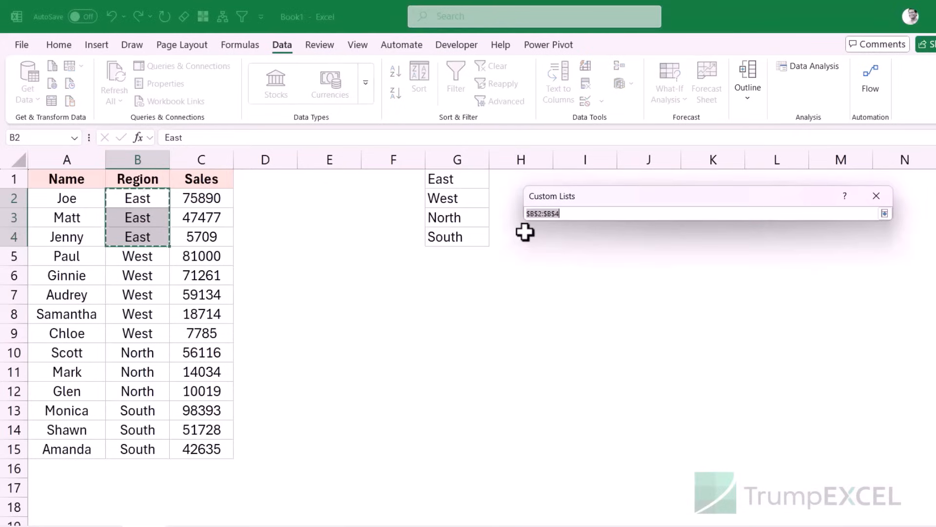
left_click_drag(472, 177, 473, 230)
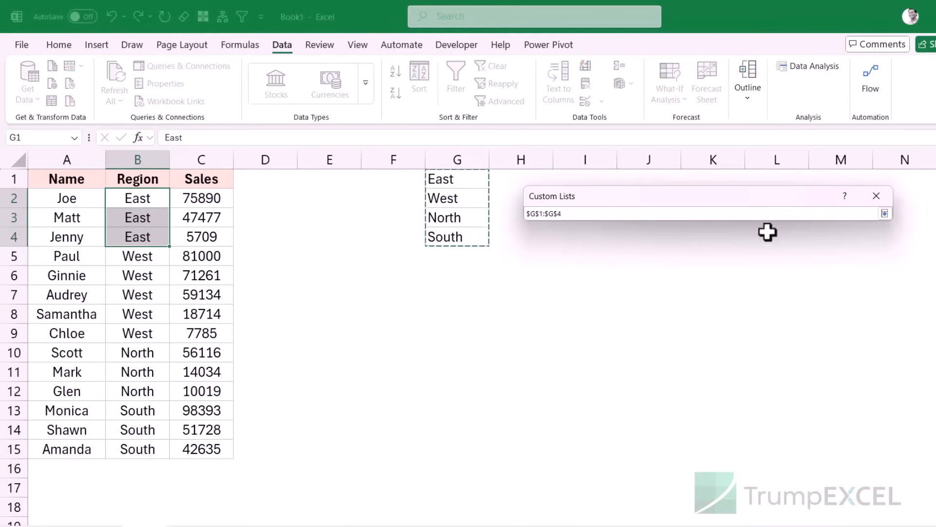
left_click(884, 213)
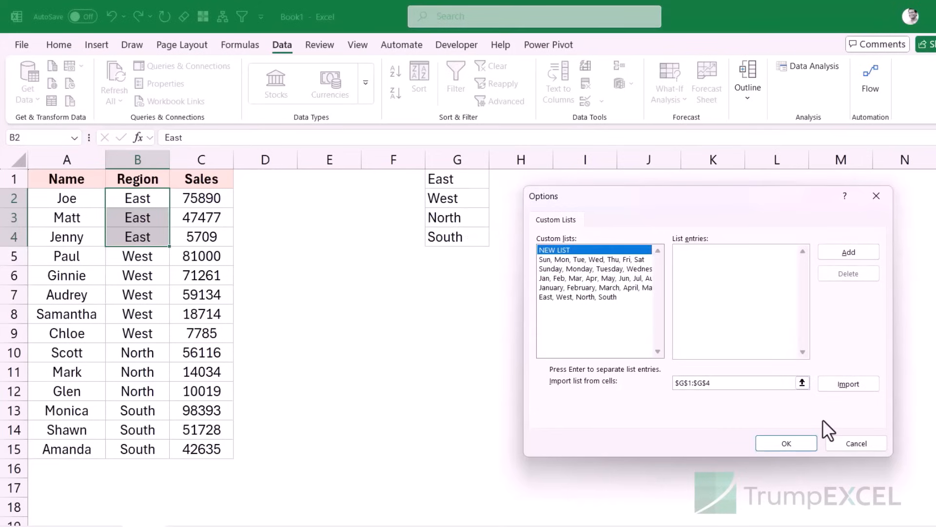
left_click(841, 390)
left_click(765, 443)
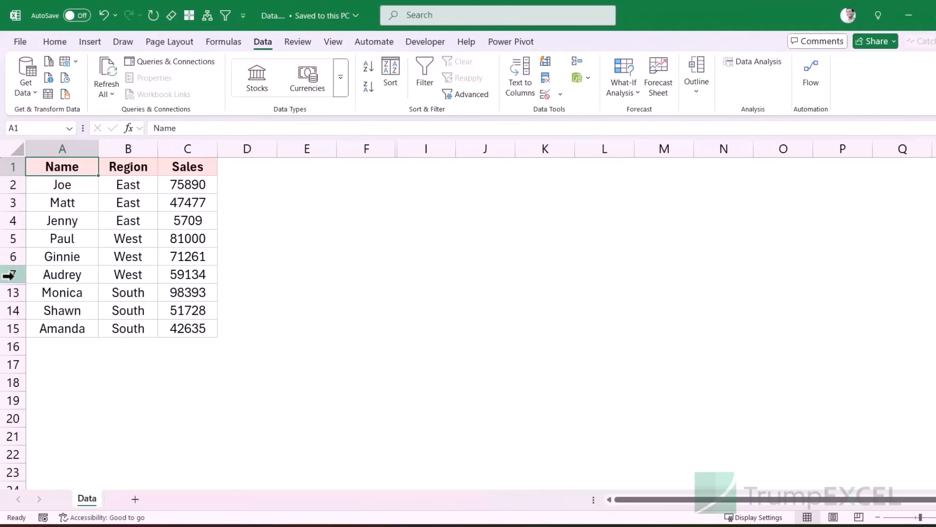
Step: Check the gap between rows 7 and 13 for hidden rows, and run the Document Inspector on the Data workbook
left_click_drag(11, 273, 17, 291)
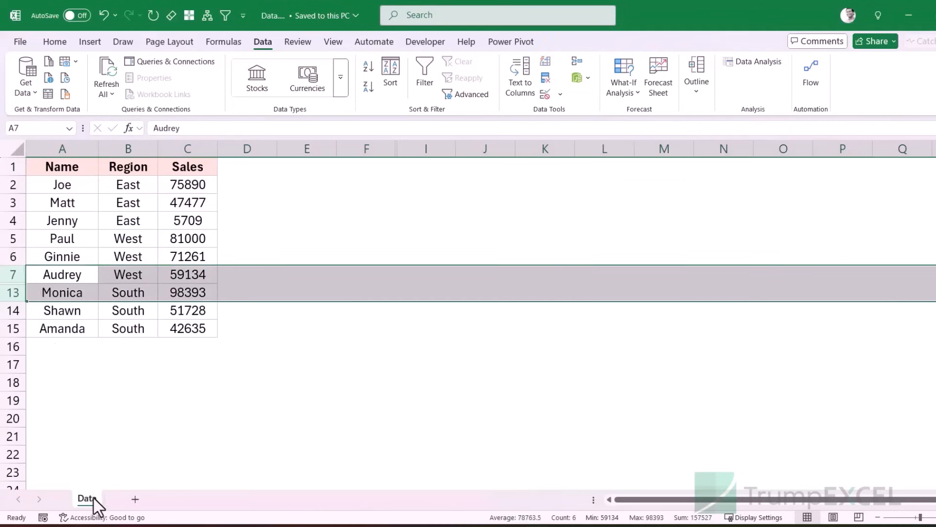
left_click(75, 168)
left_click(20, 44)
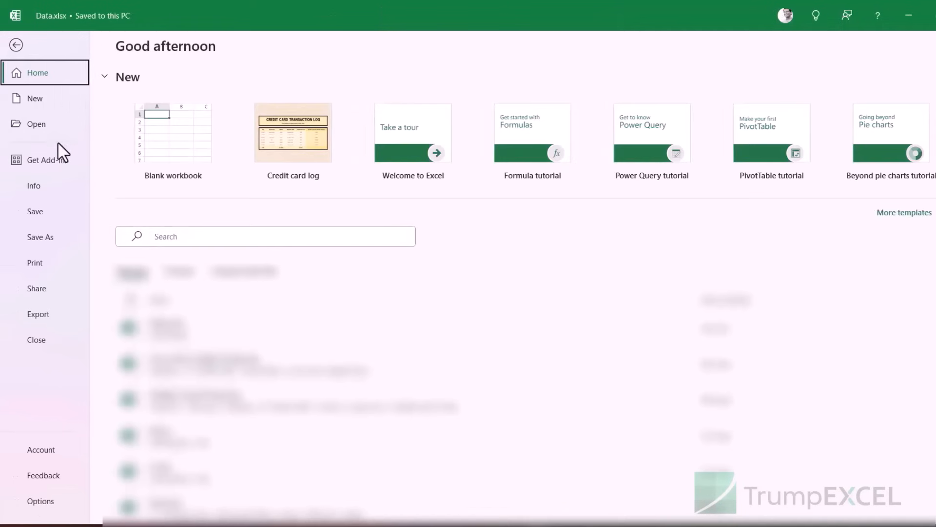
left_click(42, 188)
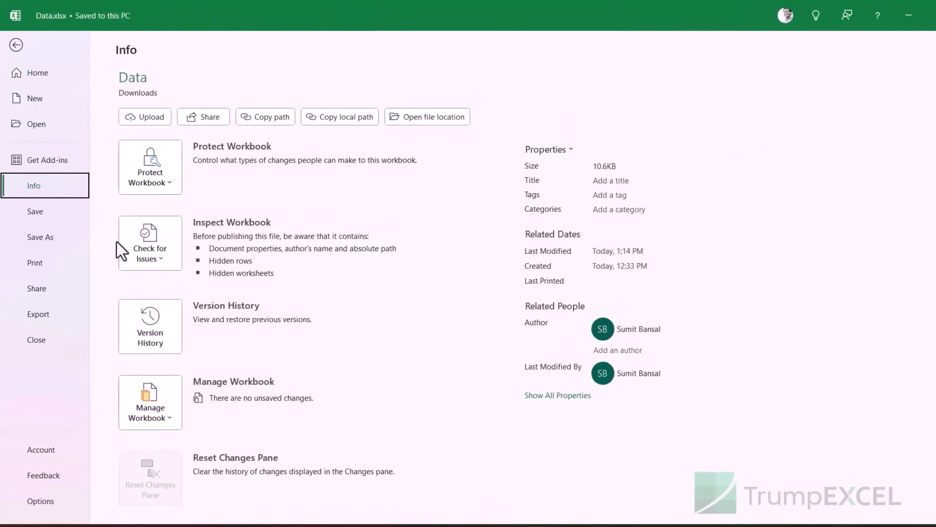
left_click(164, 265)
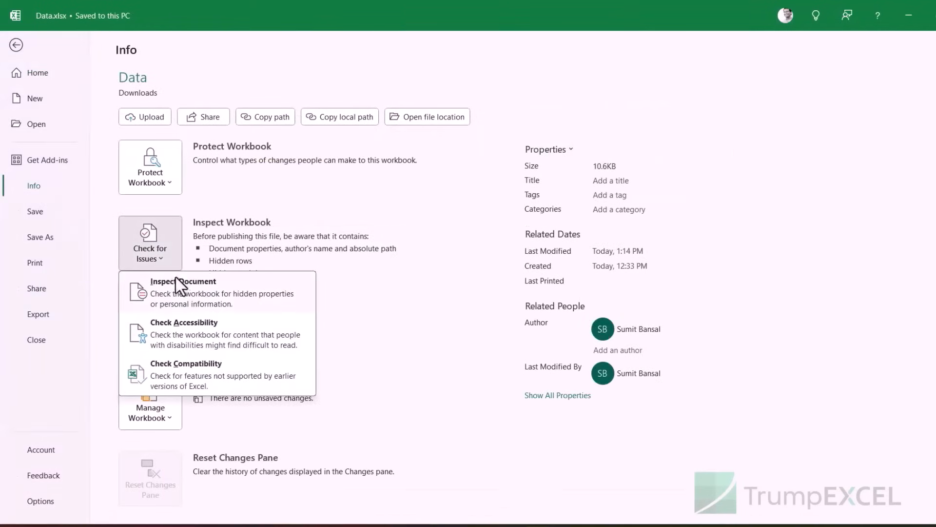
left_click(204, 298)
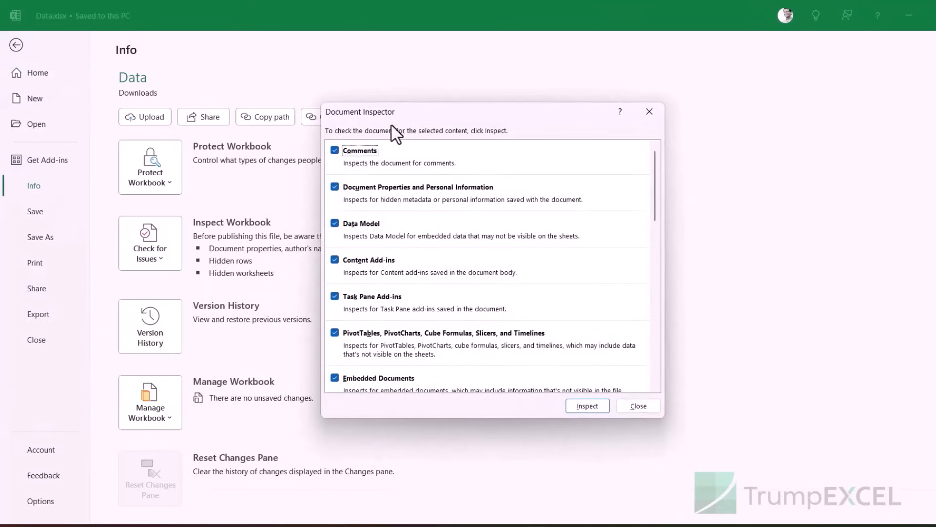
scroll(536, 258, "down", 5)
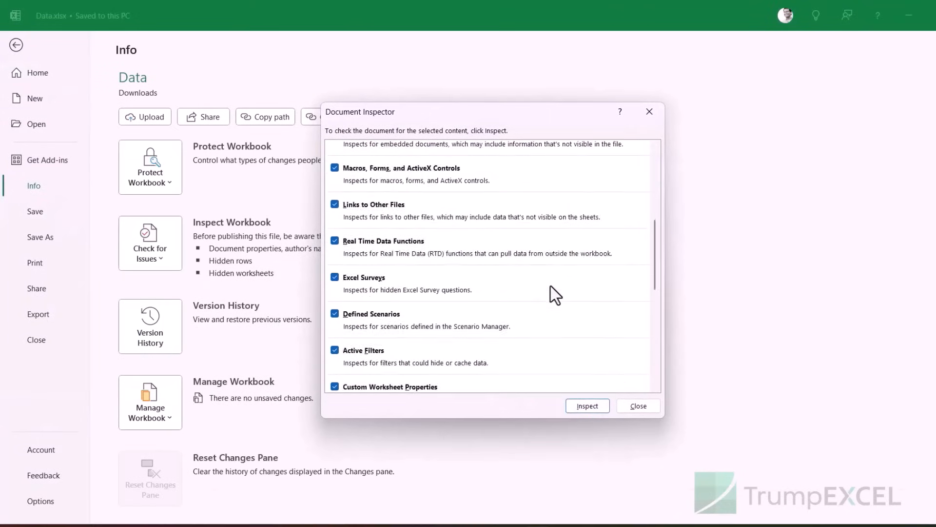
scroll(551, 286, "down", 6)
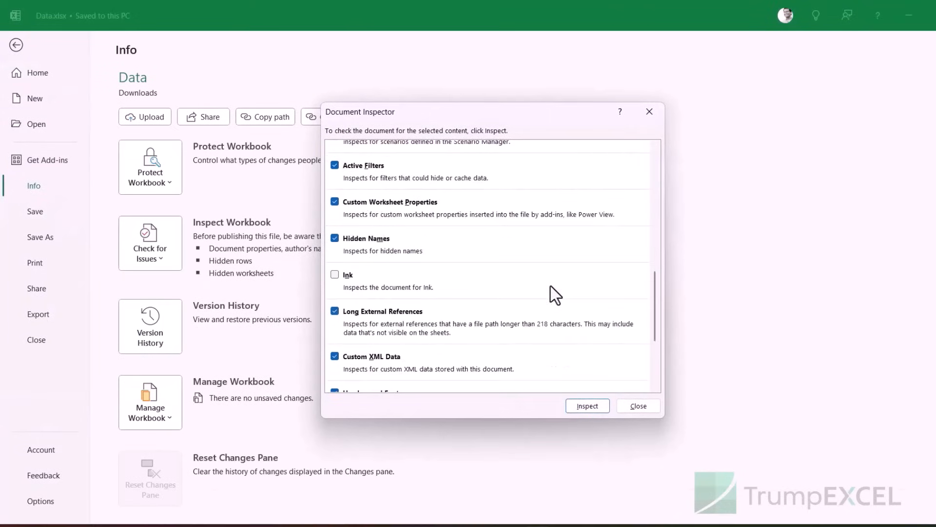
left_click(581, 409)
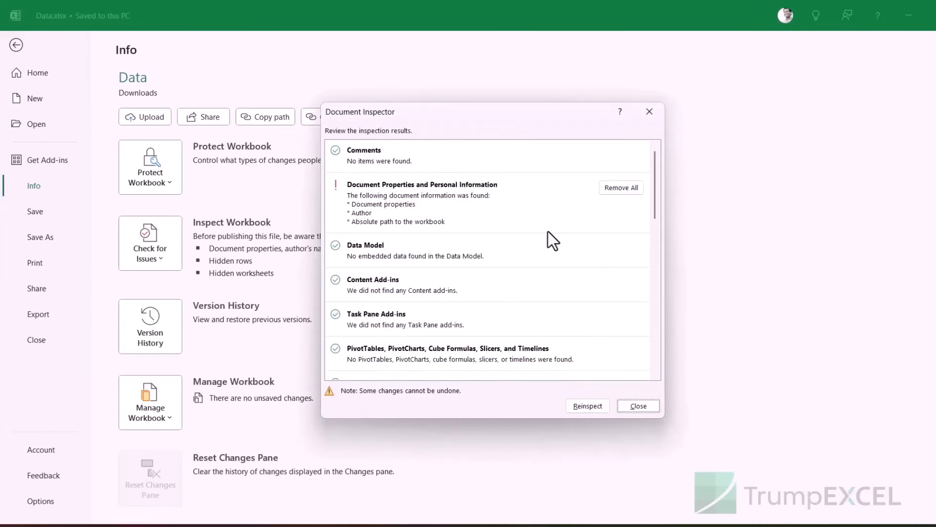
Step: Review the inspection results and remove all hidden rows and columns and all hidden worksheets
scroll(557, 226, "down", 10)
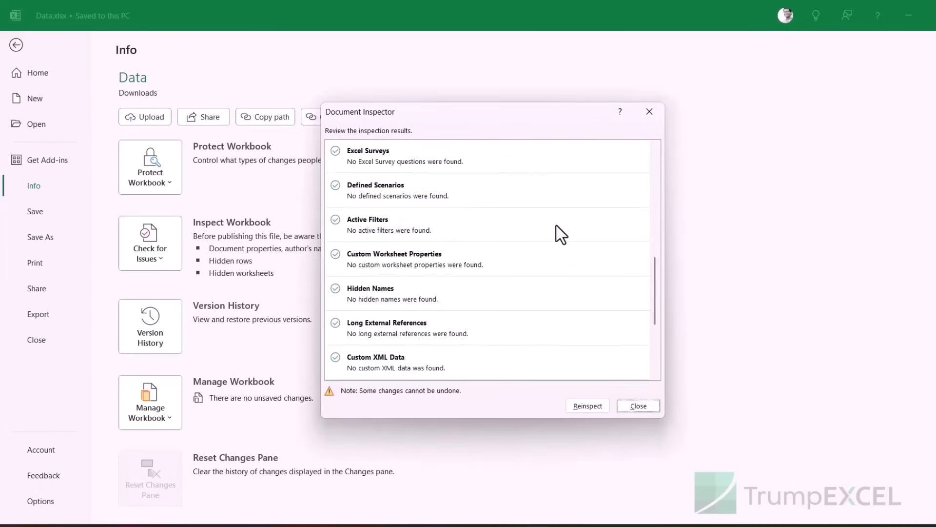
scroll(557, 226, "down", 5)
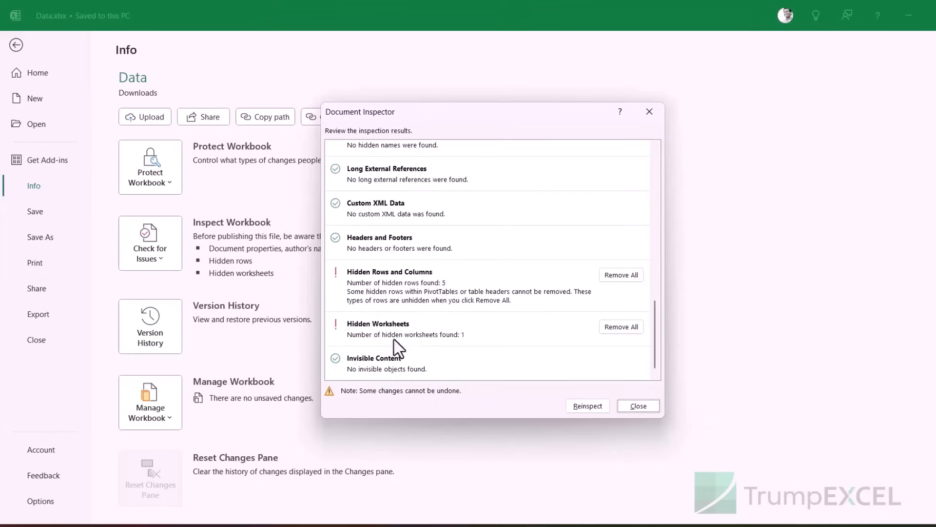
left_click(618, 275)
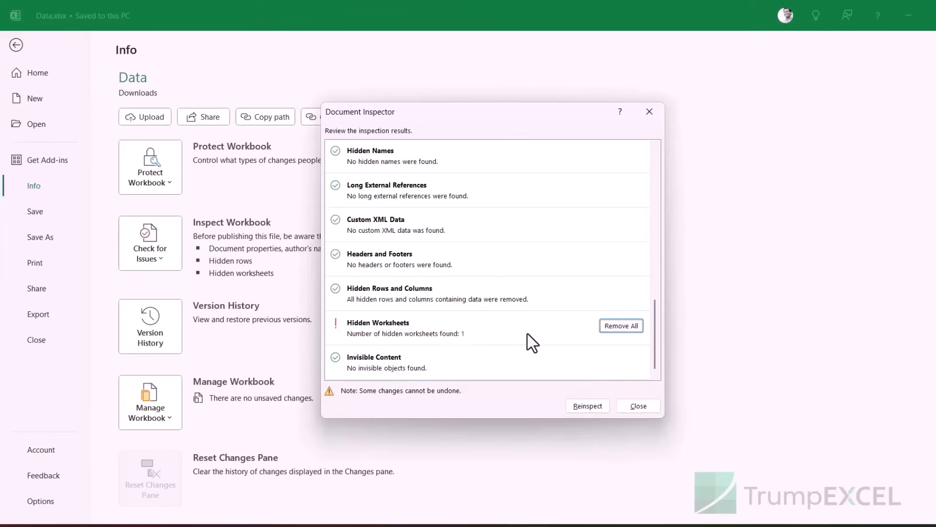
left_click(615, 326)
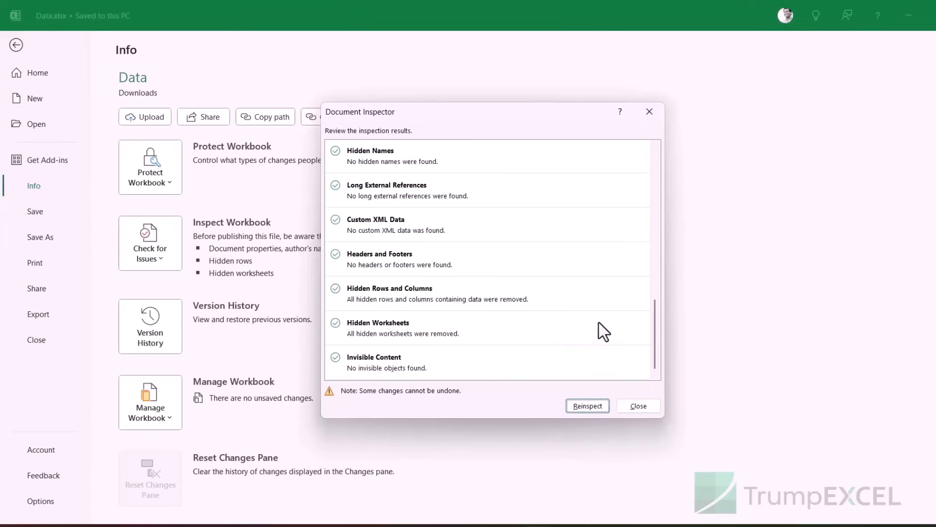
Step: Reinspect the workbook, review the new results and return to the Data sheet
left_click(590, 403)
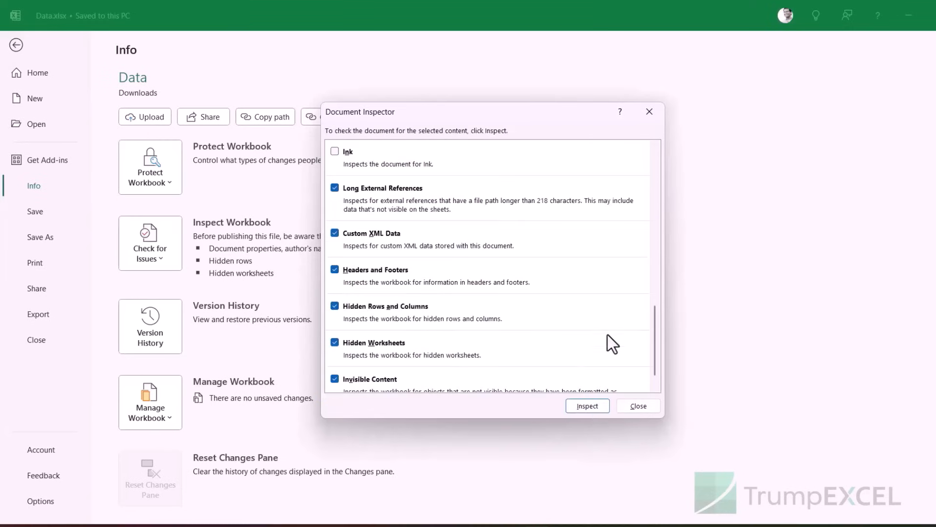
scroll(608, 334, "down", 1)
left_click(596, 403)
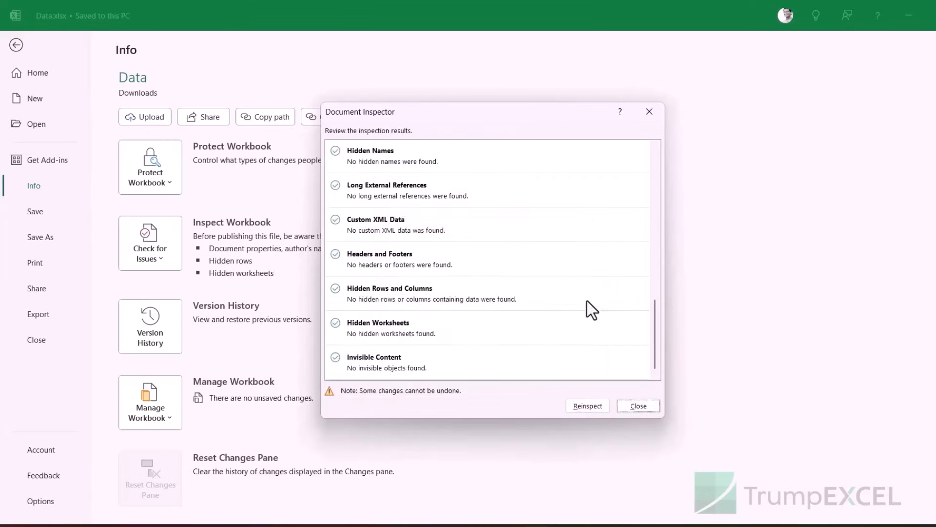
scroll(616, 290, "up", 3)
scroll(616, 290, "down", 4)
left_click(634, 406)
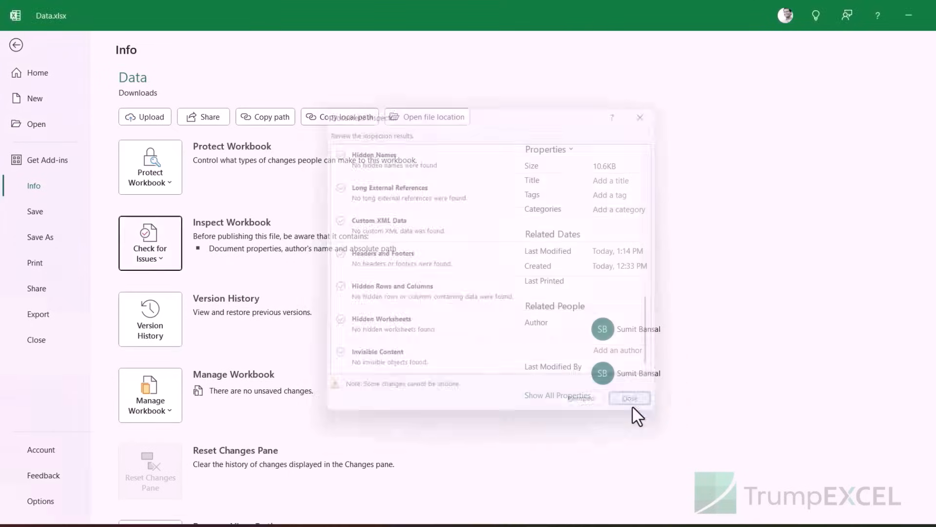
key("Escape")
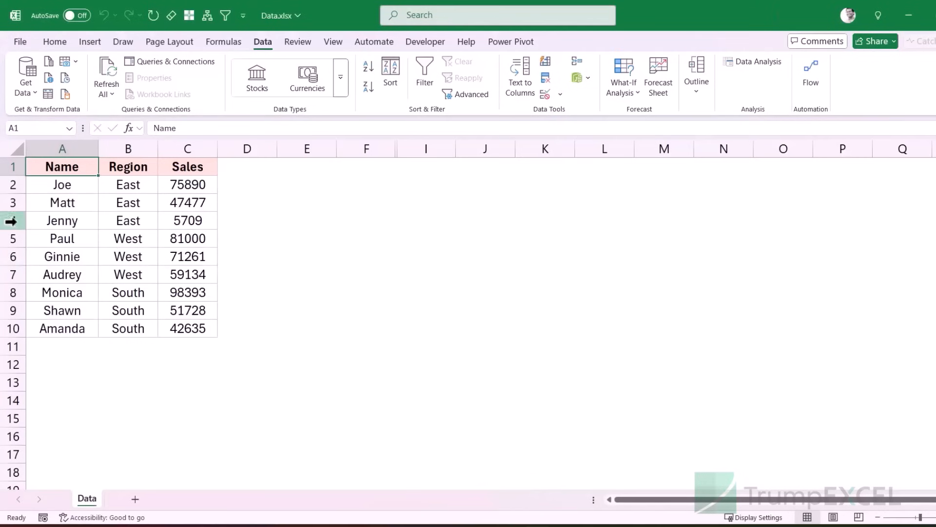
Step: Check rows 4 to 10 and the columns from F to I for remaining hidden rows or columns
left_click_drag(13, 220, 6, 326)
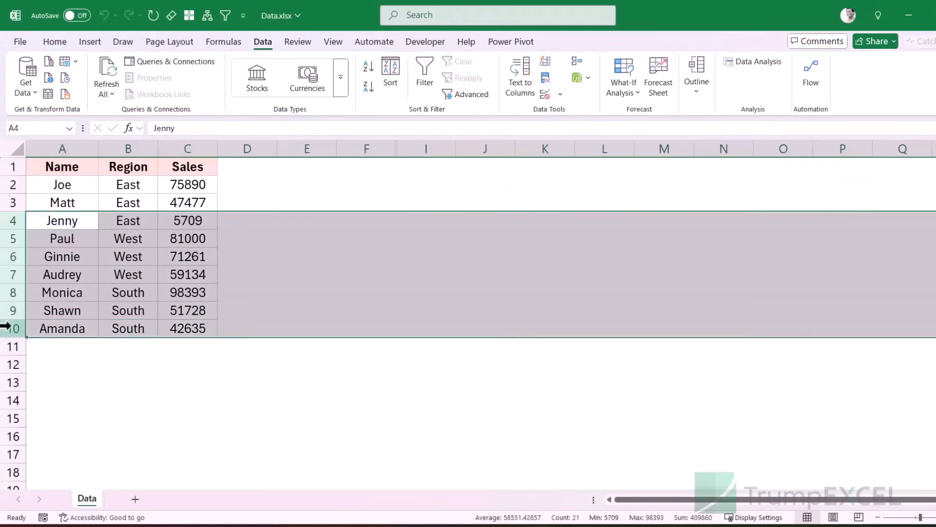
left_click(58, 170)
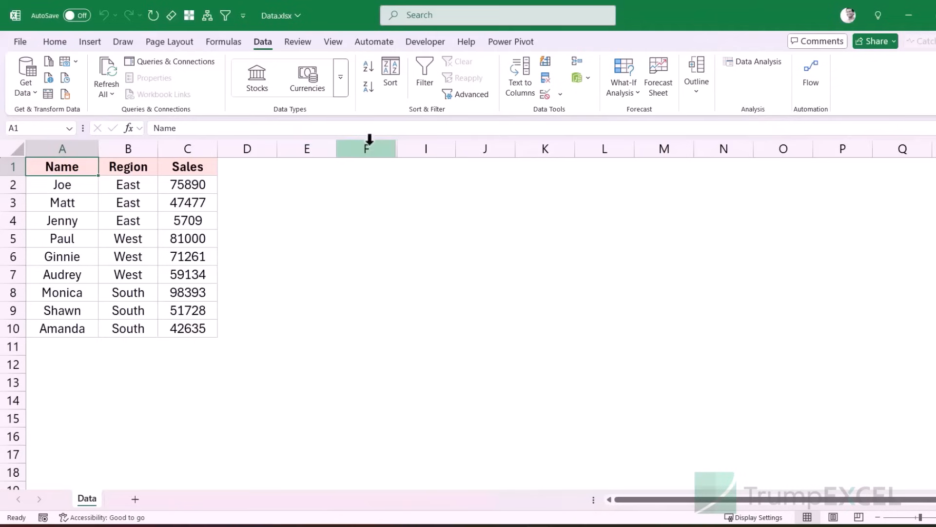
left_click_drag(368, 141, 420, 165)
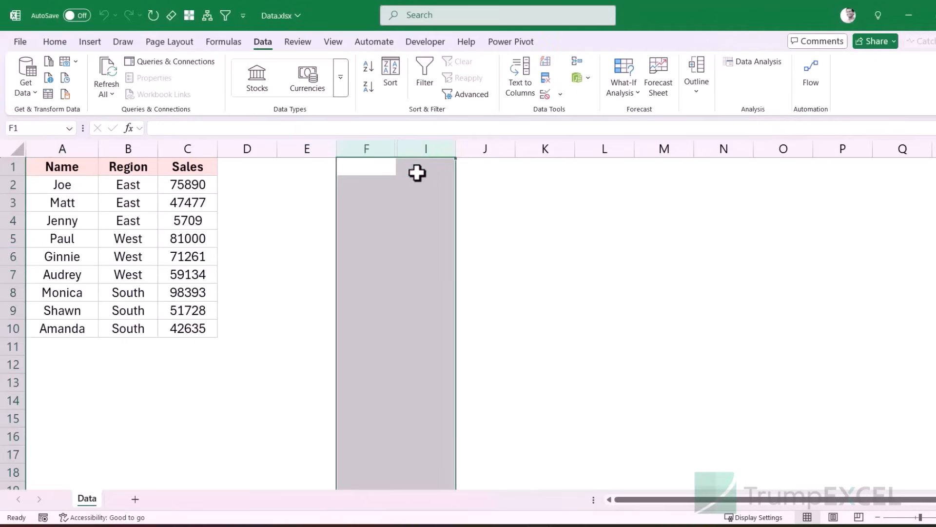
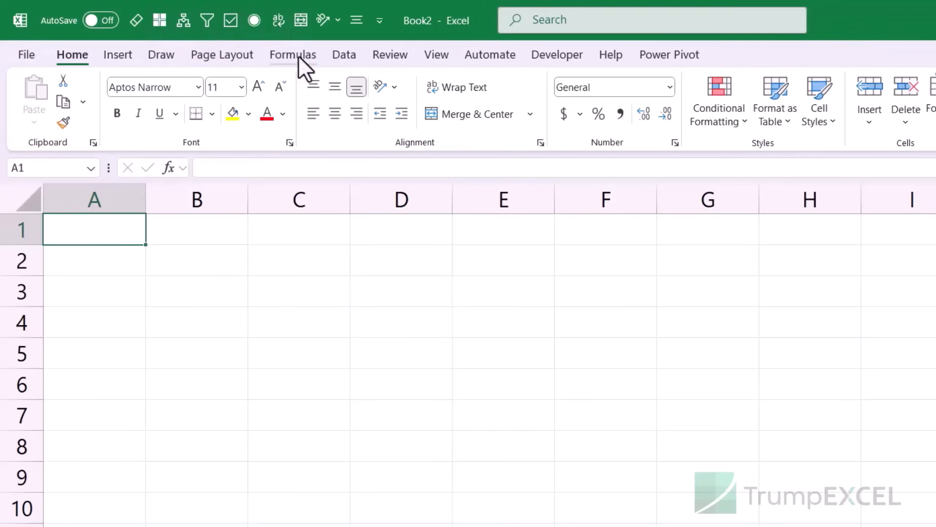
Step: Insert a checkbox in cell B2 of the Book2 workbook
left_click(208, 255)
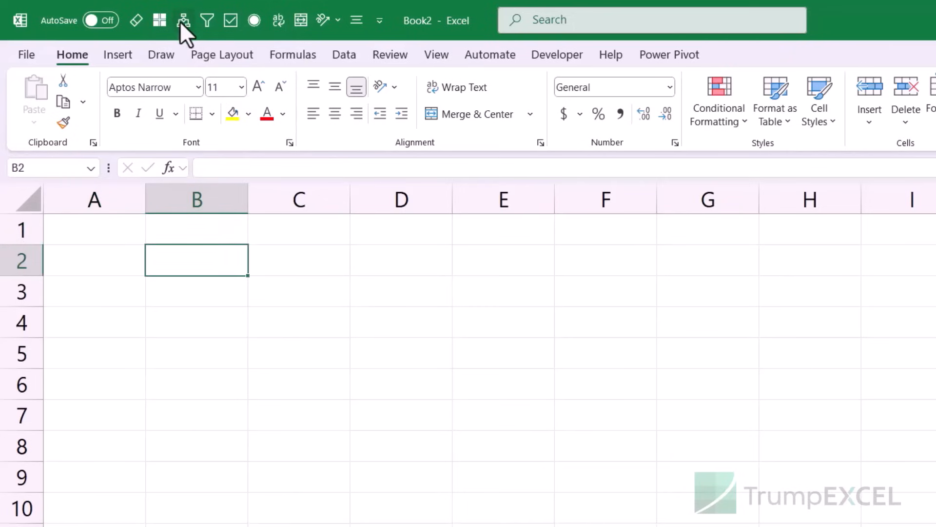
left_click(229, 20)
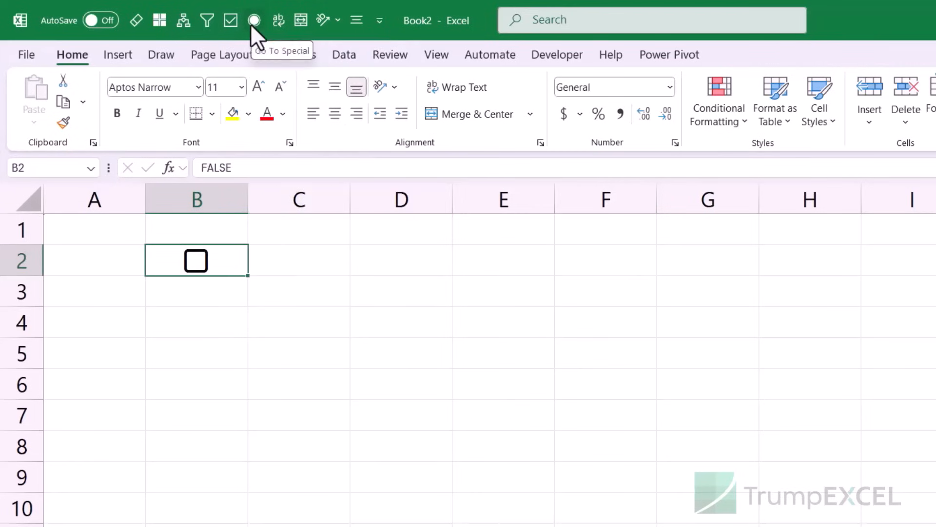
Step: Display the shortcut key tips with cell B4 selected to find the number assigned to Checkbox
left_click(215, 324)
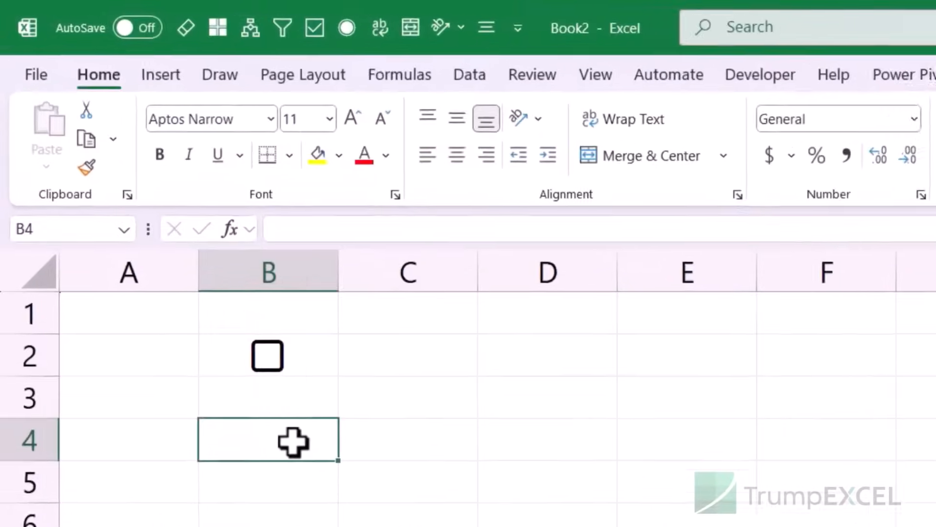
key("alt")
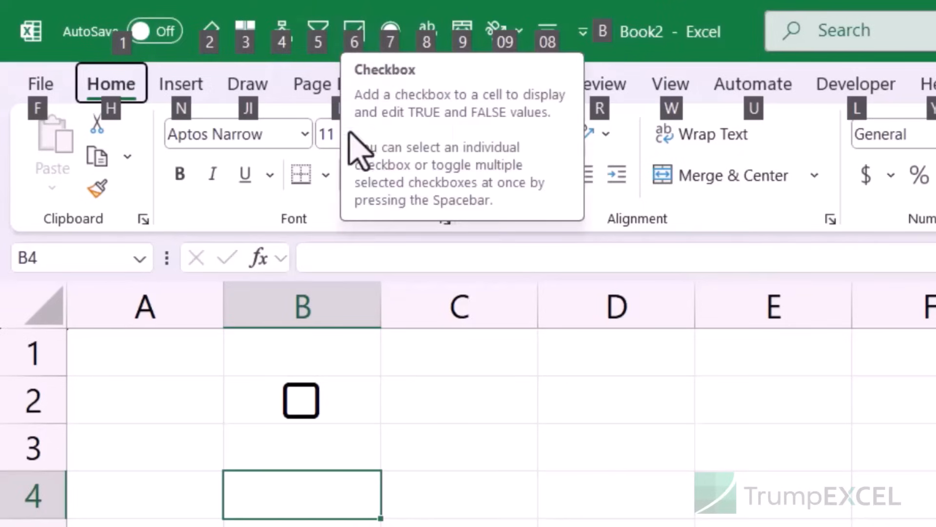
key("Escape")
Step: Insert a checkbox in cell B5
left_click(243, 390)
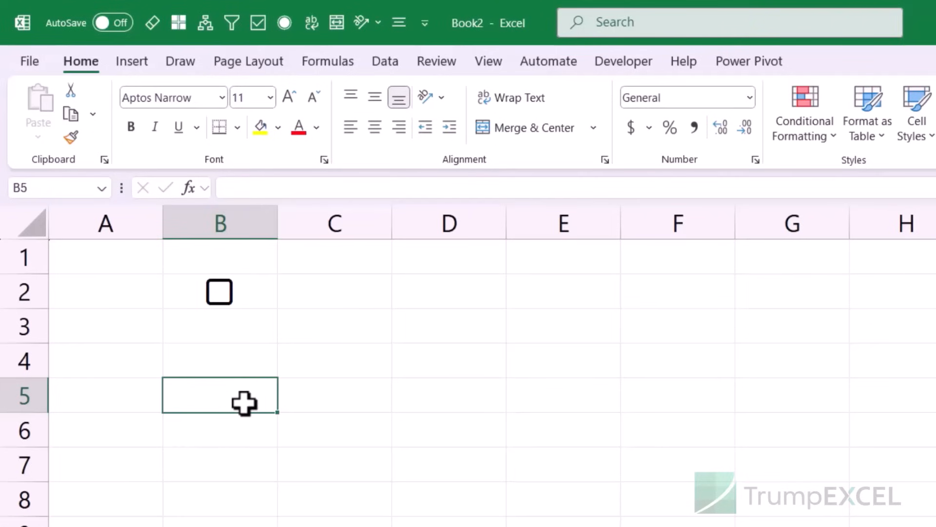
key("alt")
key("6")
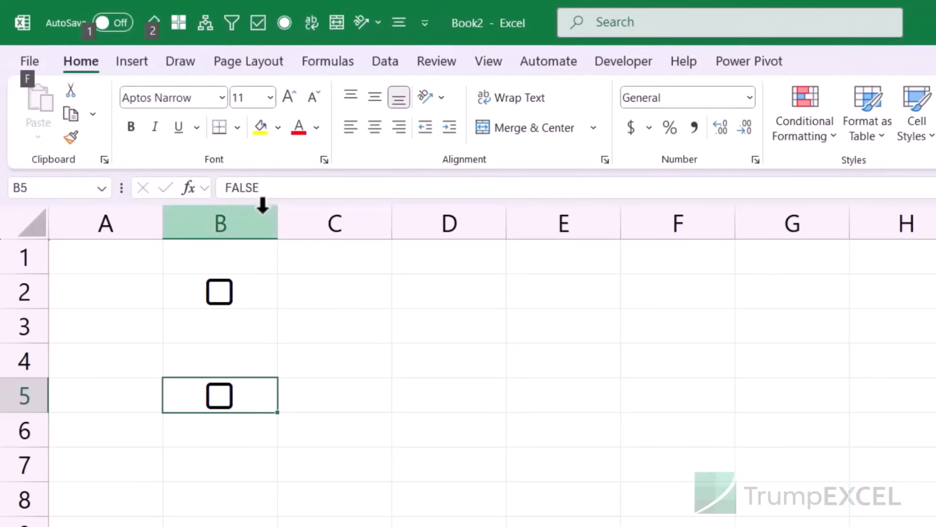
Step: Select cell C5 and view the Go To Special options, closing the dialog without choosing any
left_click(251, 30)
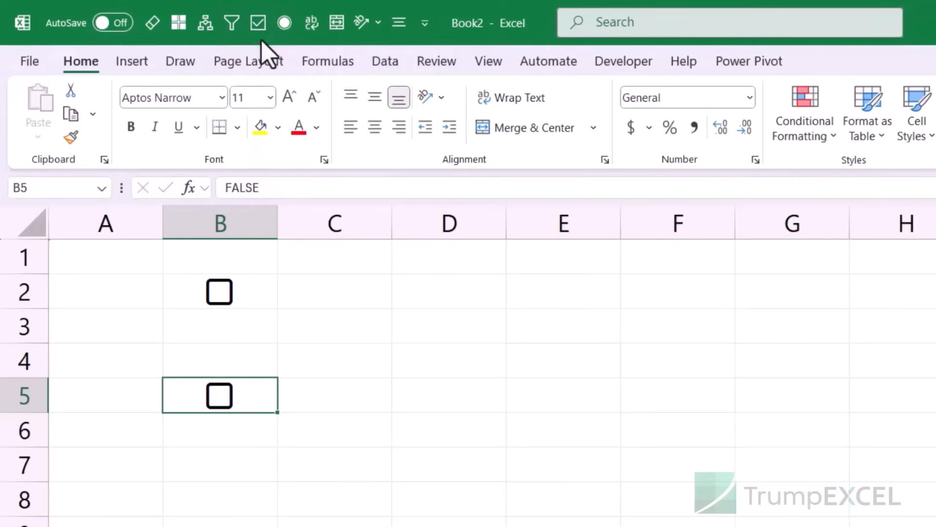
left_click(351, 386)
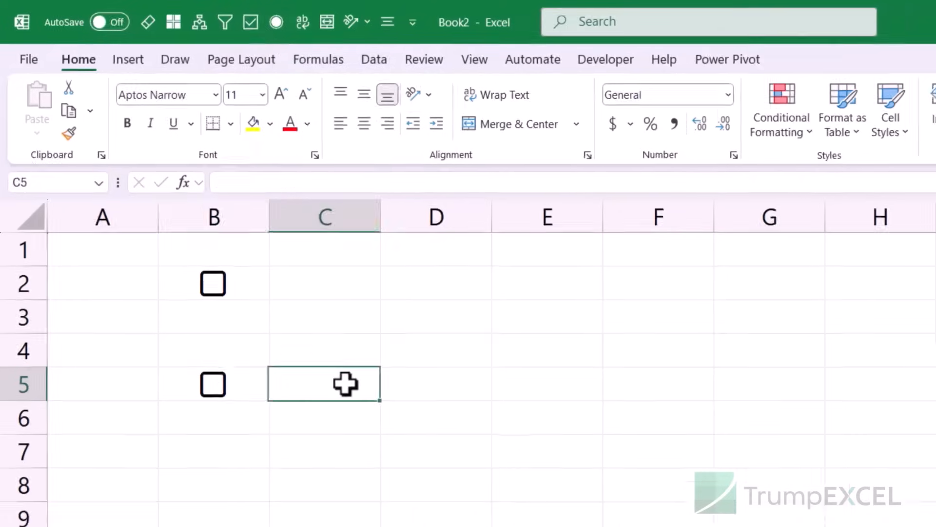
key("F5")
key("alt+s")
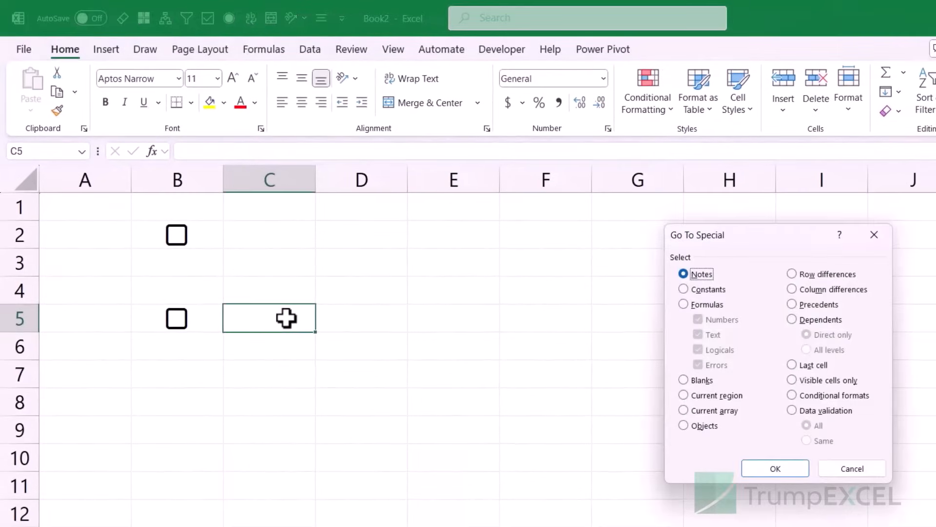
key("Escape")
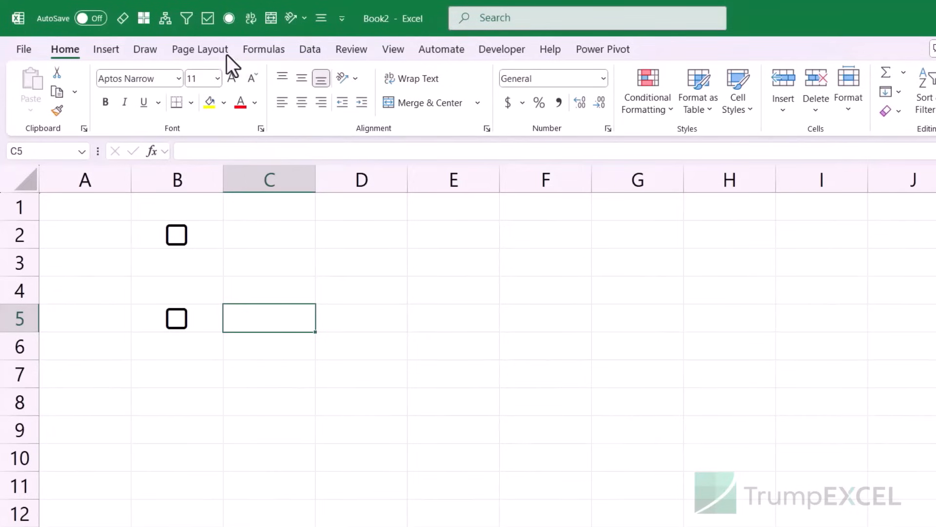
key("alt")
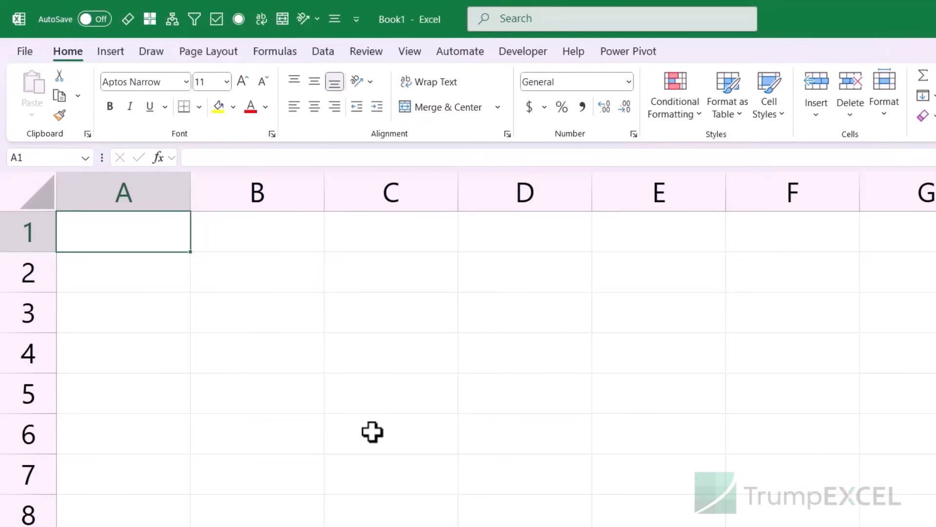
Step: Start an XLOOKUP formula in cell A1, view its Lookup_array argument in the Function Arguments dialog, and cancel the entry
type("=xl")
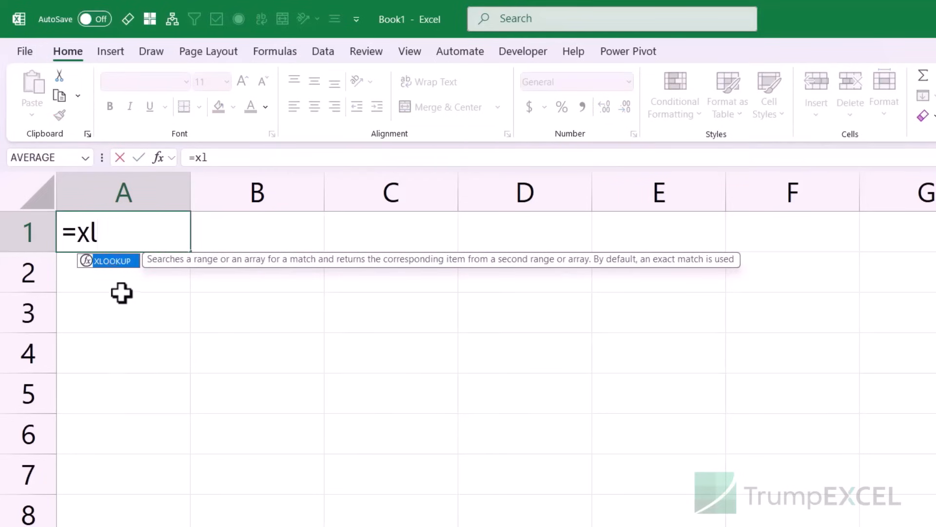
key("Tab")
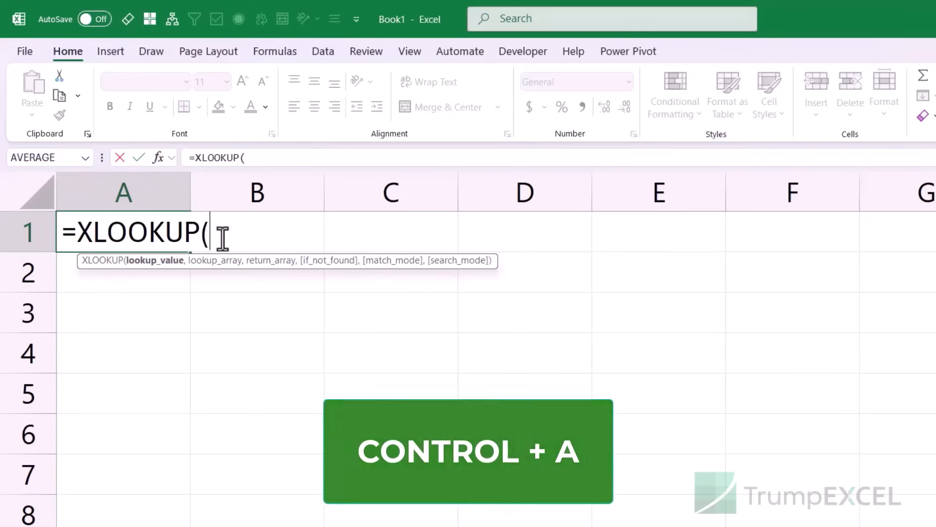
key("ctrl+a")
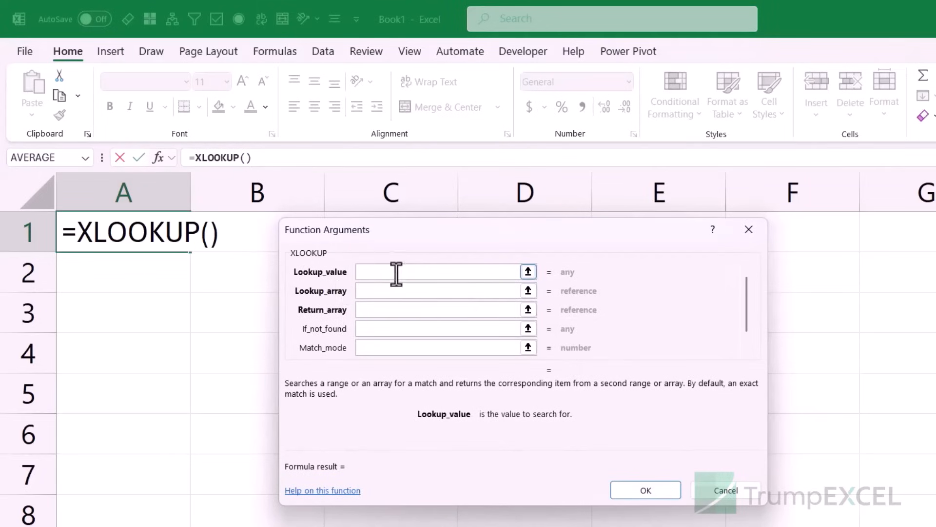
left_click(397, 291)
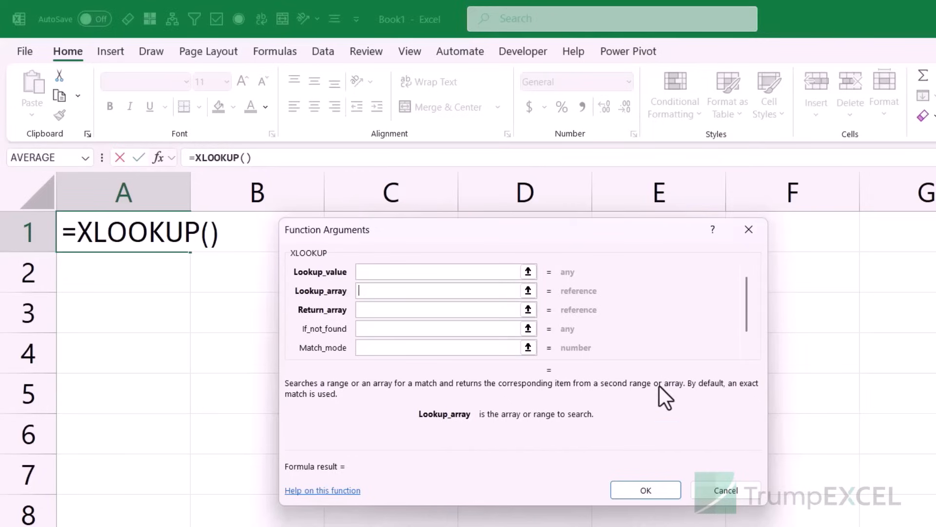
left_click(711, 493)
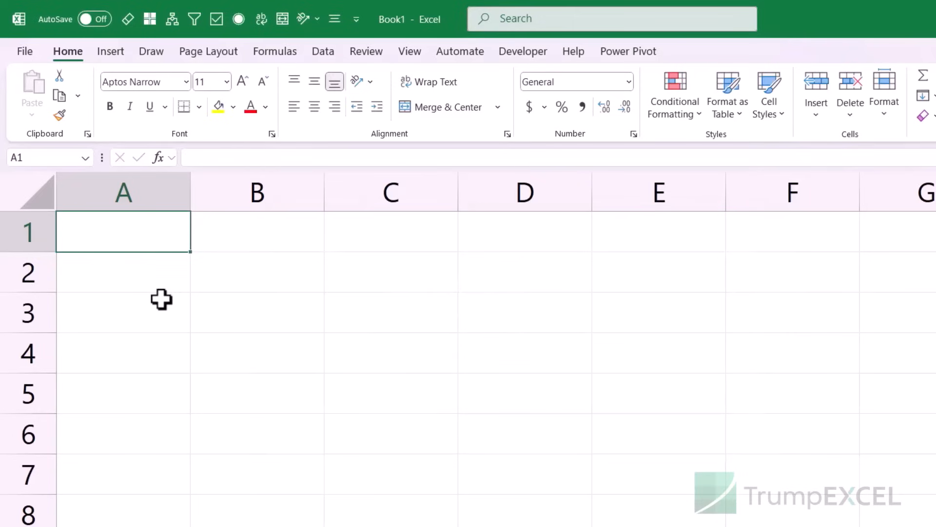
Step: Start an XLOOKUP formula in cell A1 with all argument names inserted as placeholders, and remove the leading equals sign
type("=xl")
key("Tab")
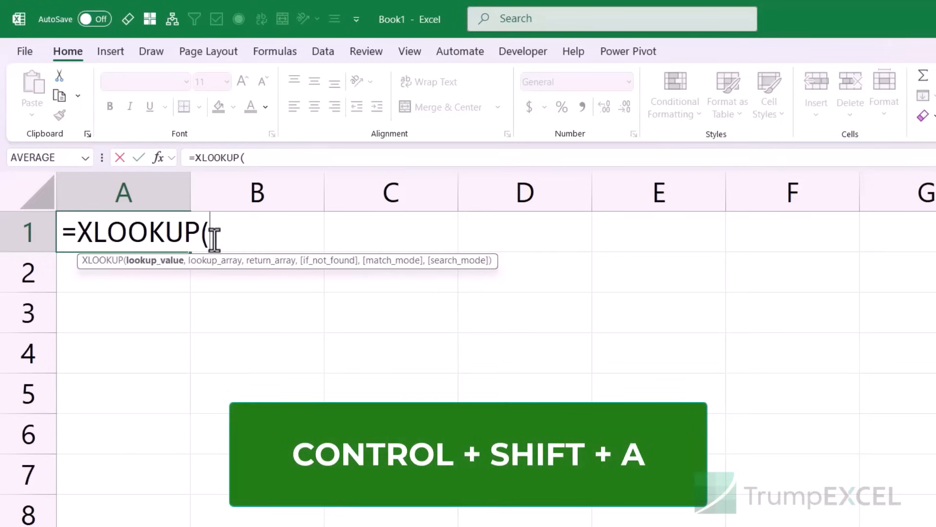
key("ctrl+shift+a")
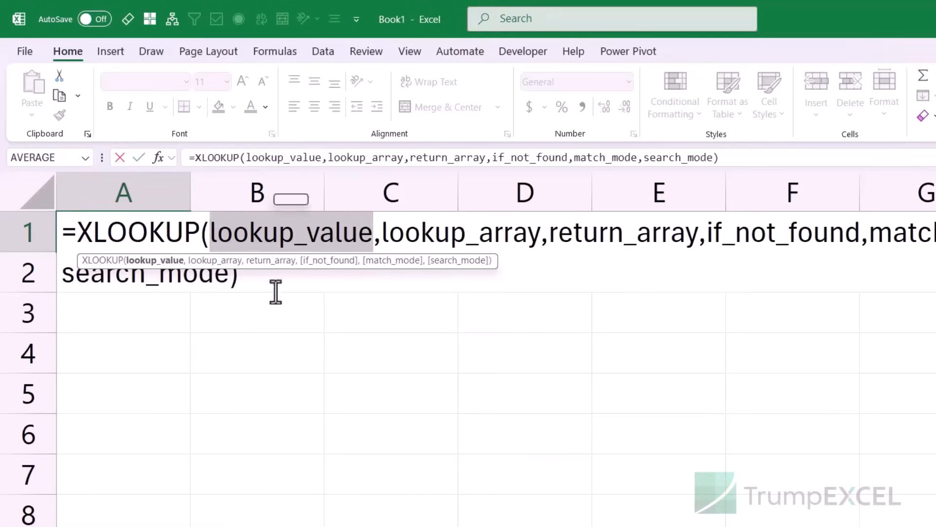
left_click(273, 286)
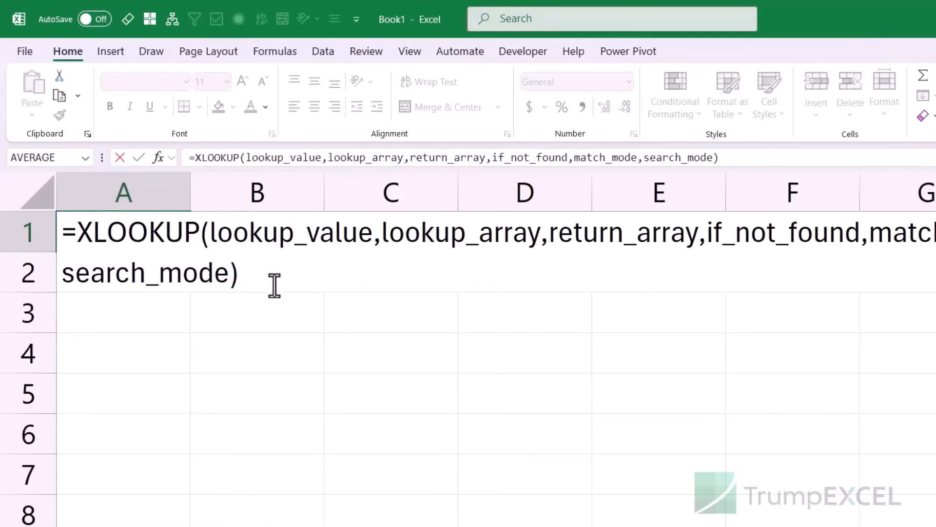
key("Home")
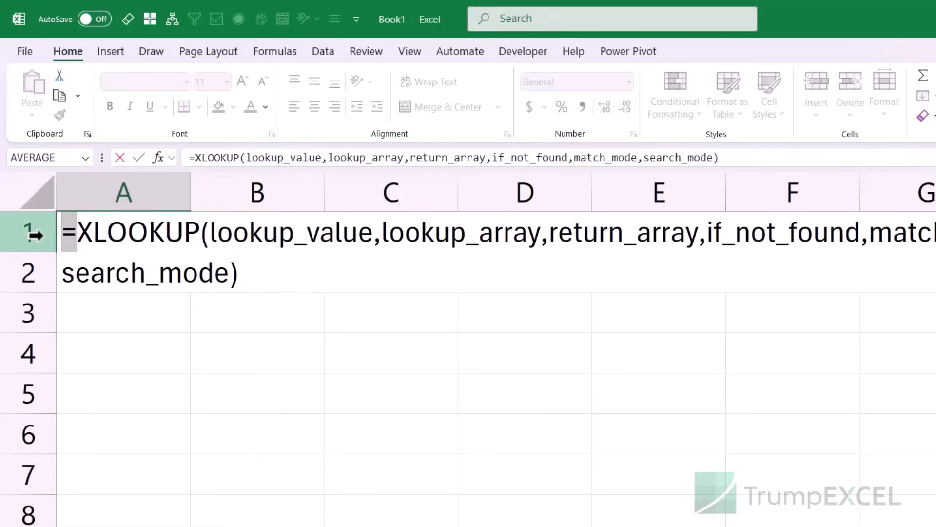
key("Delete")
left_click(32, 235)
left_click(98, 236)
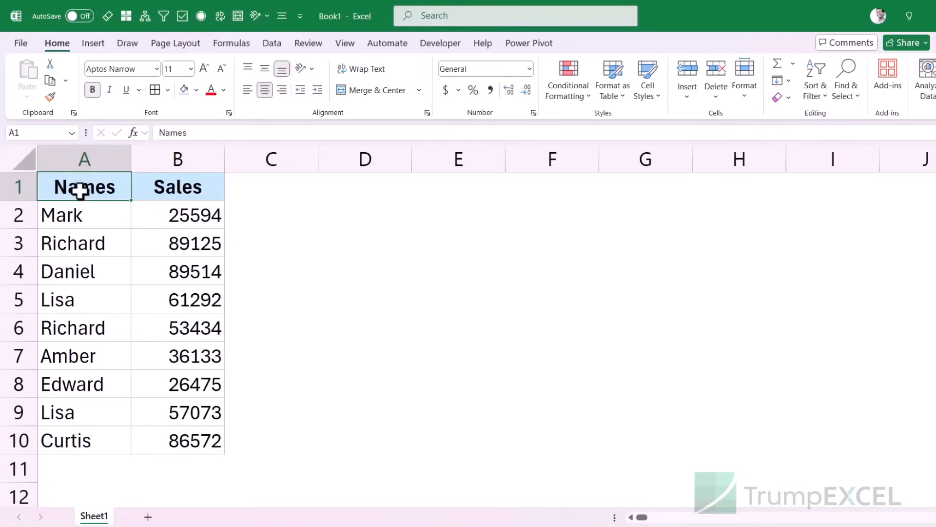
Step: Select the first 28 cells of the sheet's last column, XFD1 to XFD28
key("ctrl+Right")
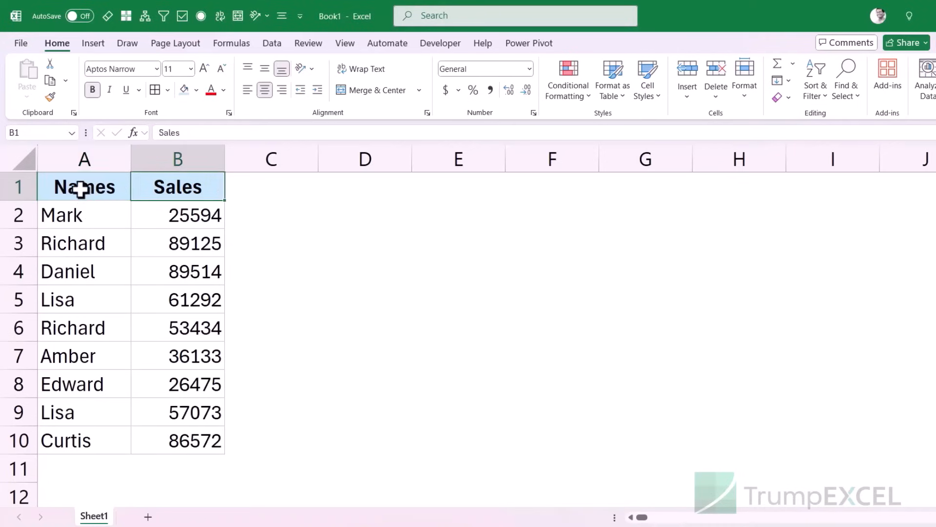
key("ctrl+Right")
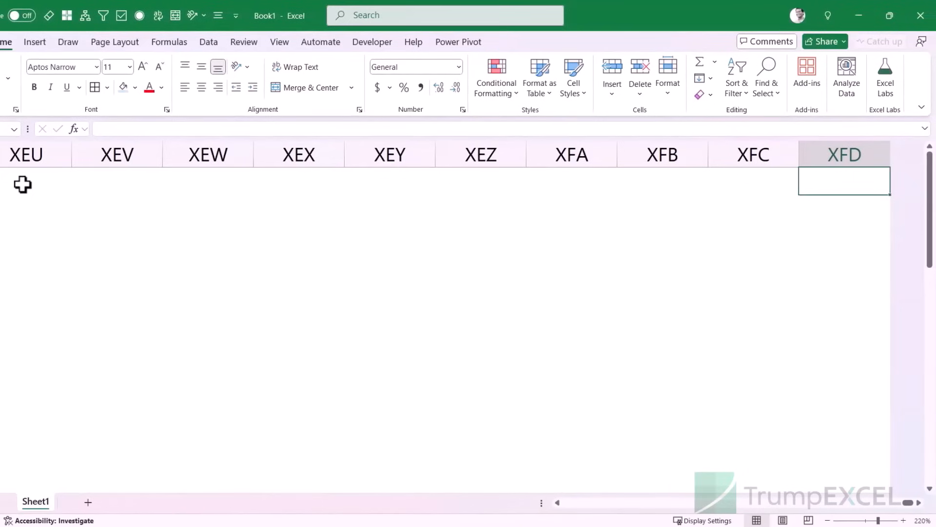
key("shift+Down")
key("shift+Down")
key("shift+Down")
key("shift+Down")
key("shift+Down")
key("shift+Down")
key("shift+Down")
key("shift+Down")
key("shift+Down")
key("shift+Down")
key("shift+Down")
key("shift+Down")
key("shift+Down")
key("shift+Down")
key("shift+Down")
key("shift+Down")
key("shift+Down")
key("shift+Down")
key("shift+Down")
key("shift+Down")
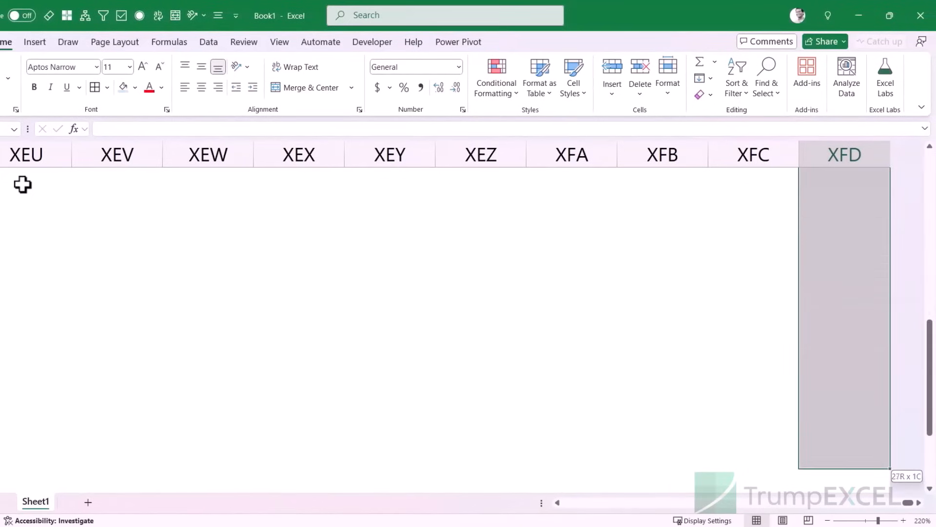
key("shift+Down")
key("shift+Down")
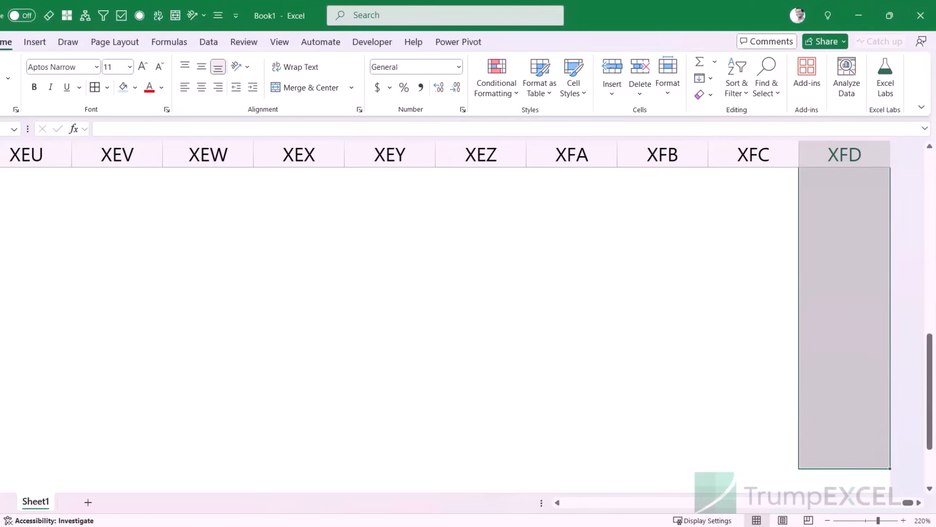
Step: Enter =1 as an array formula across the selected cells in column XFD and check the formula in XFD1
left_click(261, 131)
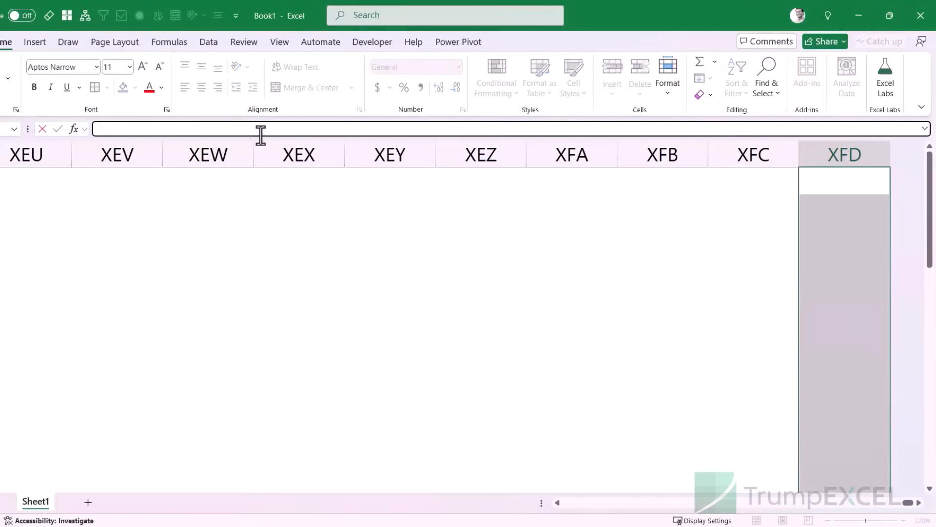
type("=")
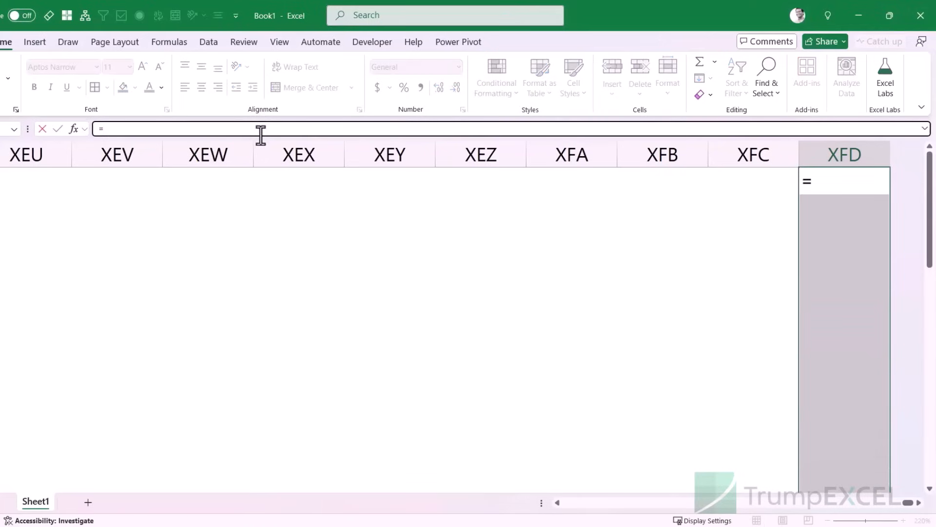
type("1")
key("ctrl+shift+Return")
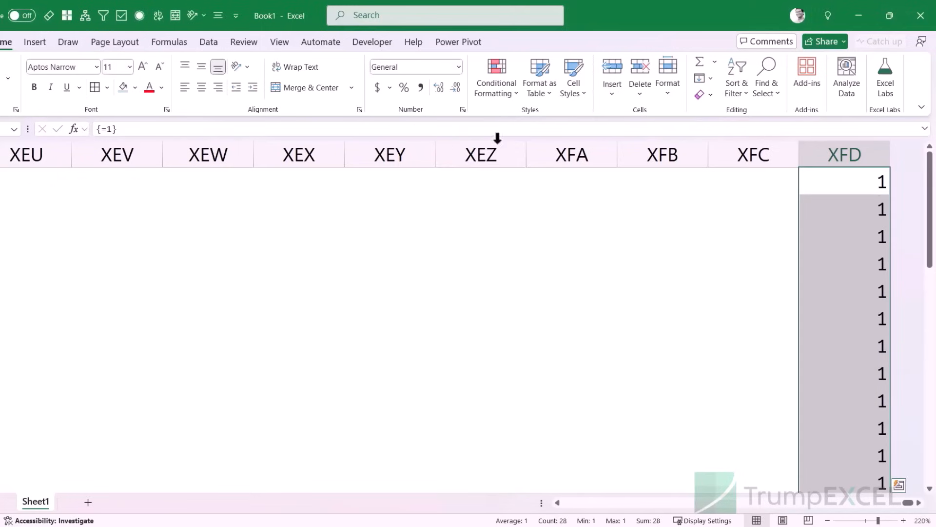
left_click(839, 186)
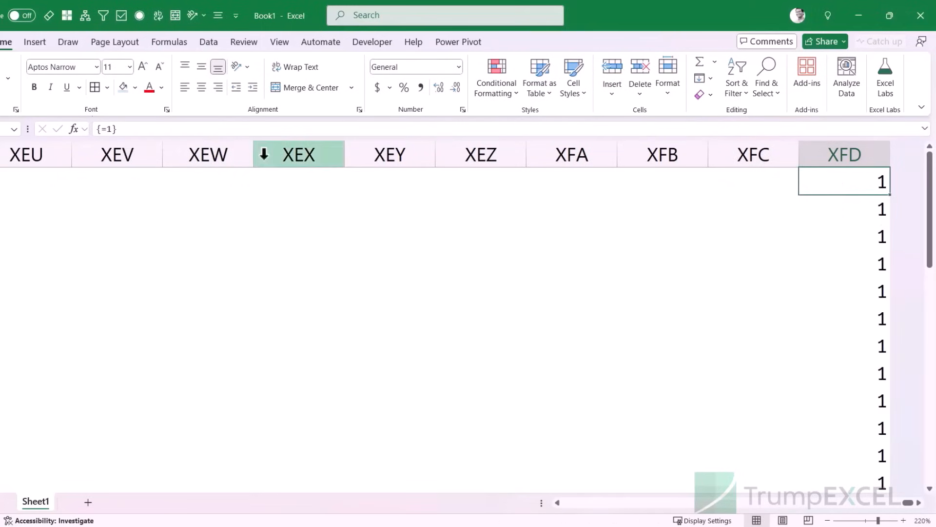
Step: Return to the Names and Sales data at the start of the sheet and try to delete row 5
key("Left")
key("ctrl+Left")
key("Left")
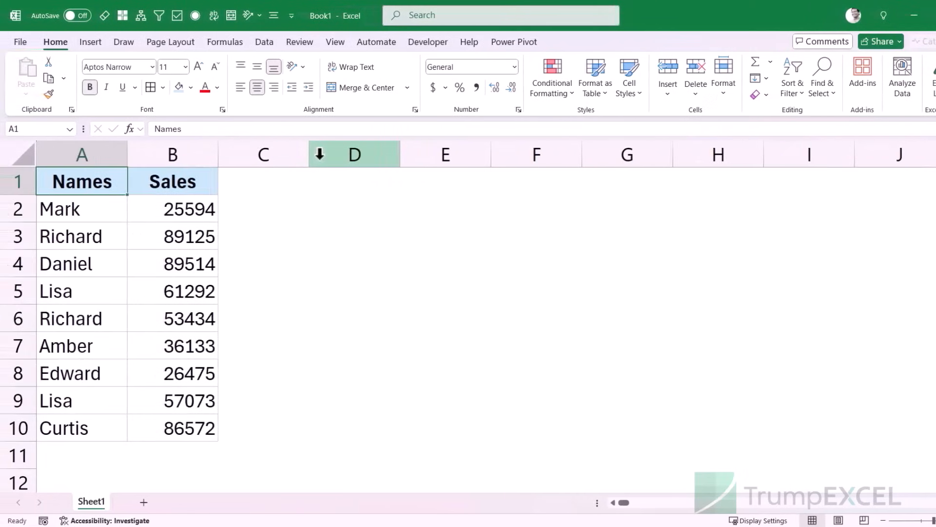
left_click(28, 289)
right_click(28, 289)
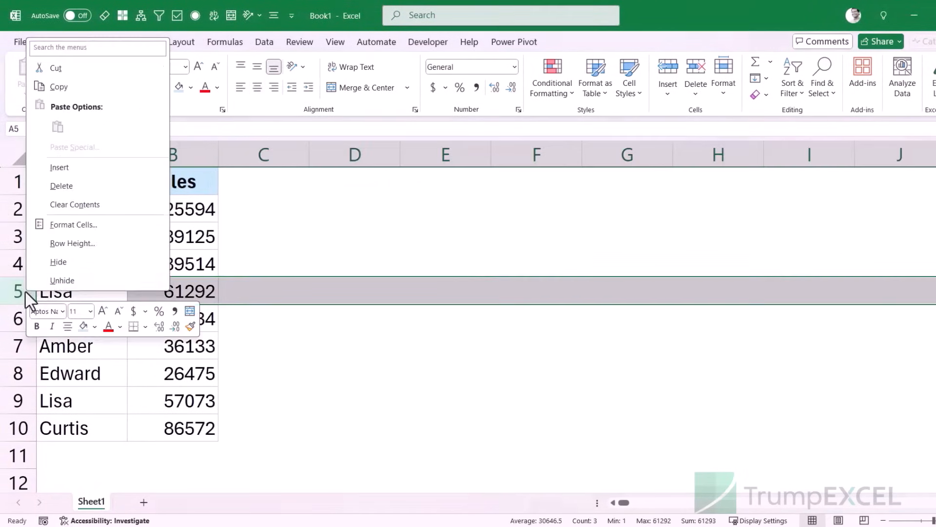
left_click(82, 188)
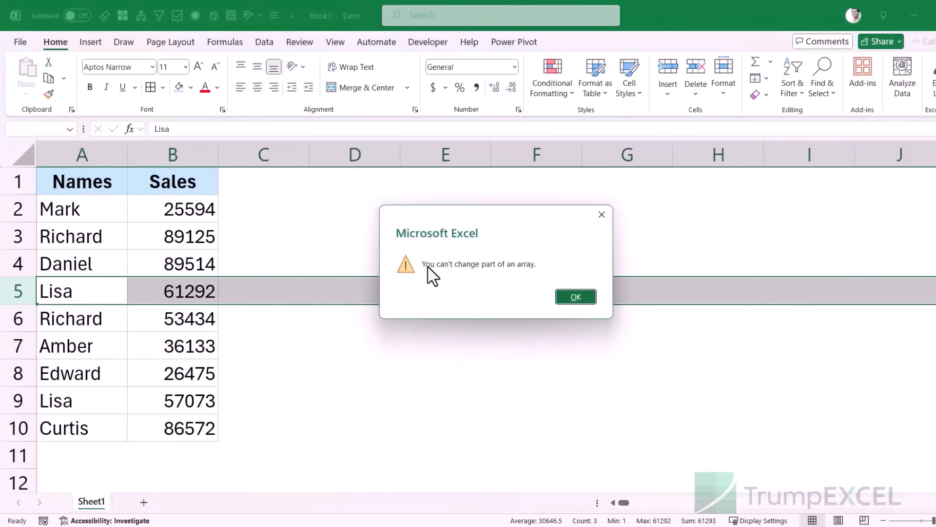
left_click(566, 297)
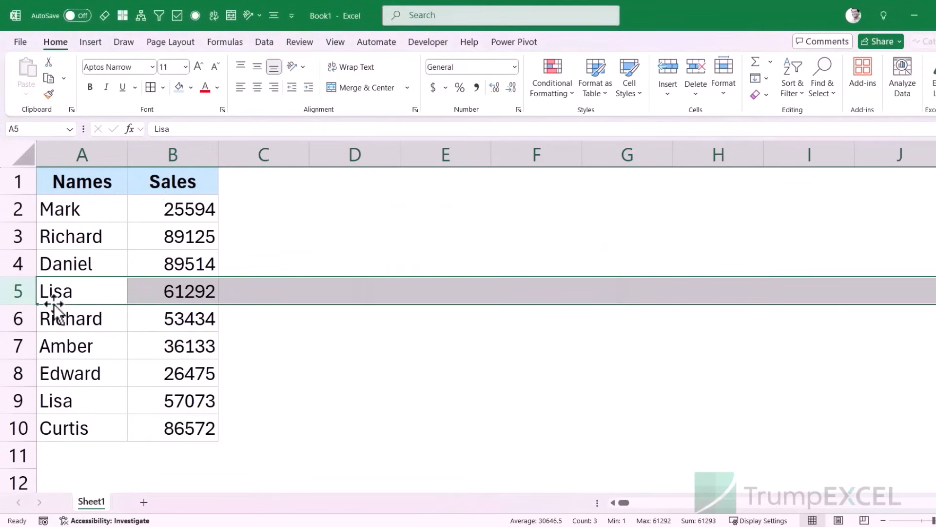
Step: Try to insert a new row above row 5, then return to cell A1
right_click(18, 292)
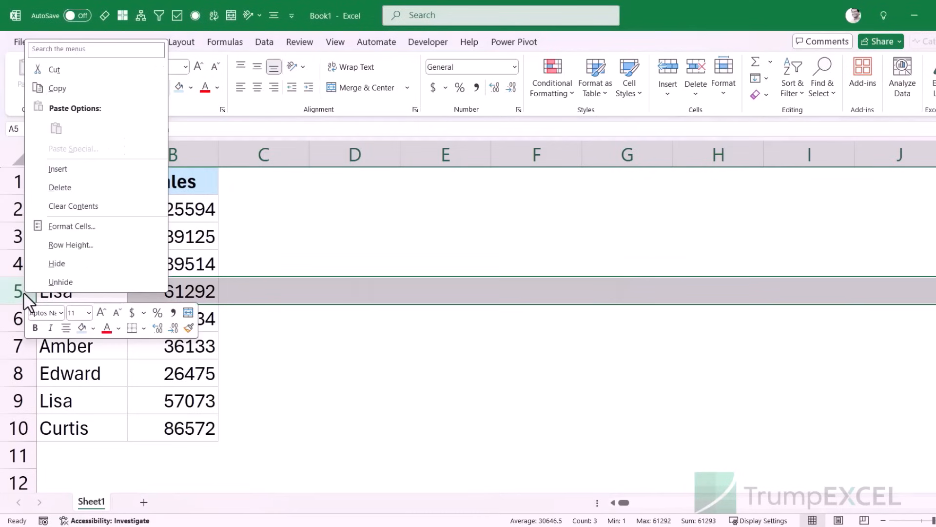
left_click(80, 170)
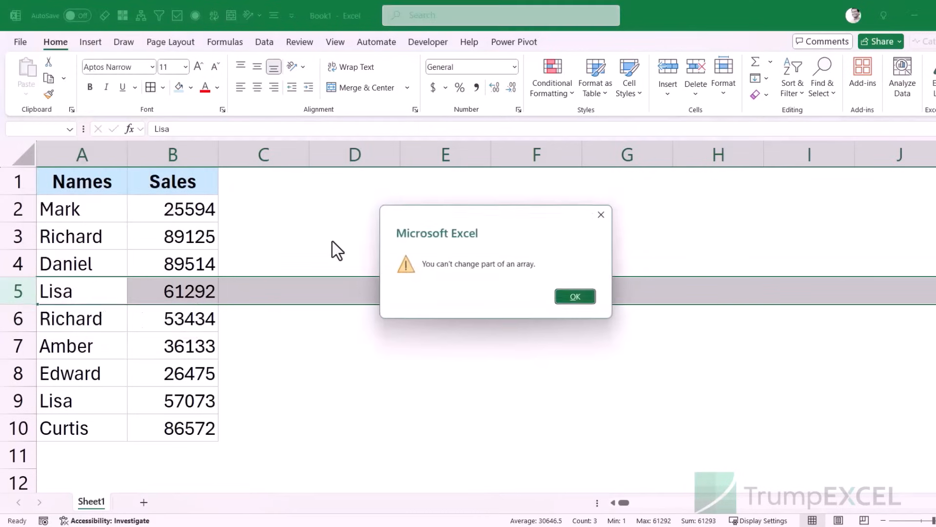
left_click(563, 296)
left_click(86, 184)
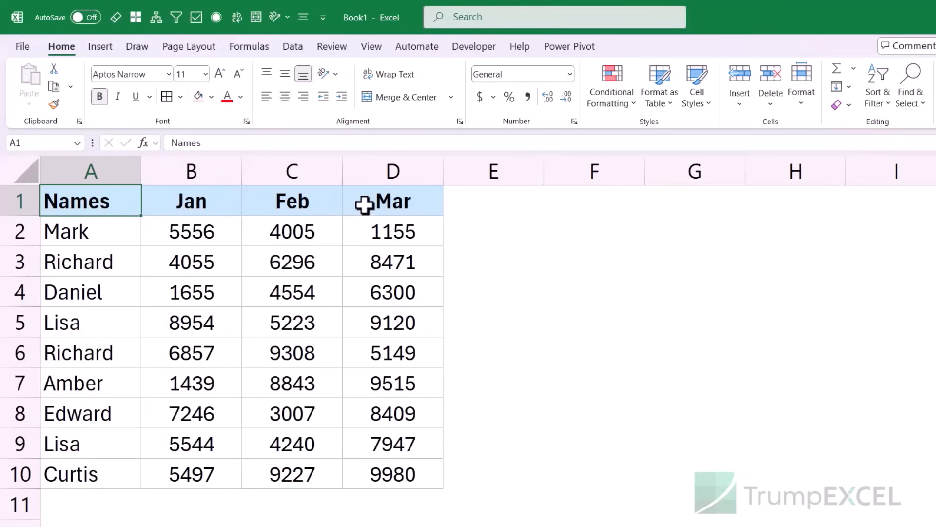
Step: Move the Mar column, D1:D10, between the Names and Jan columns, shifting Jan and Feb over without overwriting them
left_click_drag(365, 203, 368, 334)
left_click_drag(374, 453, 374, 470)
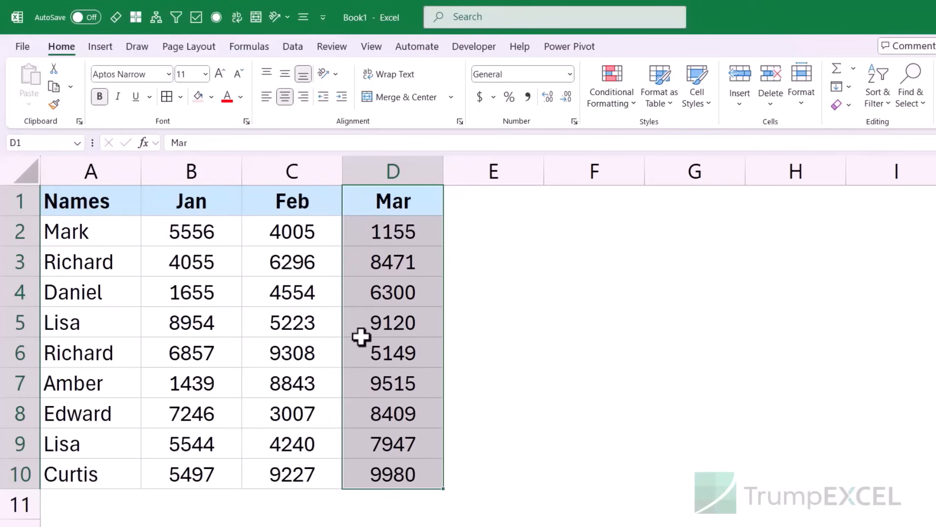
left_click(176, 168)
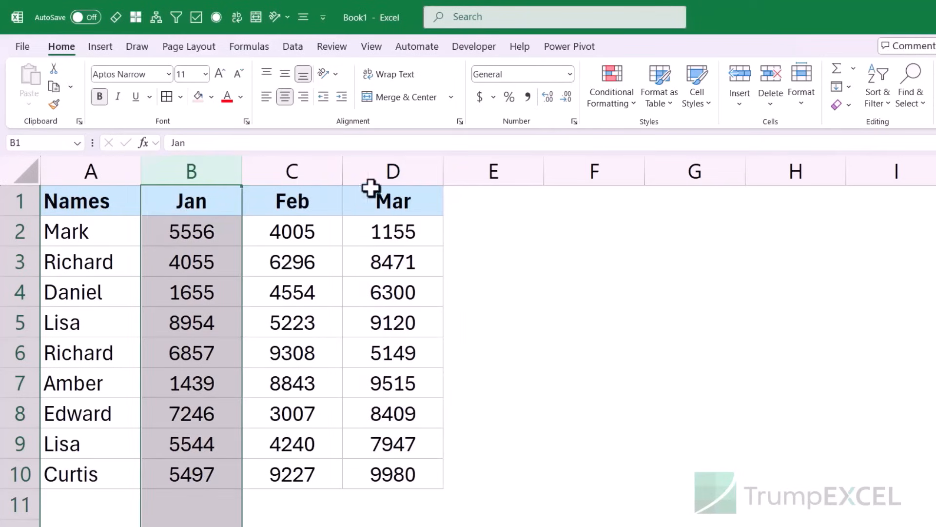
left_click(392, 172)
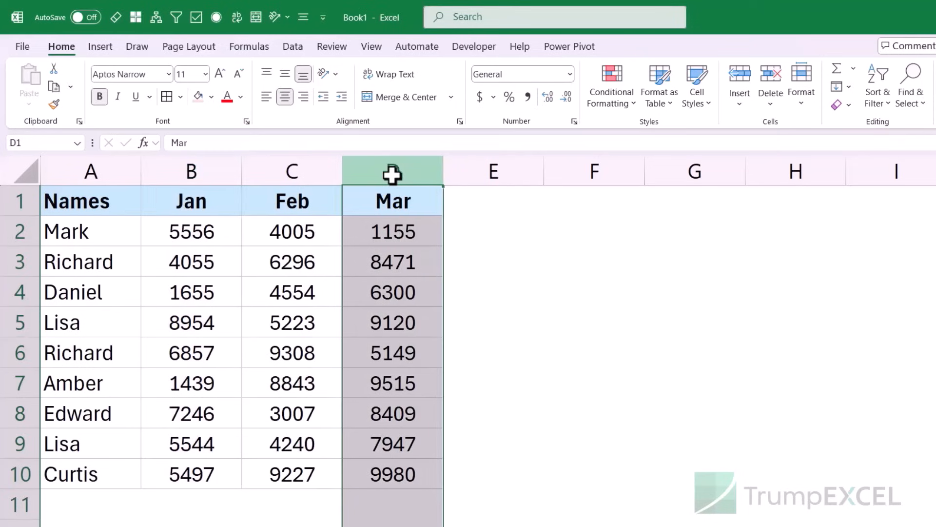
left_click_drag(390, 201, 385, 473)
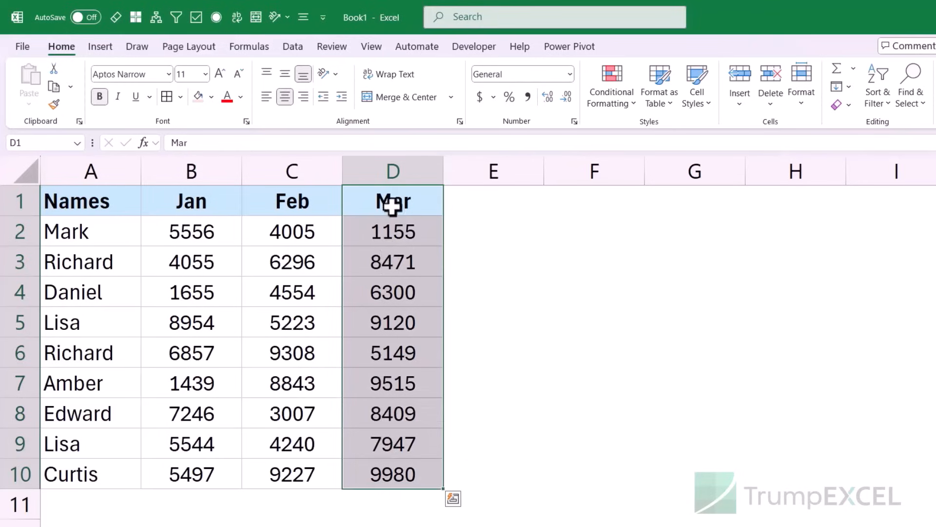
left_click_drag(383, 203, 389, 477)
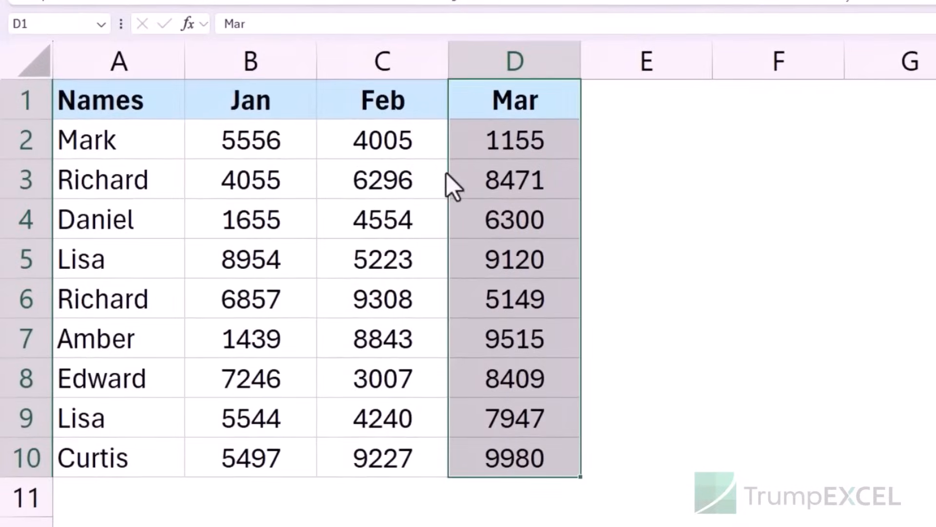
left_click_drag(447, 173, 345, 169)
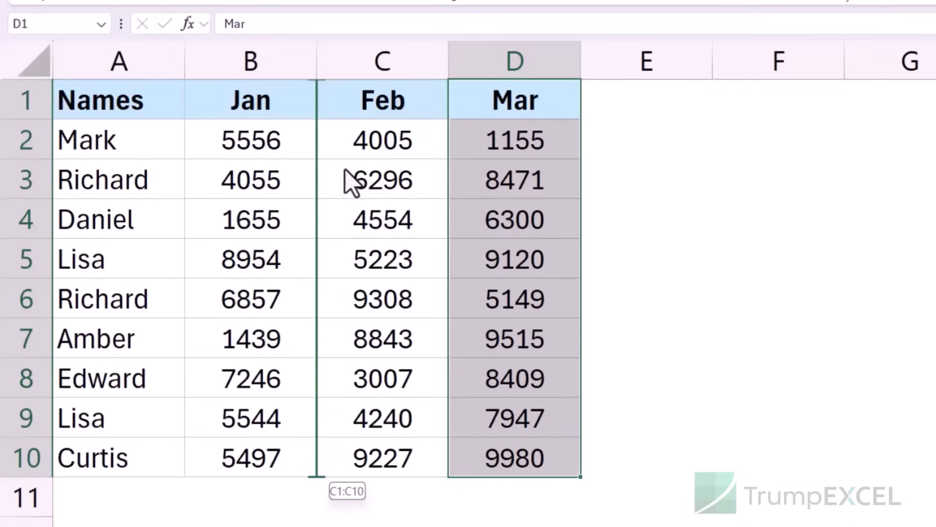
left_click_drag(345, 169, 195, 163)
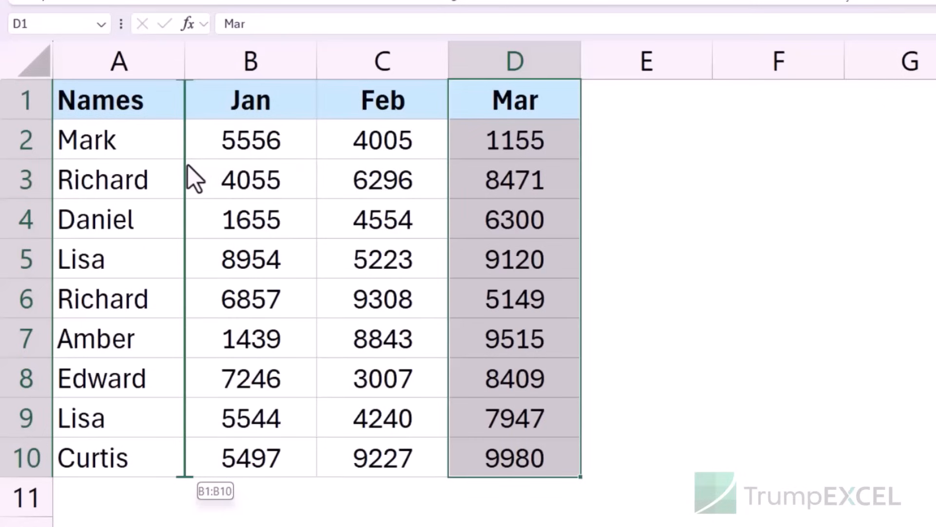
left_click_drag(189, 165, 189, 165)
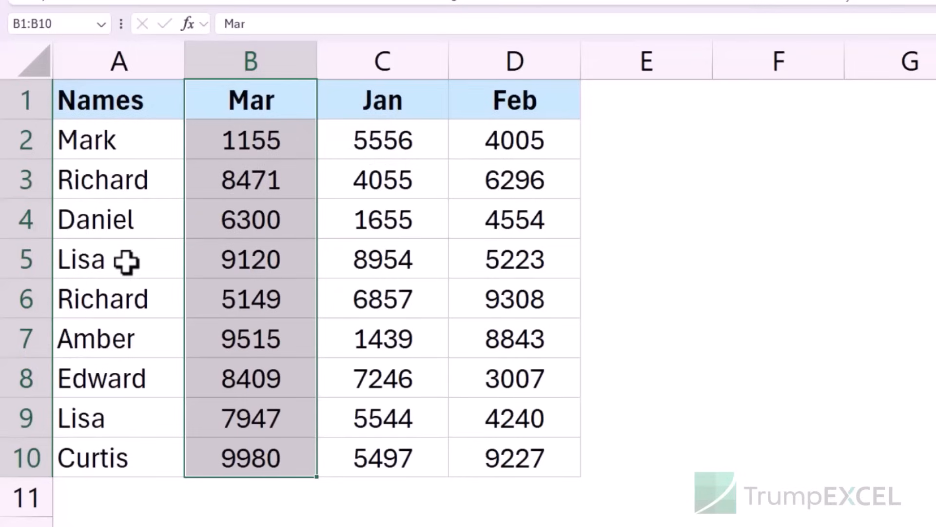
Step: Move the record in A5:D5 directly below the header row, shifting the other records down
left_click_drag(127, 264, 488, 255)
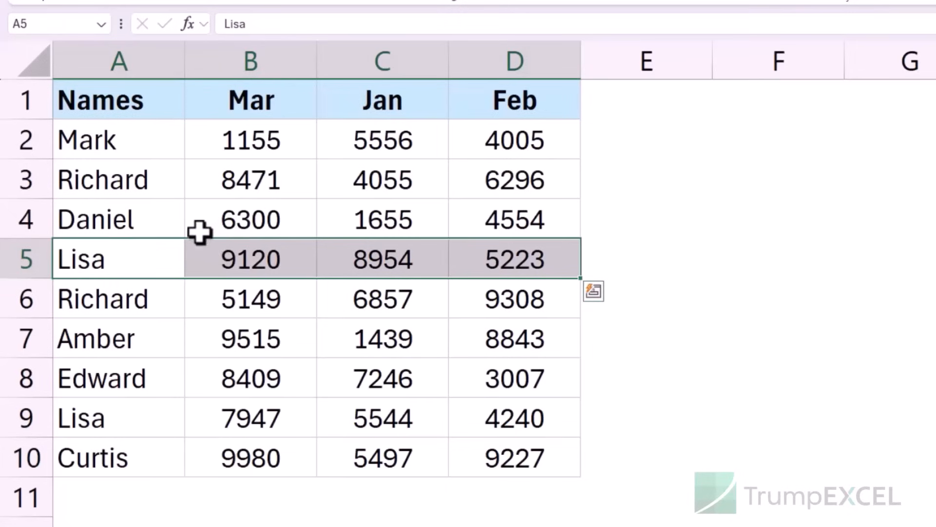
left_click_drag(201, 234, 157, 126)
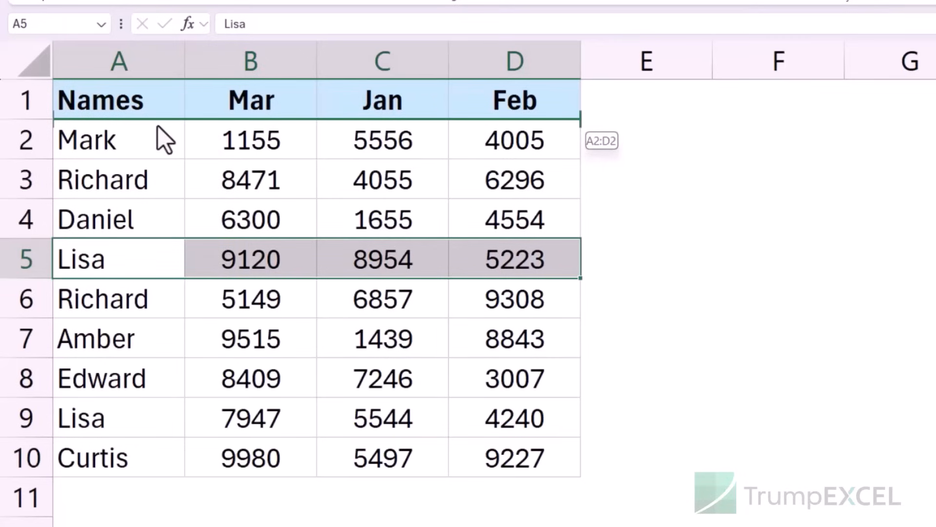
left_click_drag(158, 126, 158, 126)
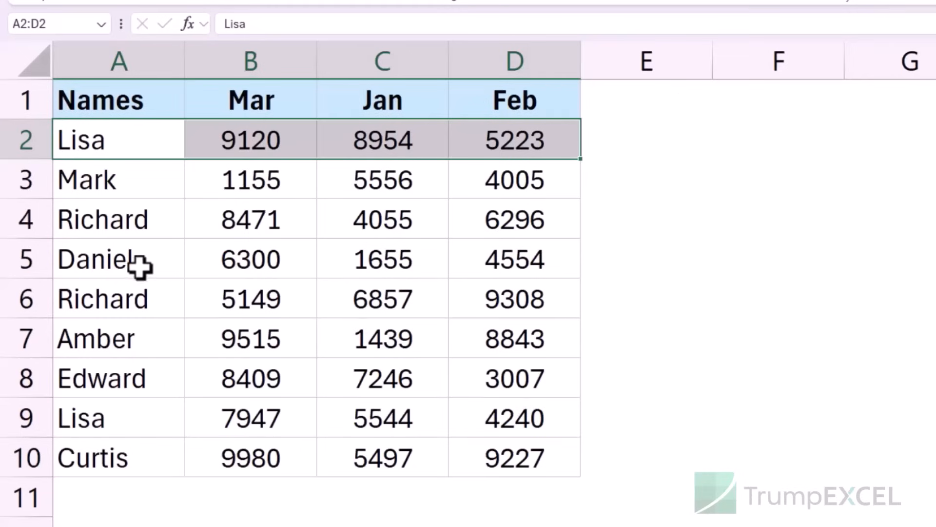
Step: Move another record from A5:D5 to row 2 of the table, inserting it above the existing records
left_click_drag(151, 269, 443, 253)
left_click_drag(379, 241, 377, 124)
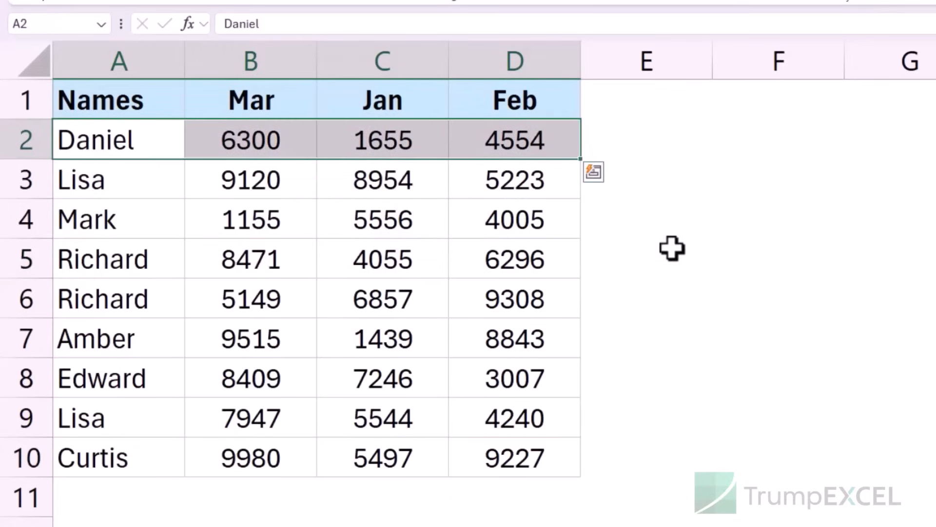
left_click_drag(688, 168, 935, 386)
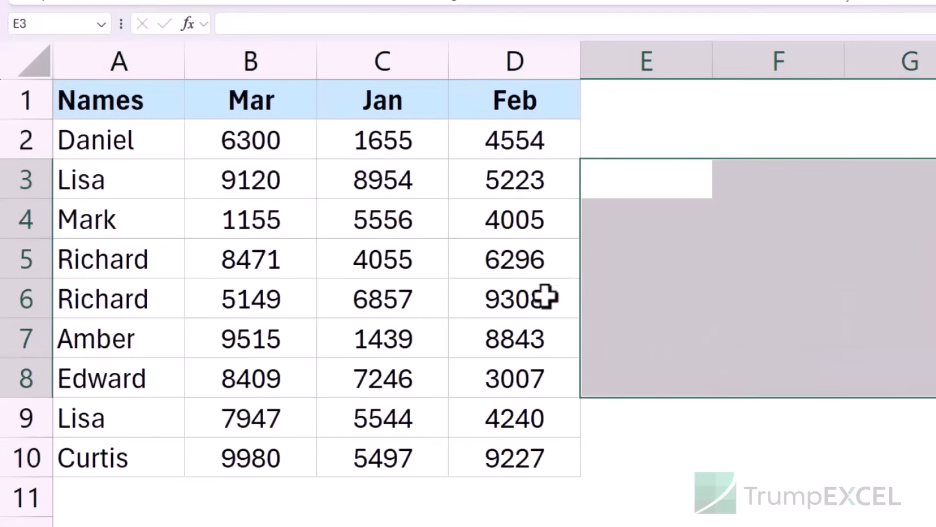
left_click(163, 143)
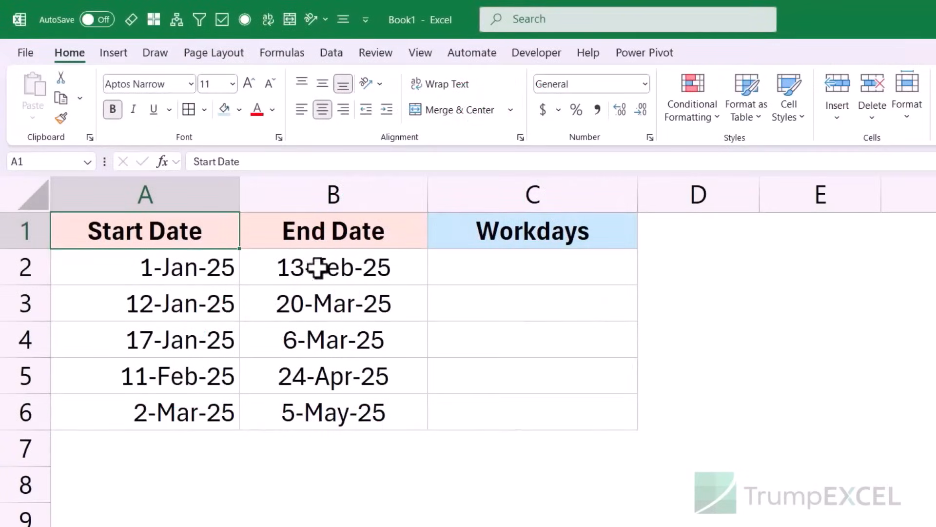
Step: Enter =NETWORKDAYS(A2,B2) in cell C2 to count the workdays between the start and end dates
left_click(473, 270)
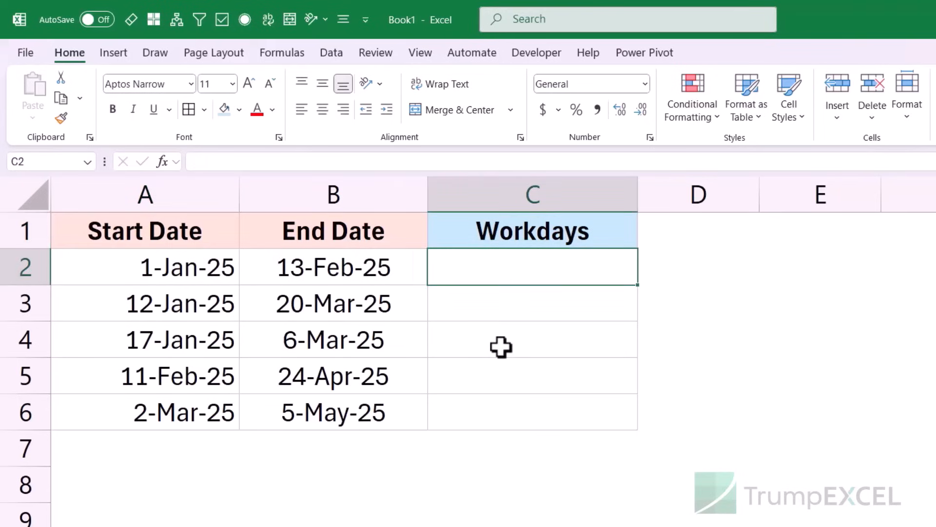
type("=net")
key("Tab")
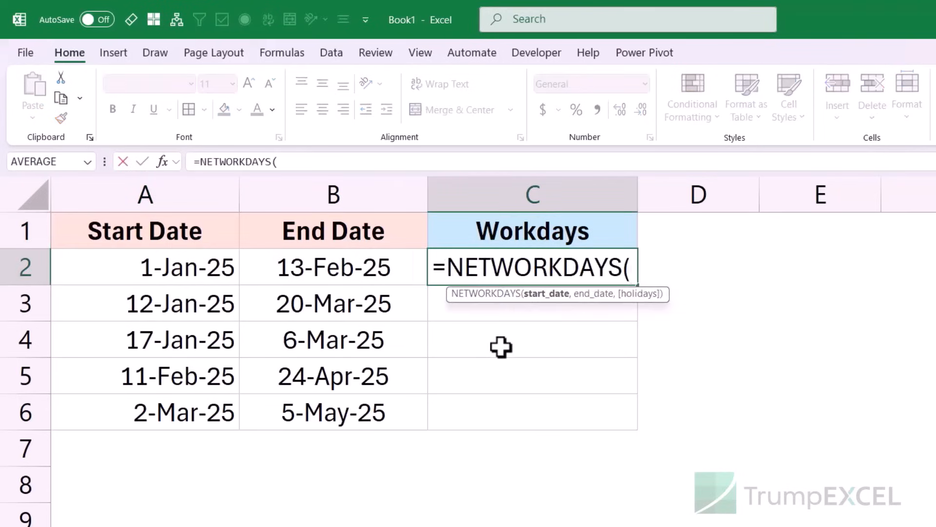
left_click(195, 271)
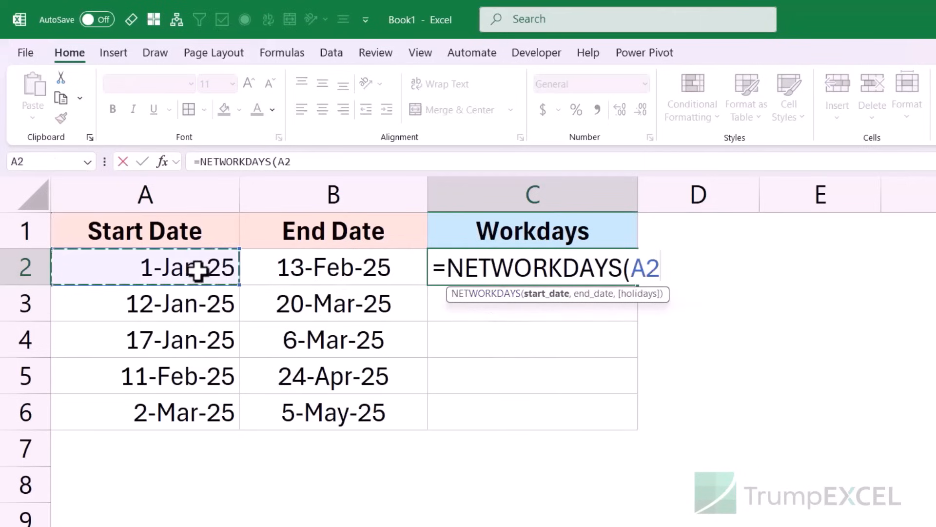
type(",")
left_click(273, 267)
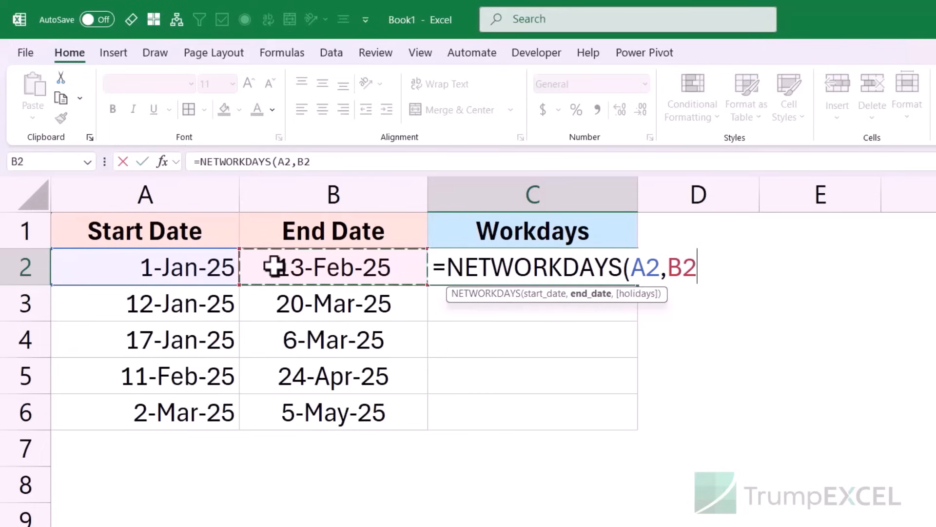
type(")")
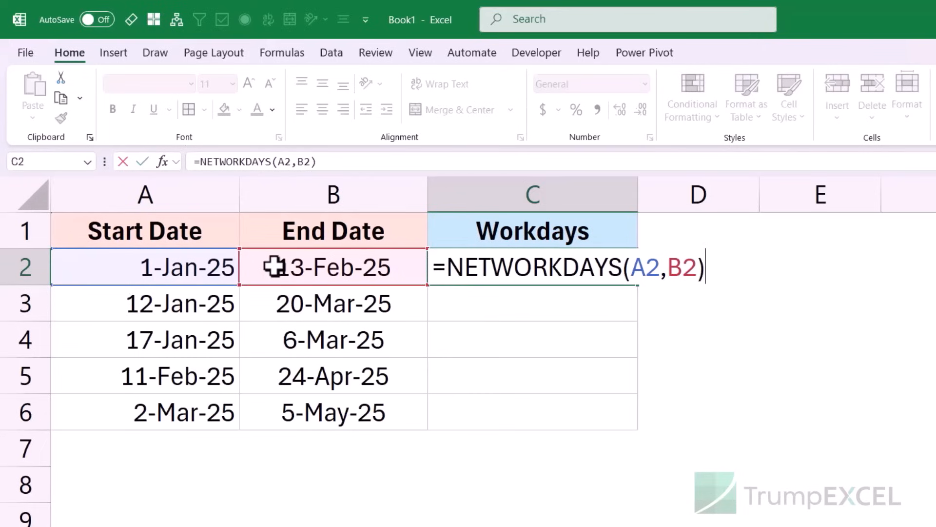
key("Return")
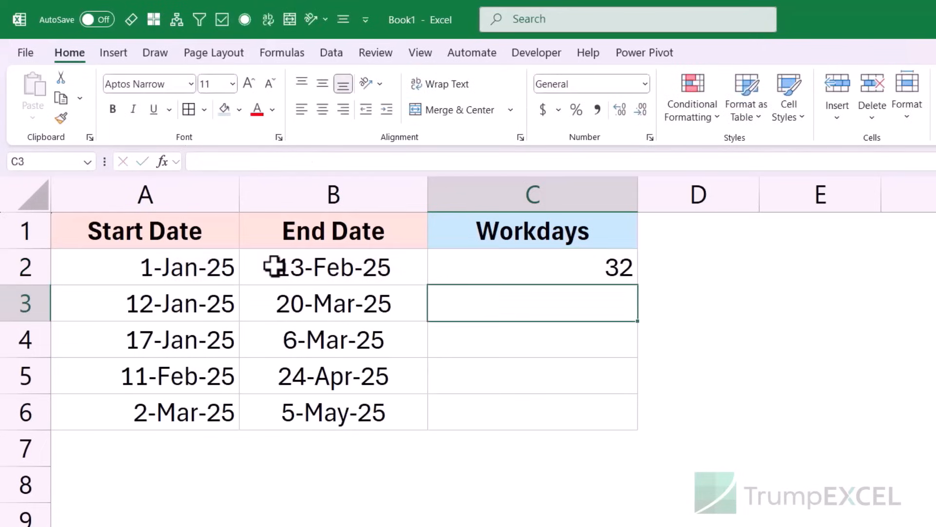
Step: Fill the NETWORKDAYS formula from C2 down to C6, then reselect C2
left_click(487, 259)
left_click_drag(635, 286, 629, 422)
left_click(580, 271)
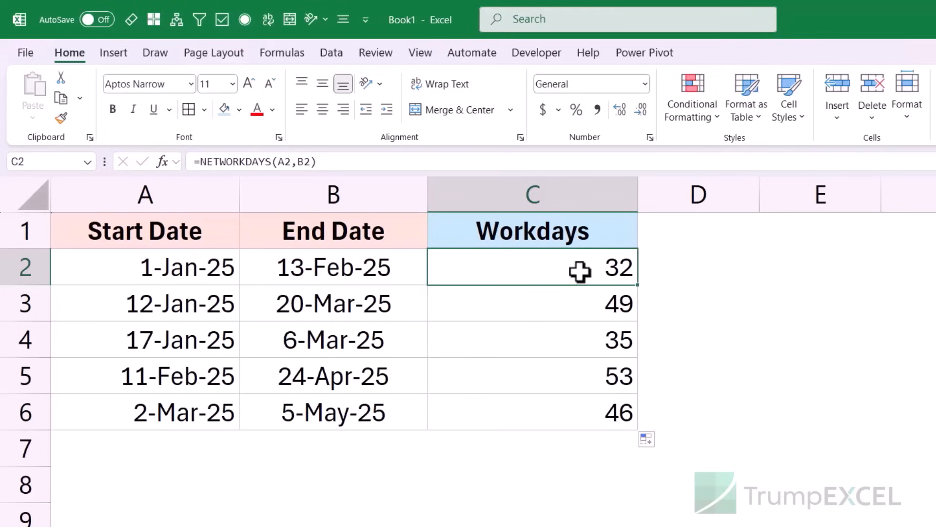
Step: Clear the formulas in the Workdays column from C2 to C6
key("ctrl+shift+Down")
key("Delete")
key("Up")
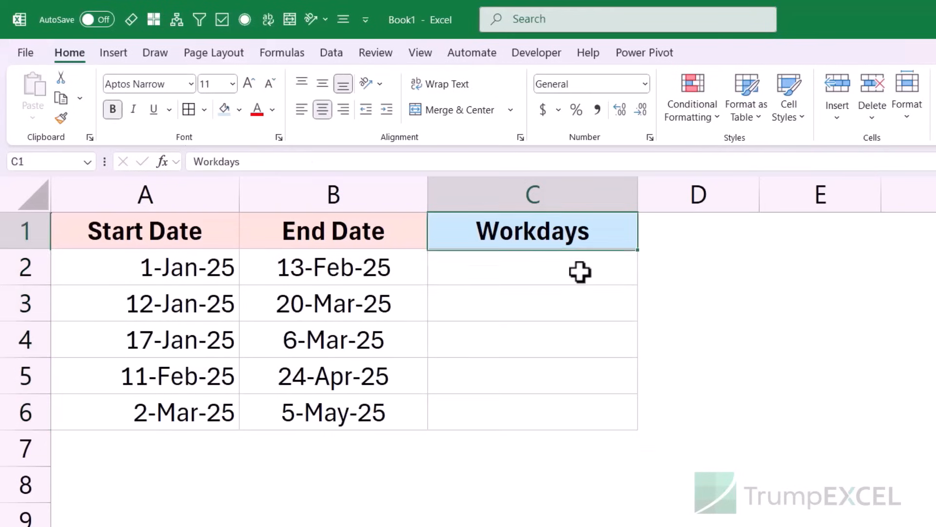
Step: Start a NETWORKDAYS.INTL formula in C2 with A2 as the start date and B2 as the end date
key("Down")
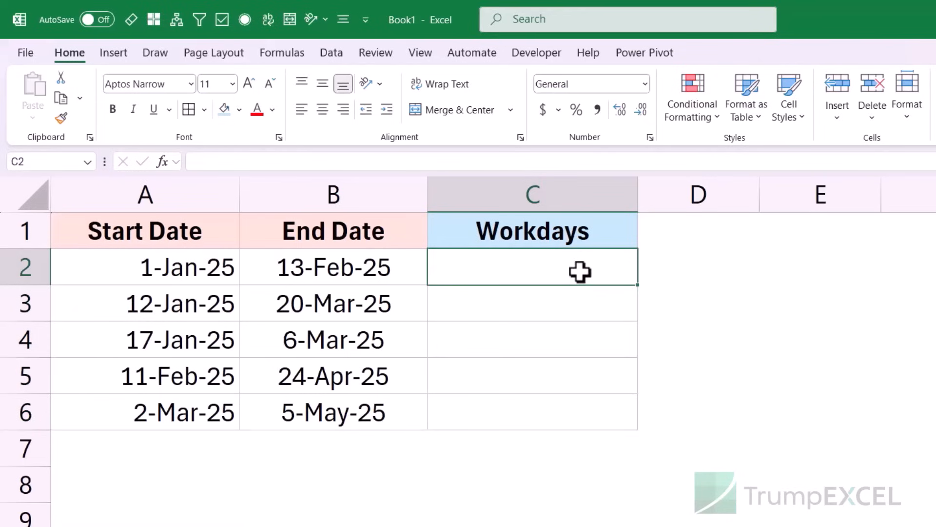
type("=netw")
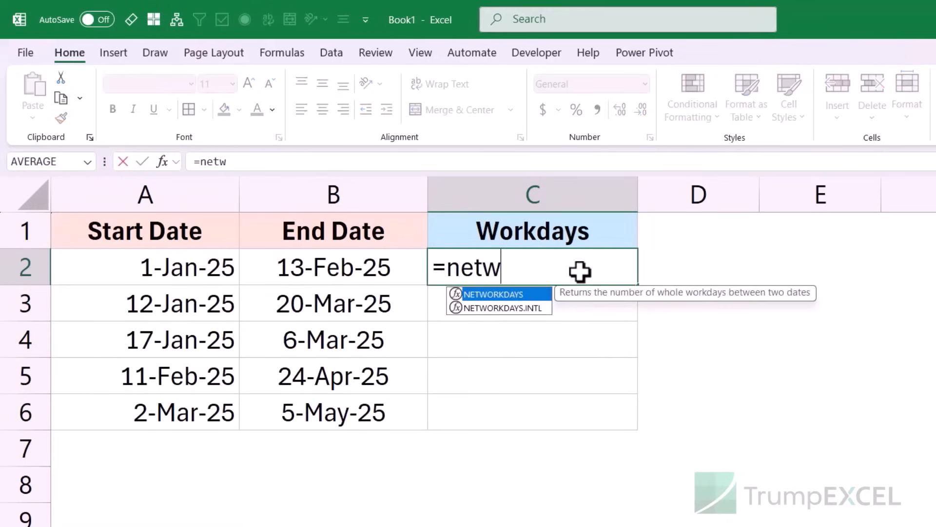
key("Tab")
key("BackSpace")
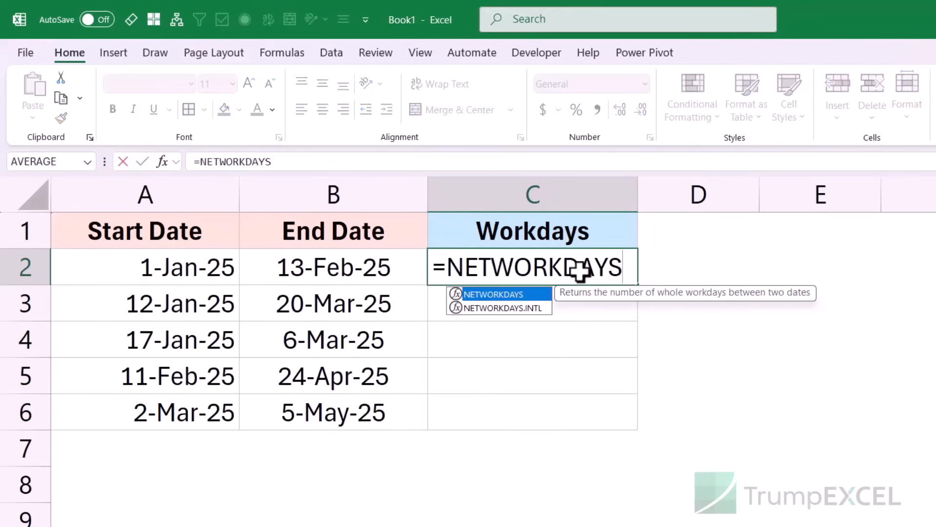
type(".in")
key("Tab")
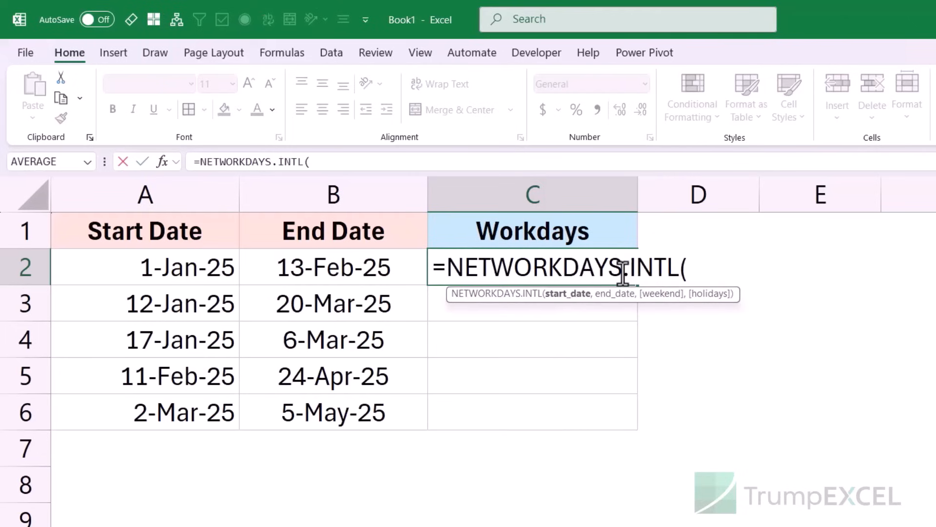
left_click(191, 266)
type(",")
left_click(289, 267)
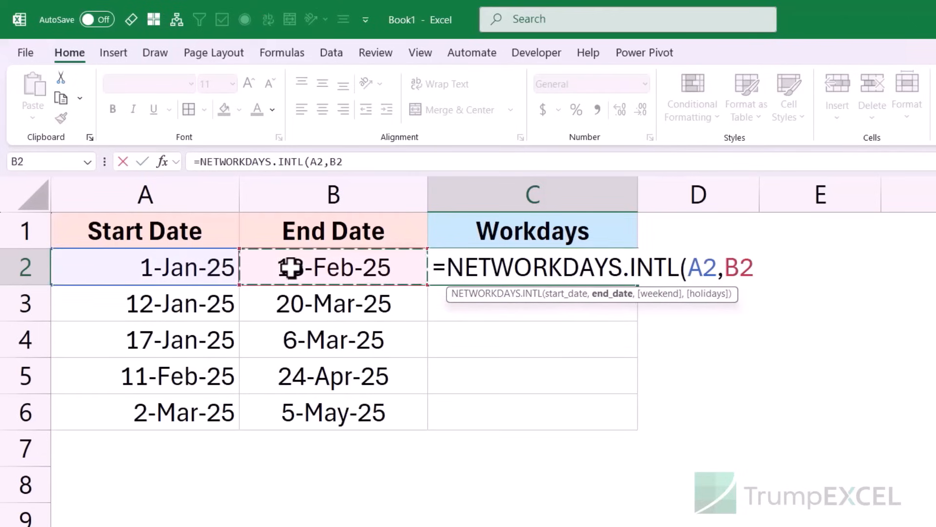
Step: Add weekend option 7 (Friday, Saturday) to the formula and complete it as =NETWORKDAYS.INTL(A2,B2,7), keeping C2 selected
type(",")
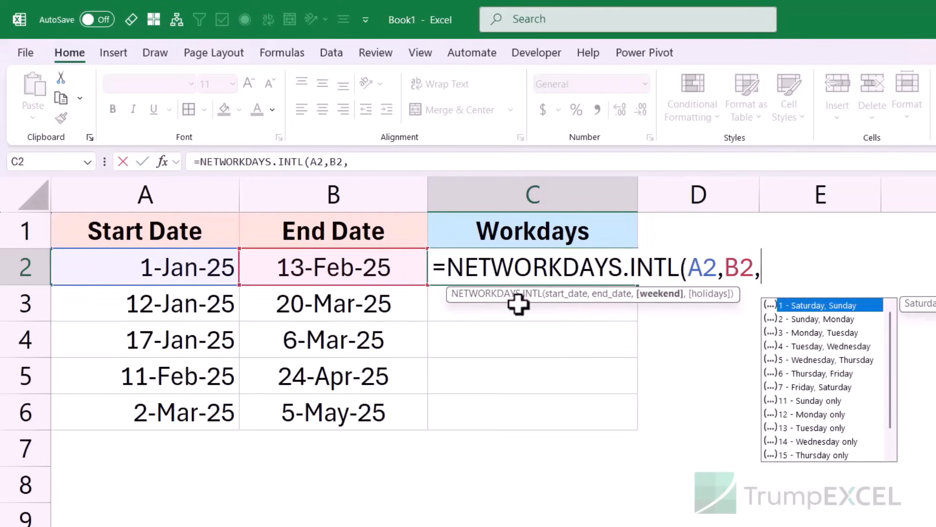
left_click(812, 386)
double_click(811, 385)
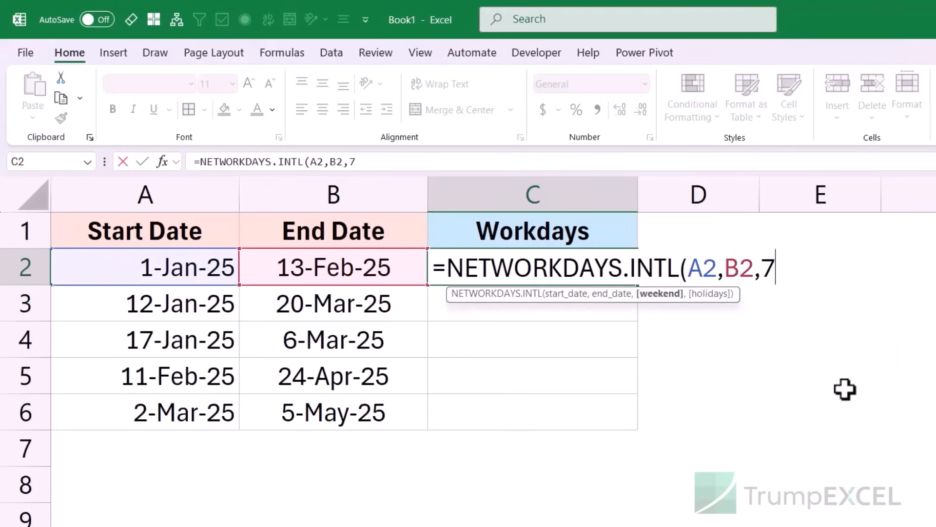
type(")")
key("ctrl+Return")
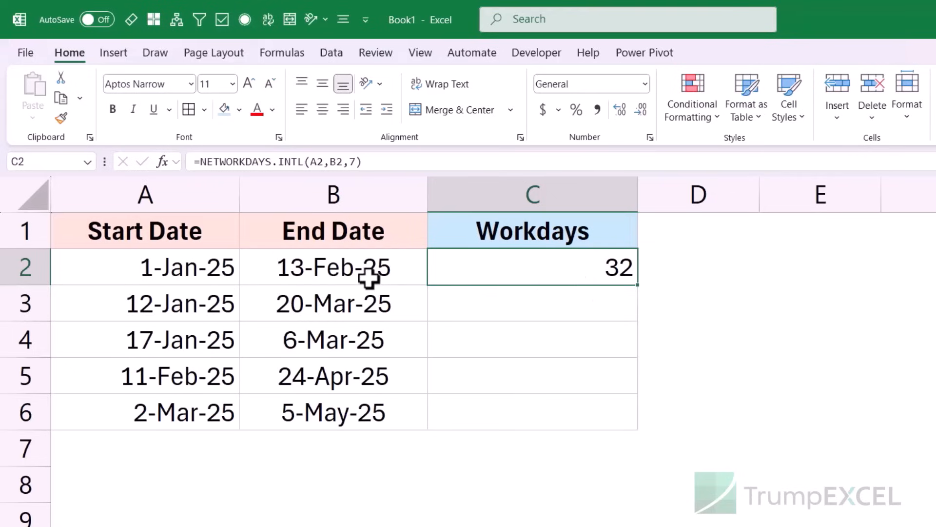
Step: Change the weekend argument in C2 to 11 (Sunday only) and fill the formula down to C6
double_click(478, 266)
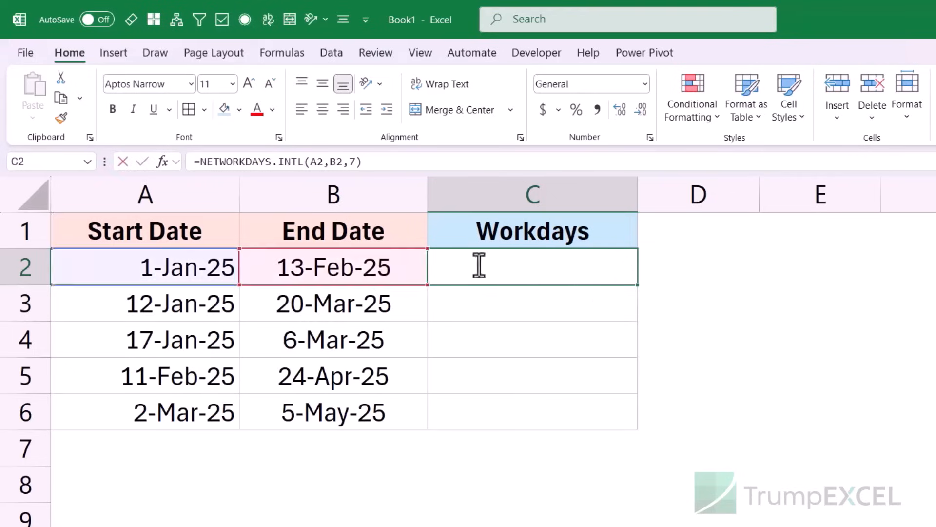
left_click(771, 263)
key("BackSpace")
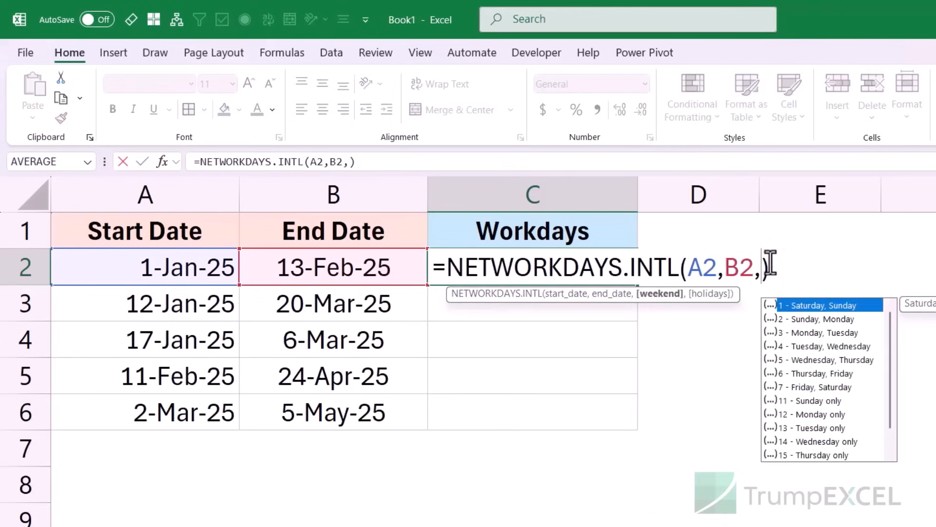
double_click(810, 400)
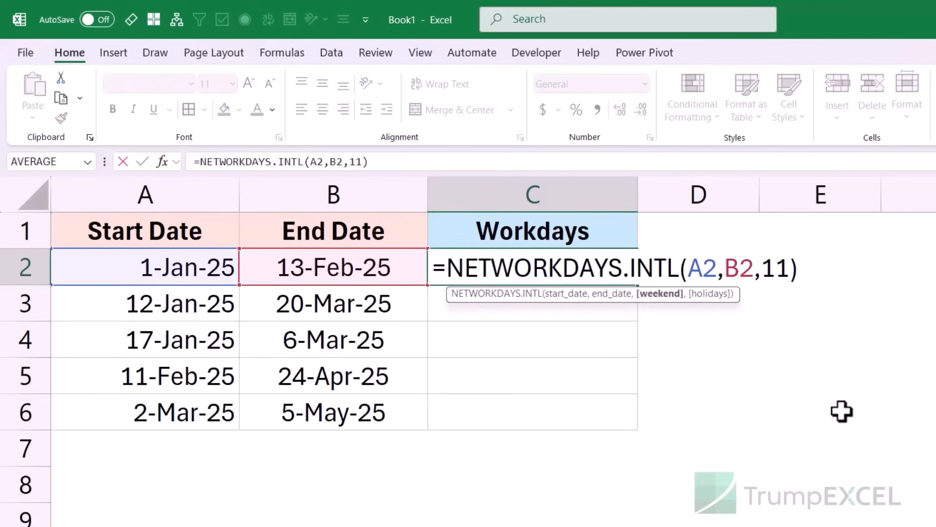
key("Return")
key("Up")
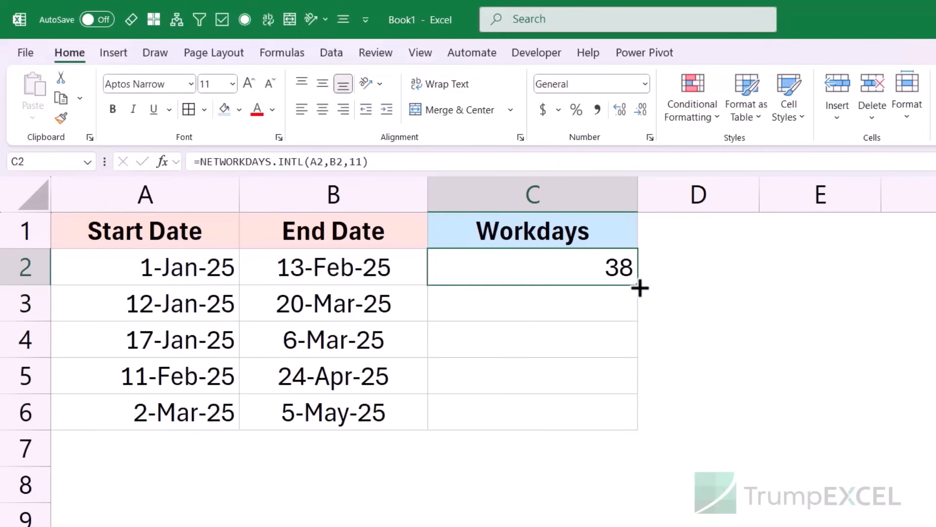
left_click_drag(637, 284, 633, 397)
left_click(603, 269)
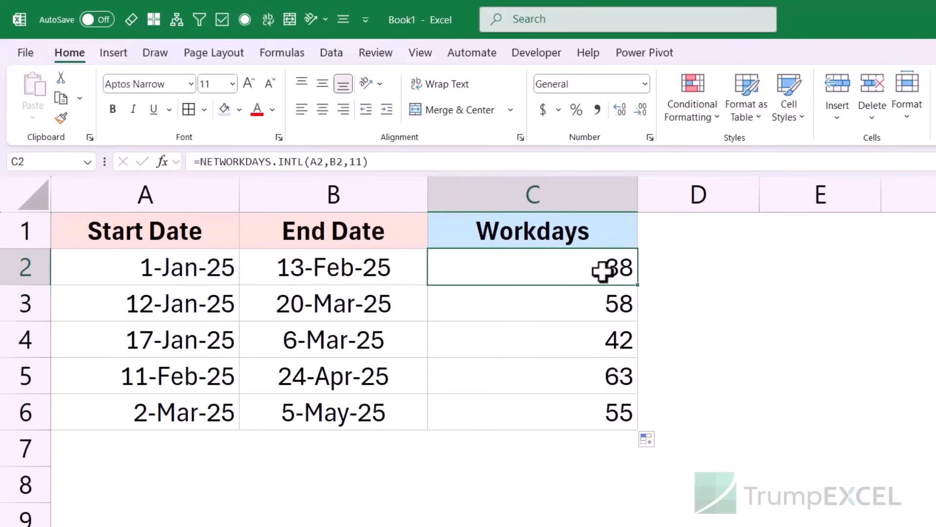
Step: Undo the NETWORKDAYS.INTL formulas in C2 to C6 and select only C2
key("ctrl+z")
key("ctrl+z")
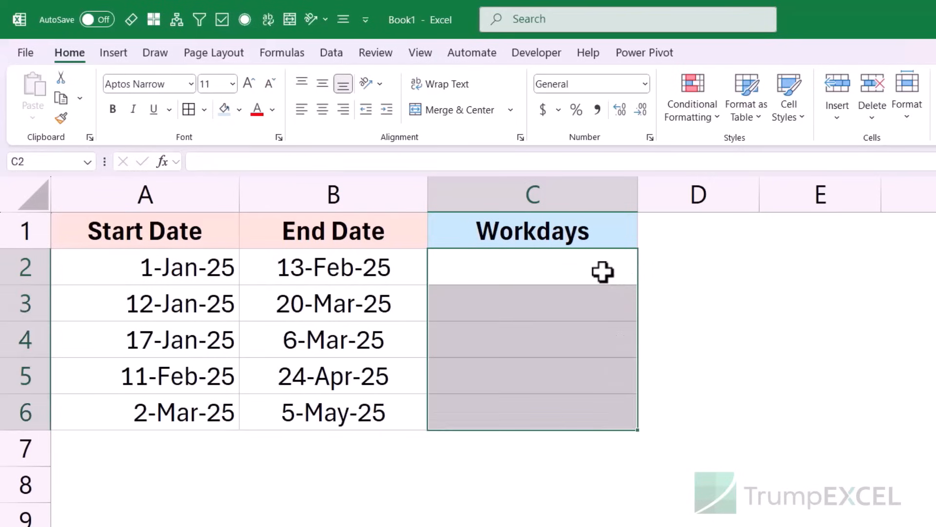
key("Up")
key("Down")
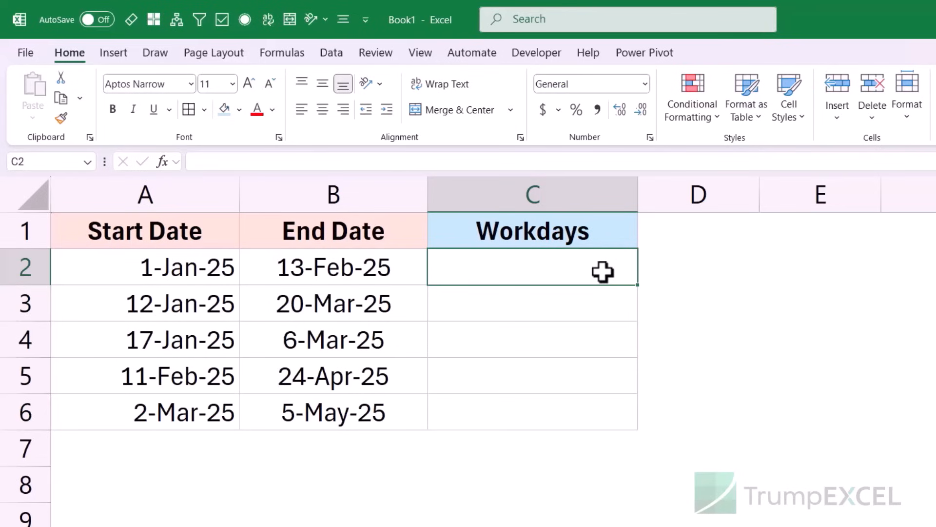
Step: Start a new NETWORKDAYS.INTL formula in C2 using A2 as the start date and B2 as the end date
type("=net")
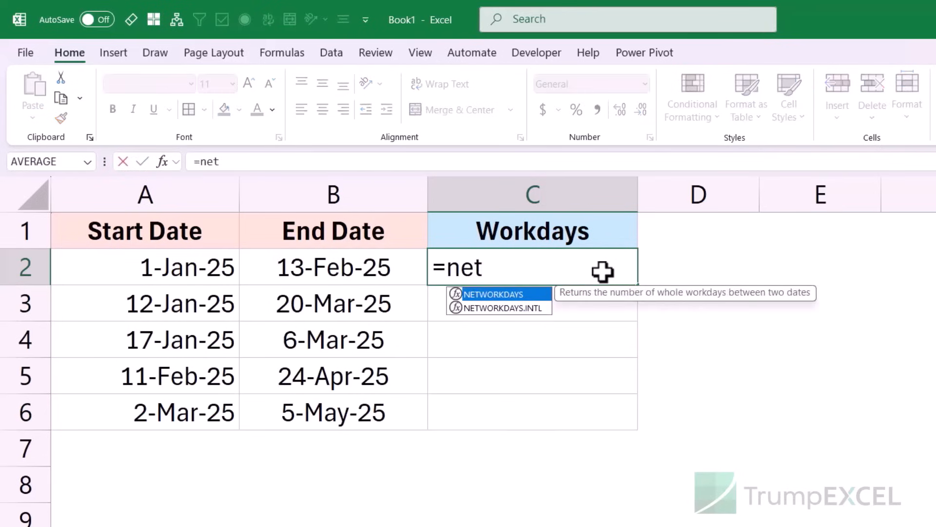
key("Down")
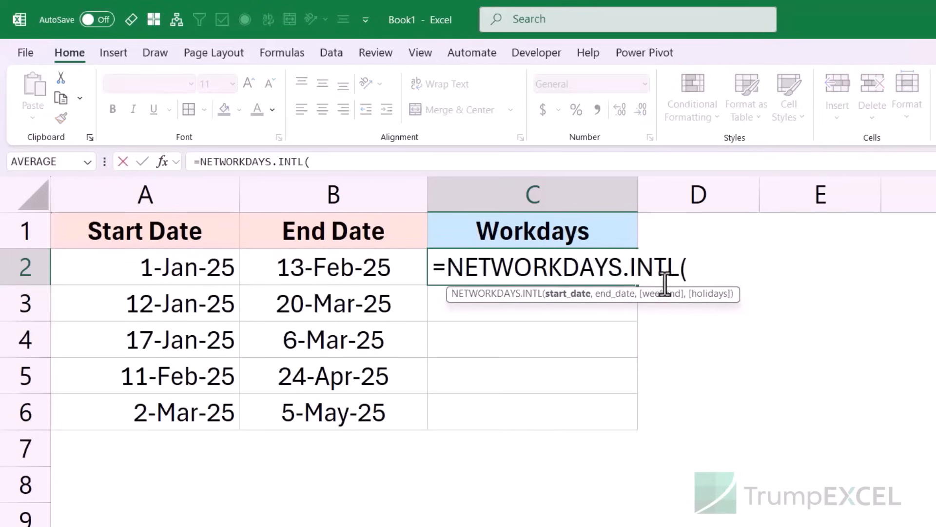
left_click(197, 265)
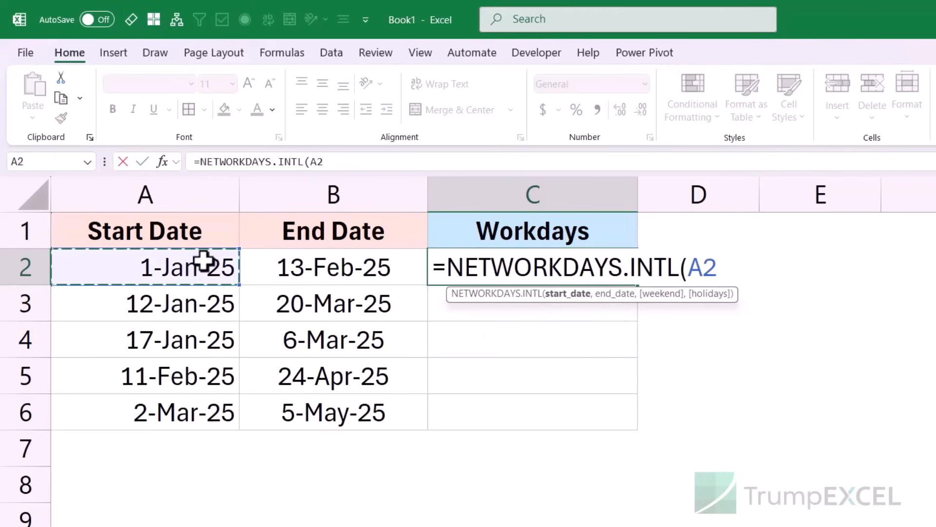
type(",")
left_click(281, 268)
type(",")
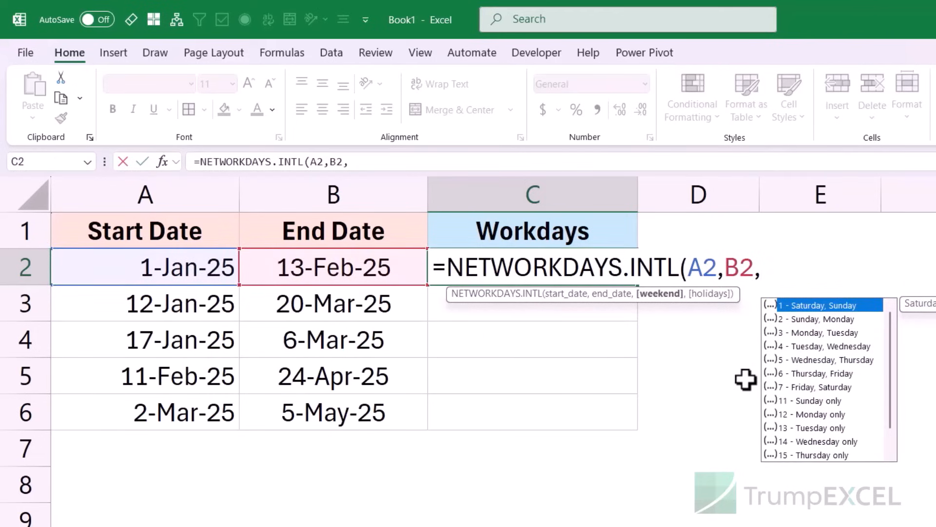
Step: Enter the text string "1111111" as the weekend argument and complete the formula in C2
type("\"\"")
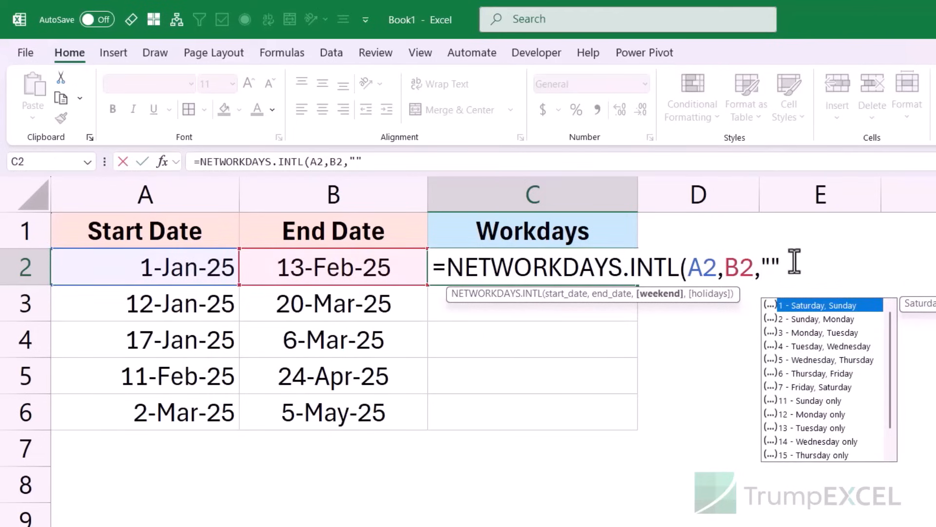
left_click(771, 267)
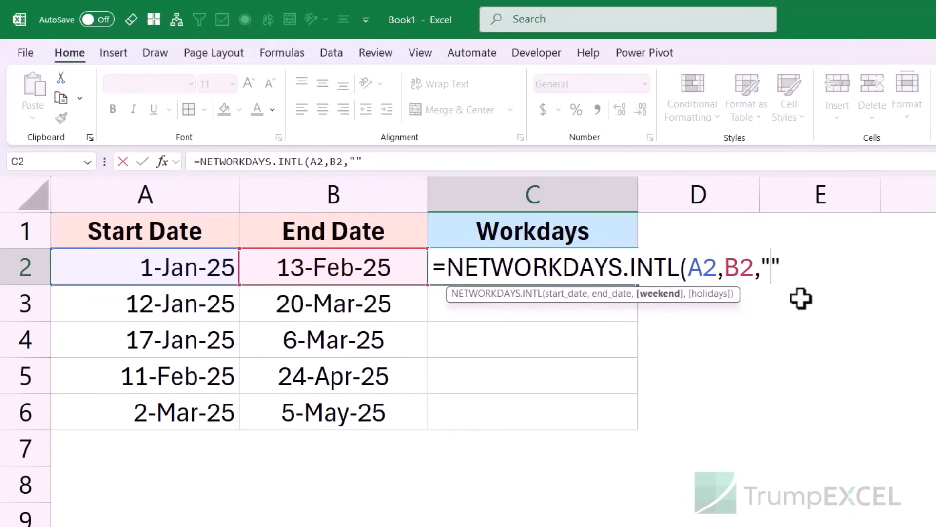
type("111111")
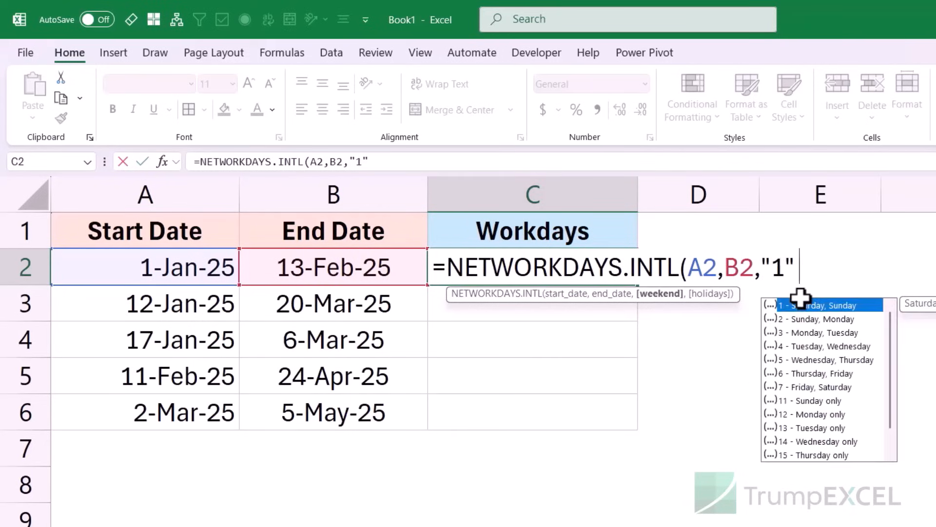
type("1")
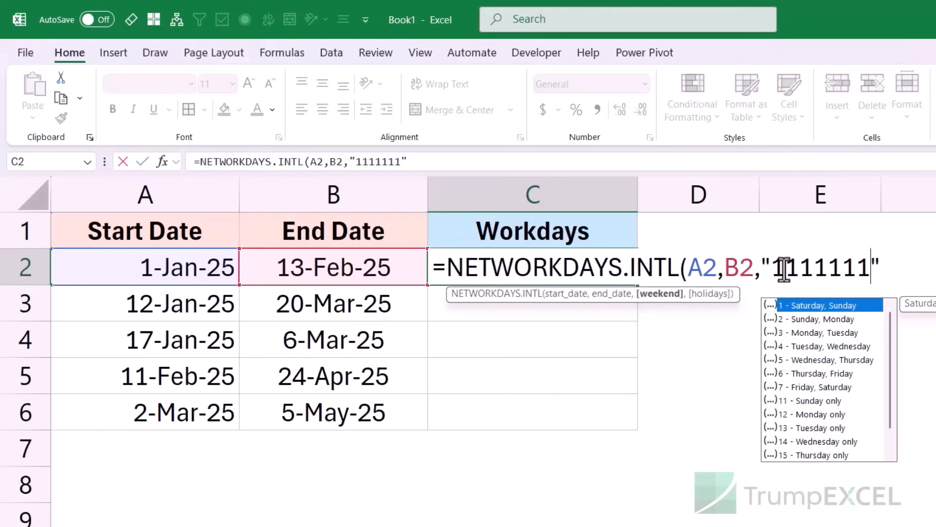
key("Return")
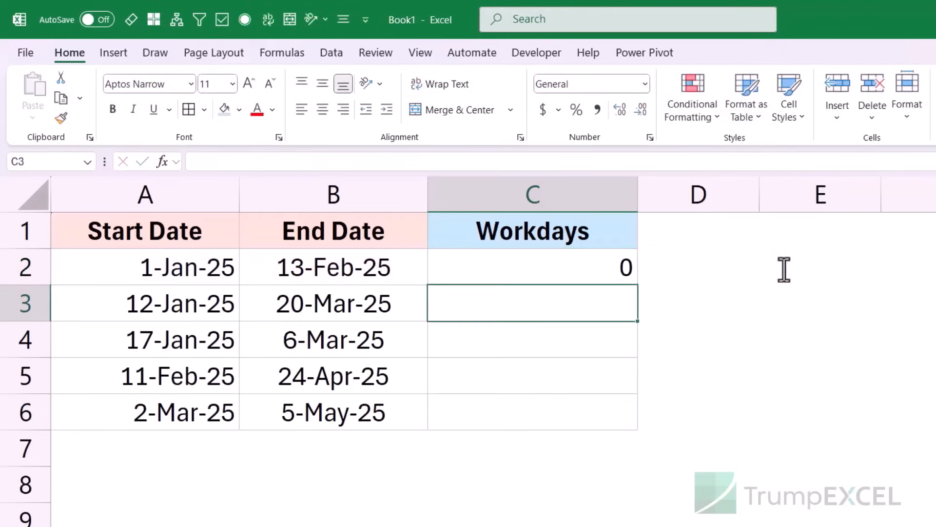
Step: Change the weekend string in C2 to "1010111" so Tuesday and Thursday count as workdays, keeping C2 selected
left_click(587, 268)
key("F2")
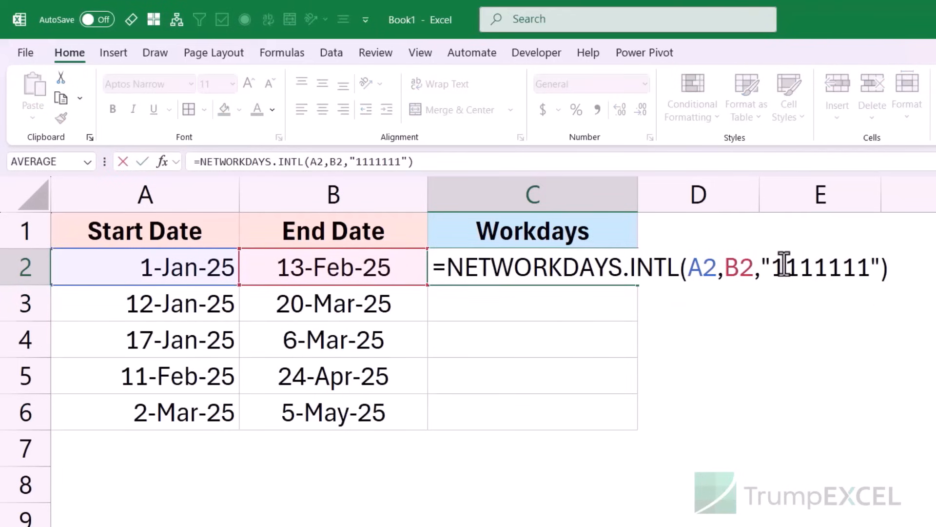
left_click_drag(785, 267, 799, 267)
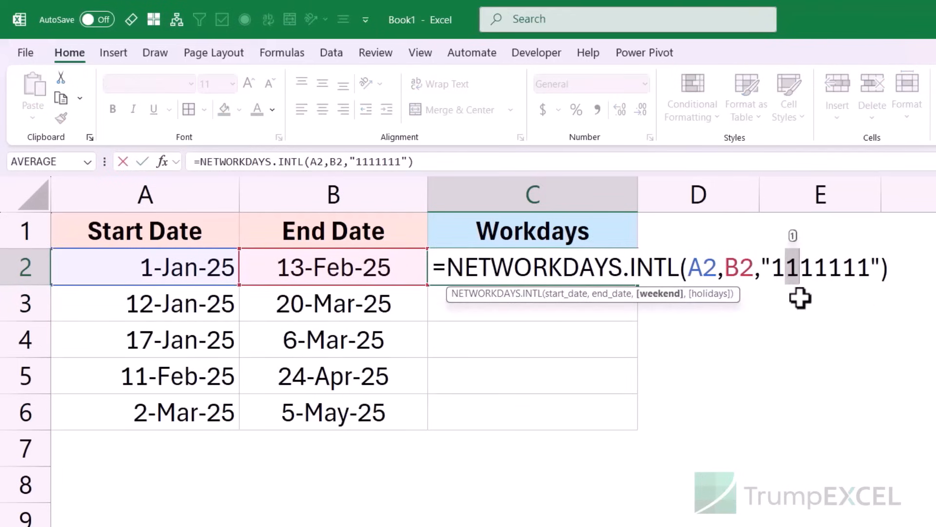
type("0")
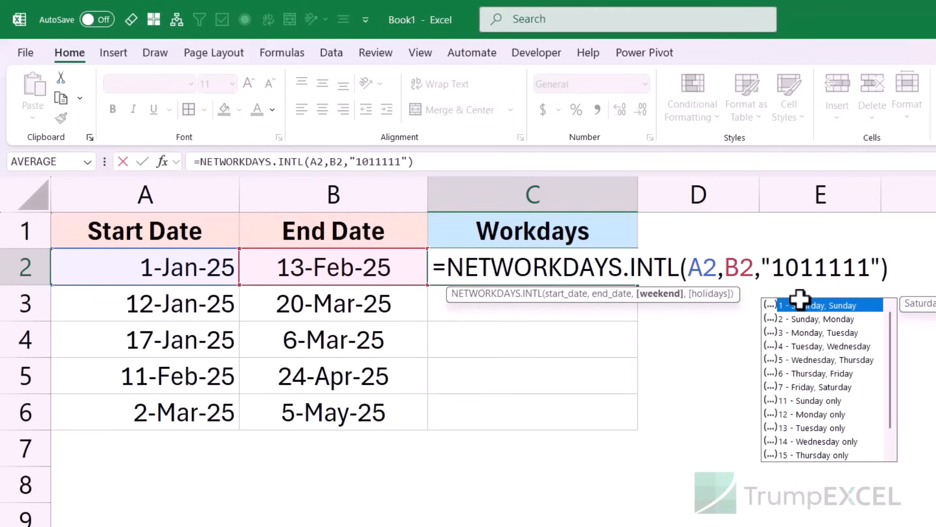
left_click_drag(813, 267, 826, 288)
type("0")
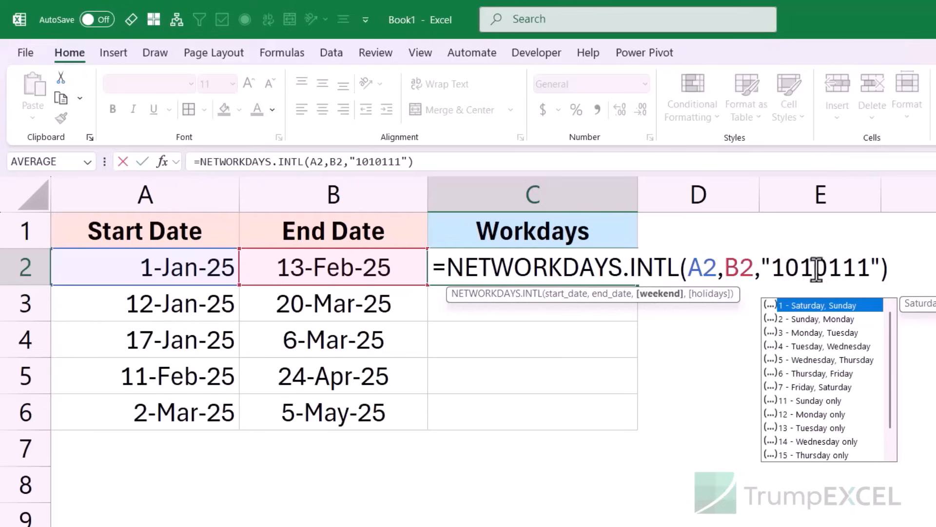
key("Return")
key("Up")
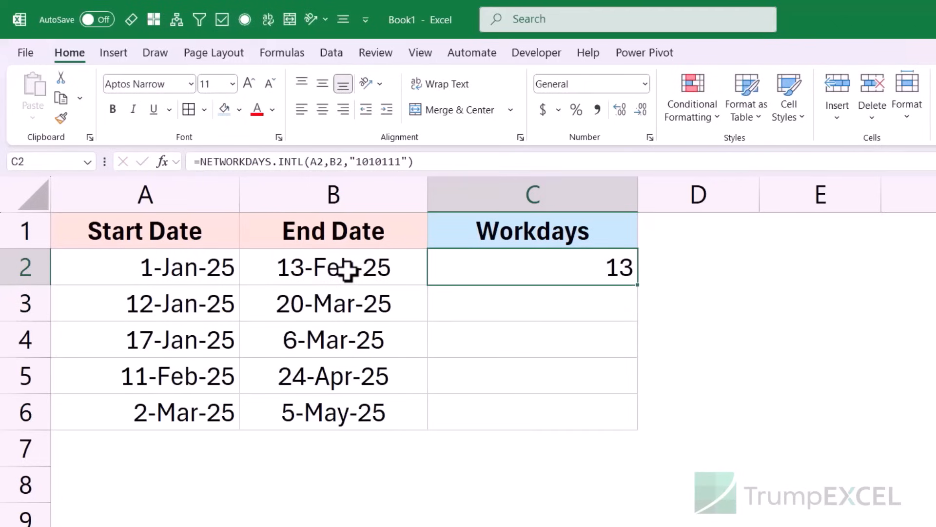
Step: Change the weekend string in C2 to "0111111" to count only Mondays, and fill the formula down to C6
key("F2")
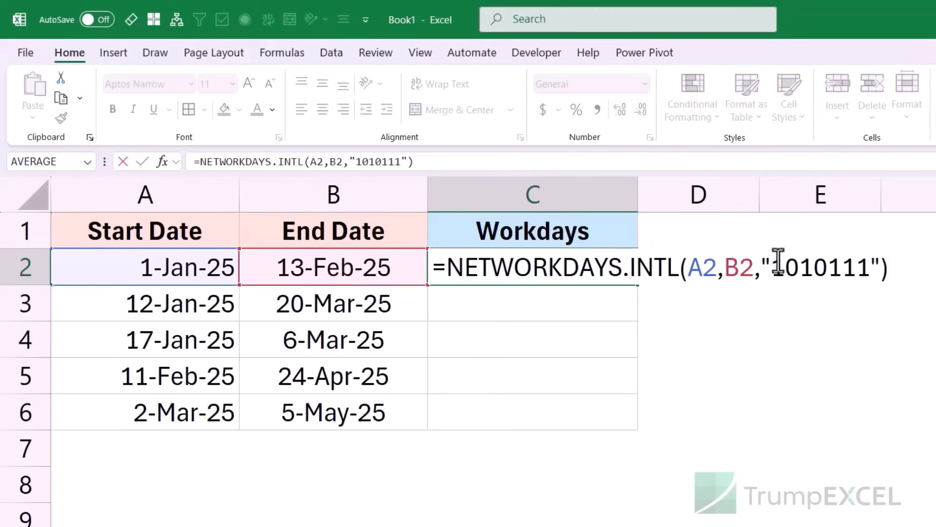
left_click_drag(775, 263, 869, 264)
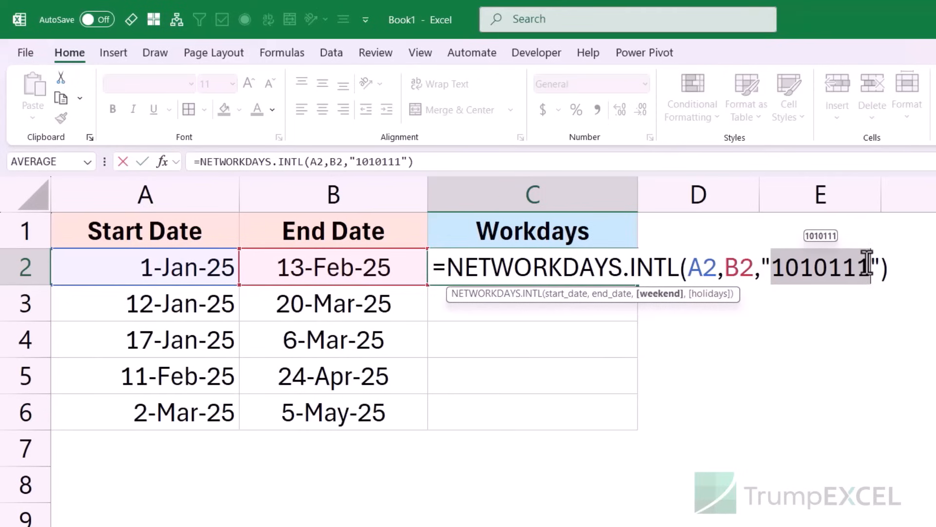
type("111111")
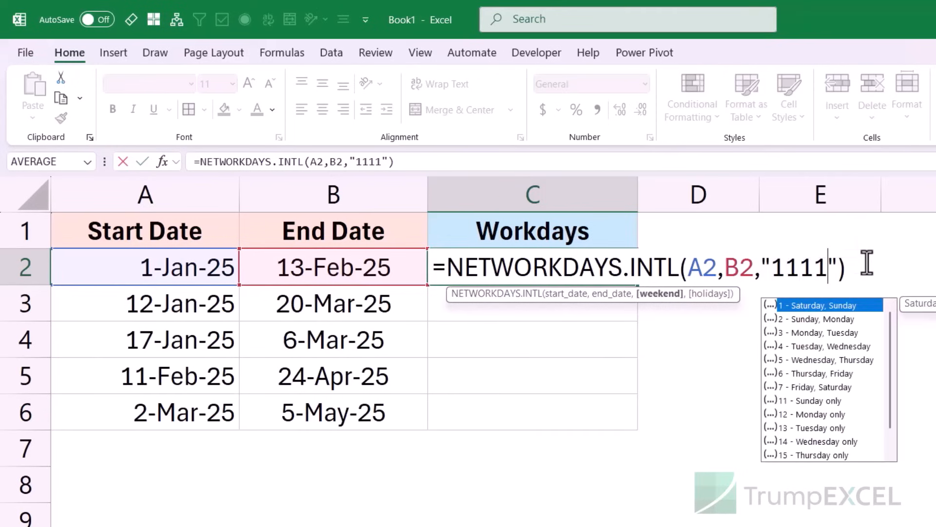
type("1")
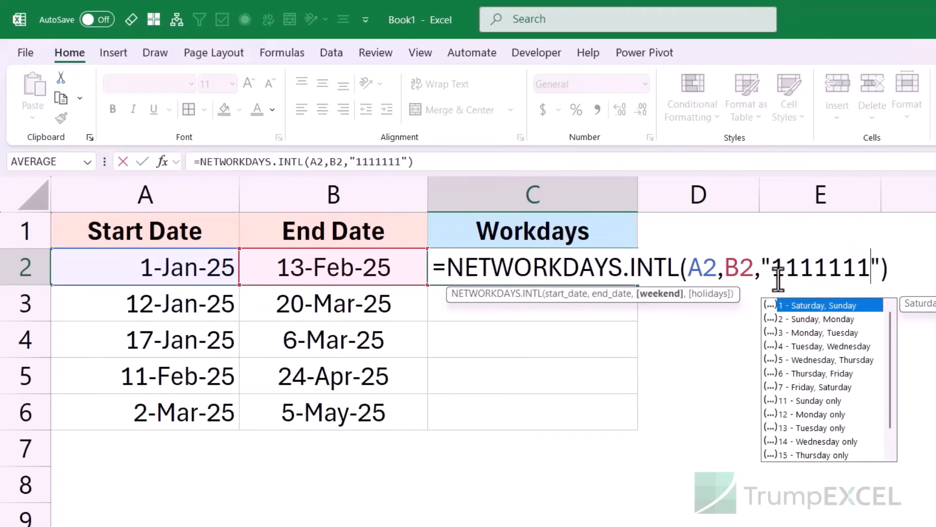
left_click_drag(771, 268, 784, 269)
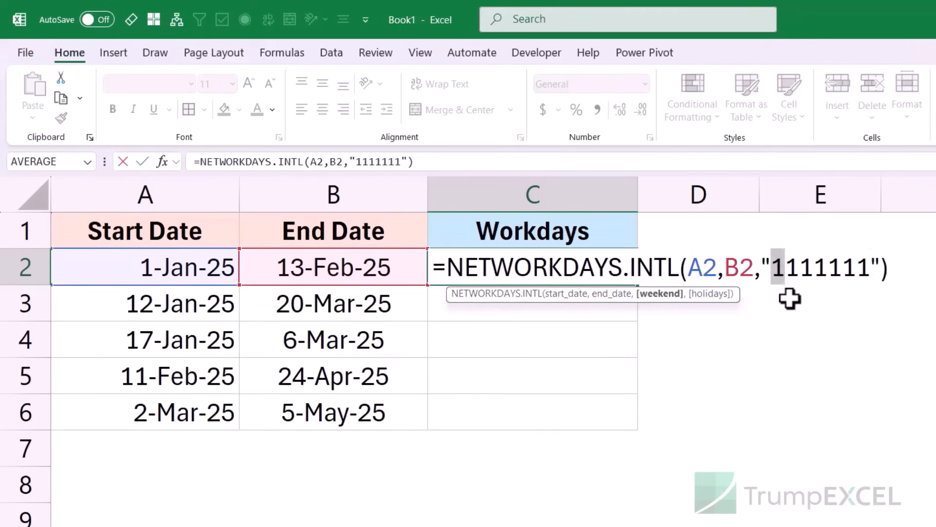
type("0")
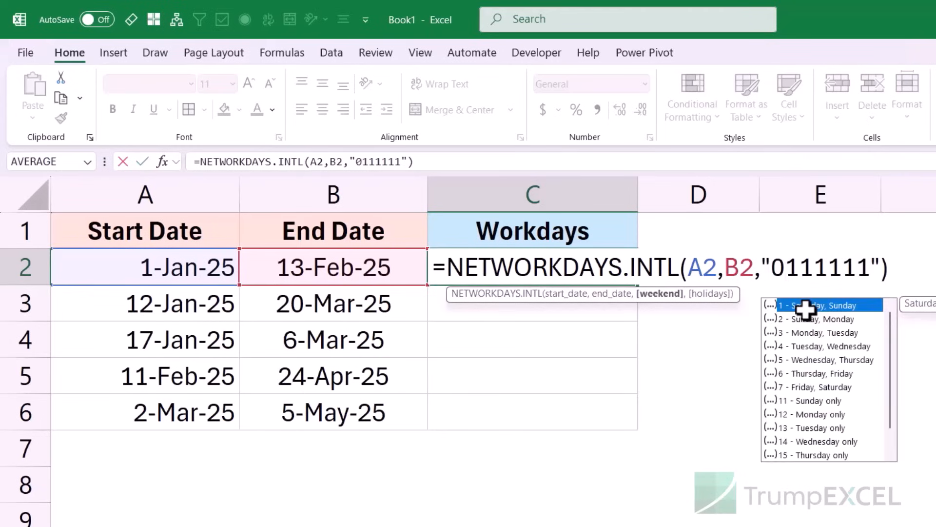
key("ctrl+Return")
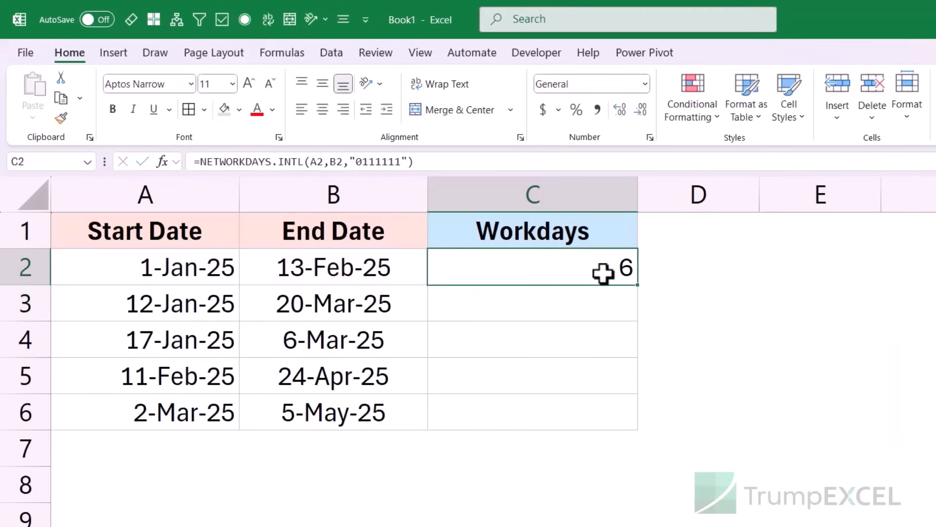
left_click_drag(634, 284, 628, 415)
Step: Change the weekend string in C2 to "1111011" to count only Fridays, keeping C2 selected
left_click(605, 267)
key("F2")
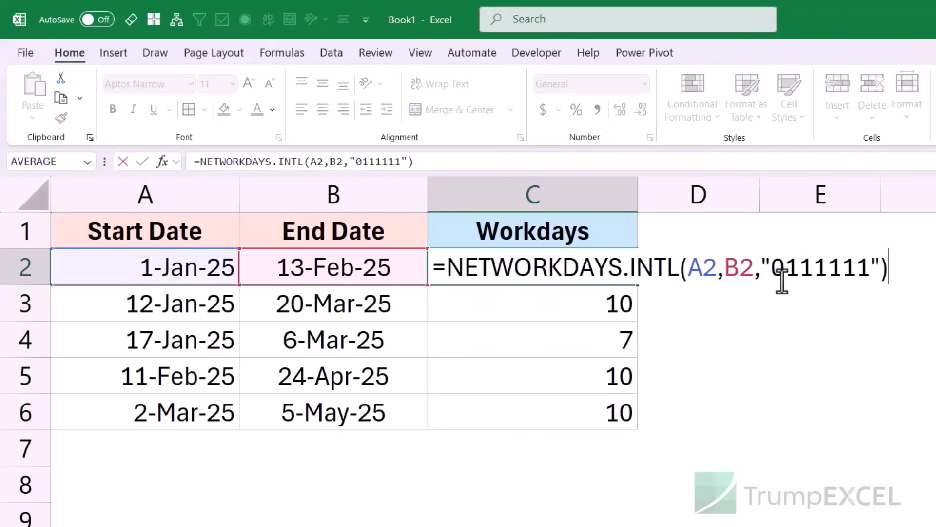
left_click(778, 267)
key("BackSpace")
type("1")
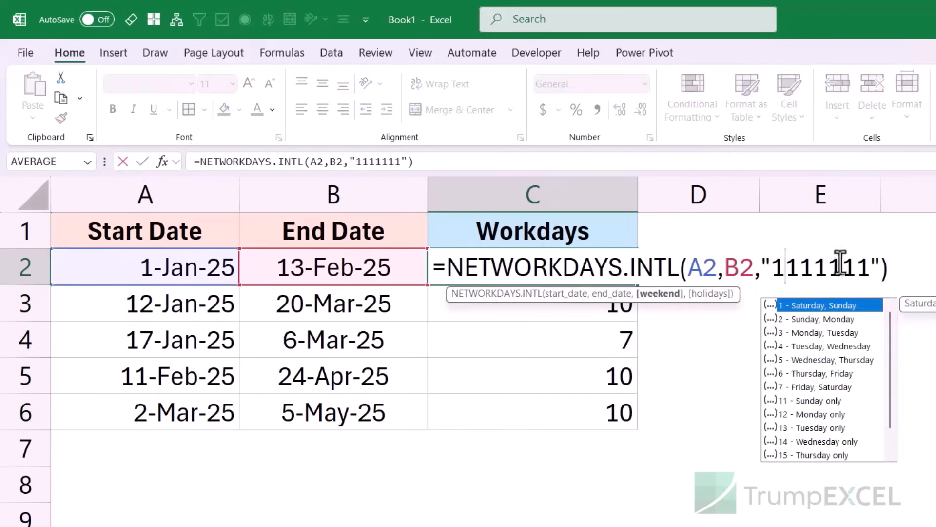
left_click(839, 267)
key("BackSpace")
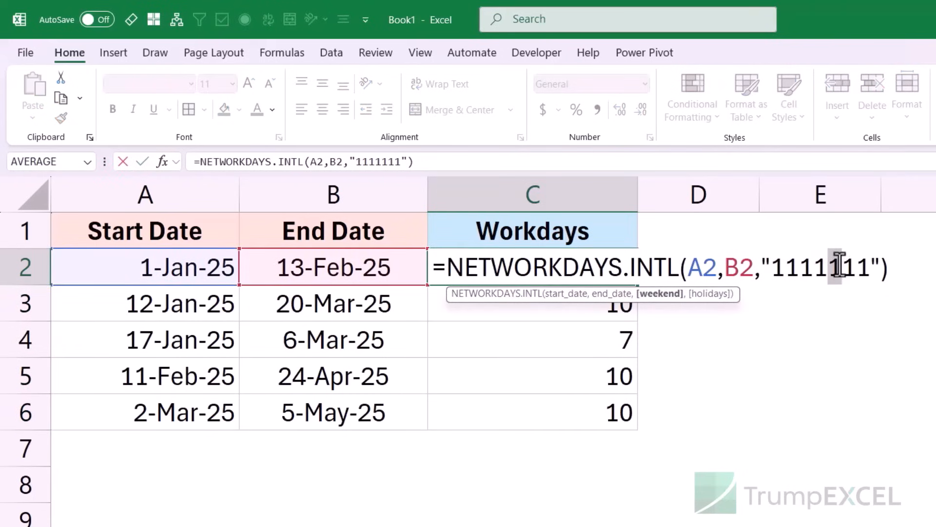
type("0")
key("ctrl+Return")
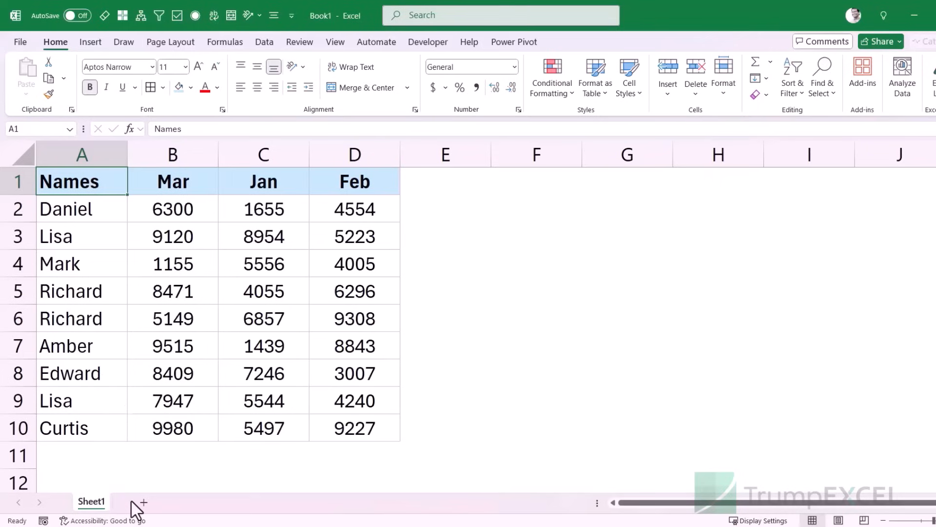
Step: Unhide Sheet2, Sheet3, Sheet4 and Sheet5 all at once and return to Sheet1
right_click(93, 505)
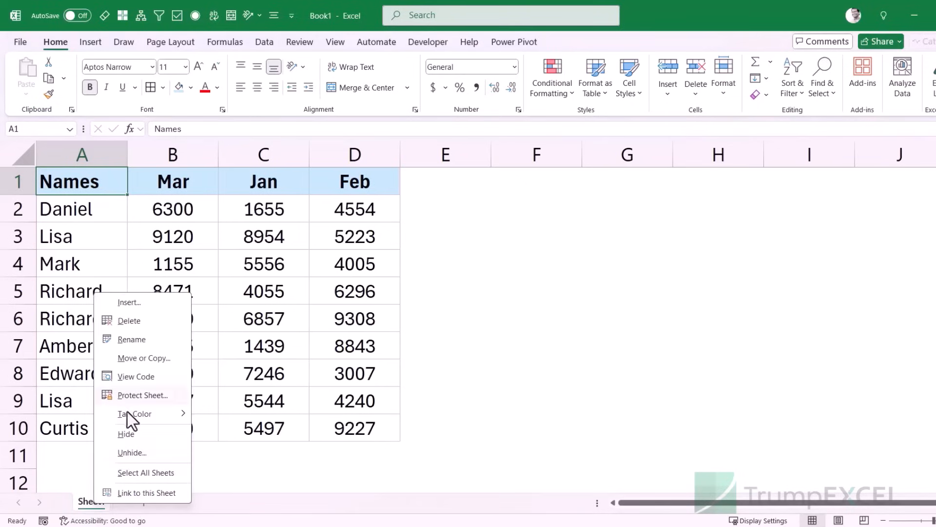
left_click(133, 452)
left_click_drag(117, 391, 273, 320)
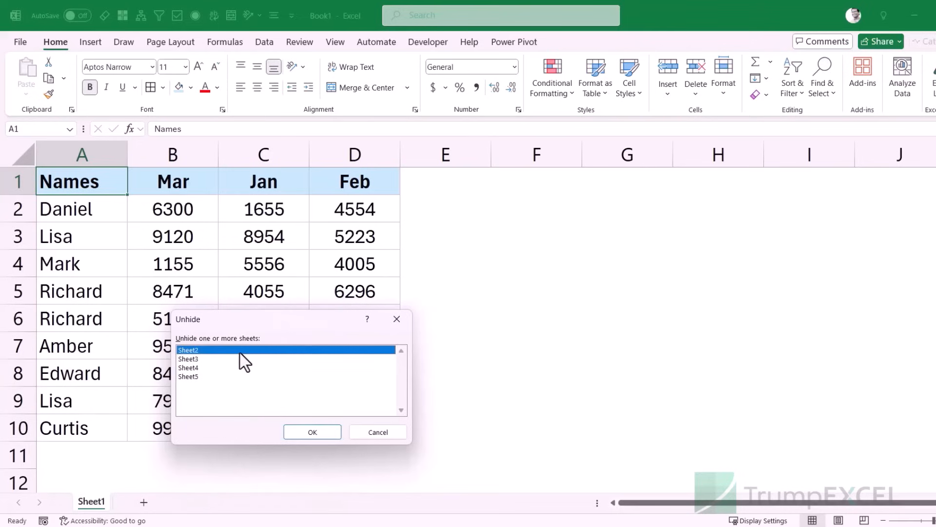
left_click(218, 359, "ctrl")
left_click(216, 367, "ctrl")
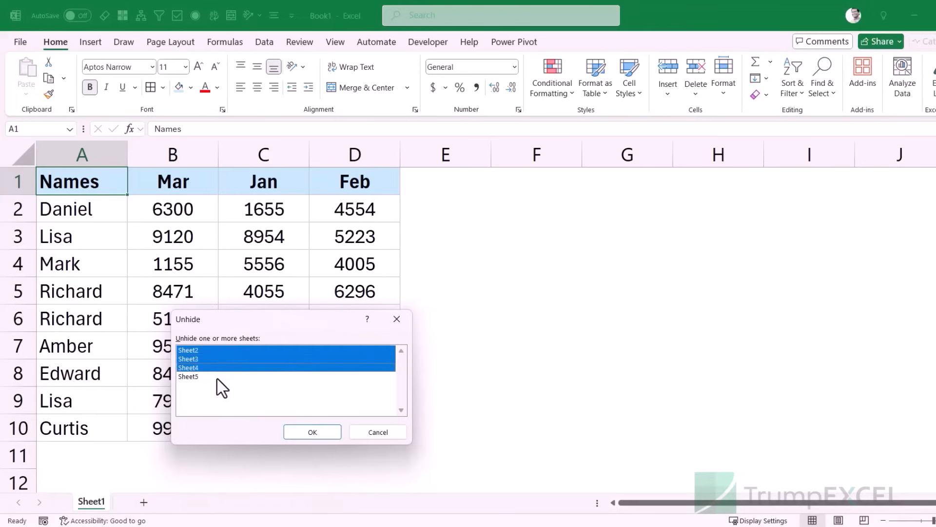
left_click(258, 376, "ctrl")
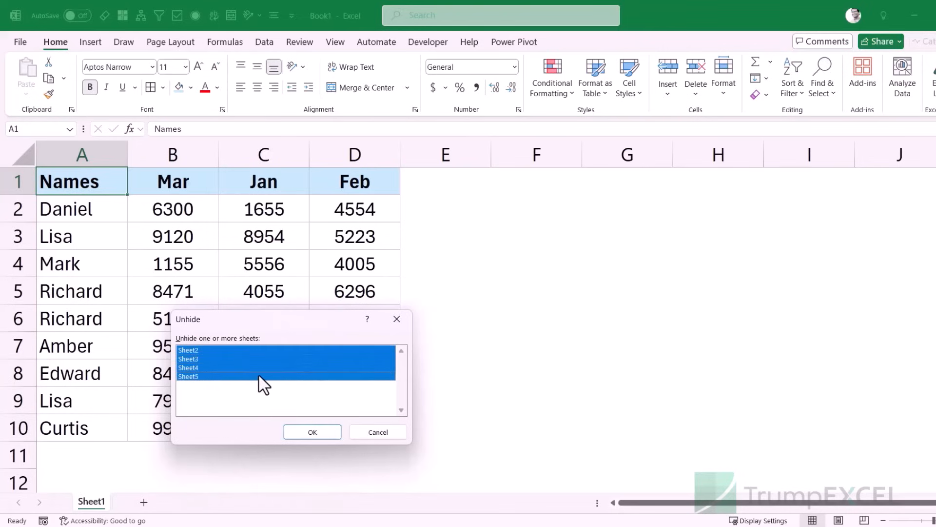
left_click(298, 432)
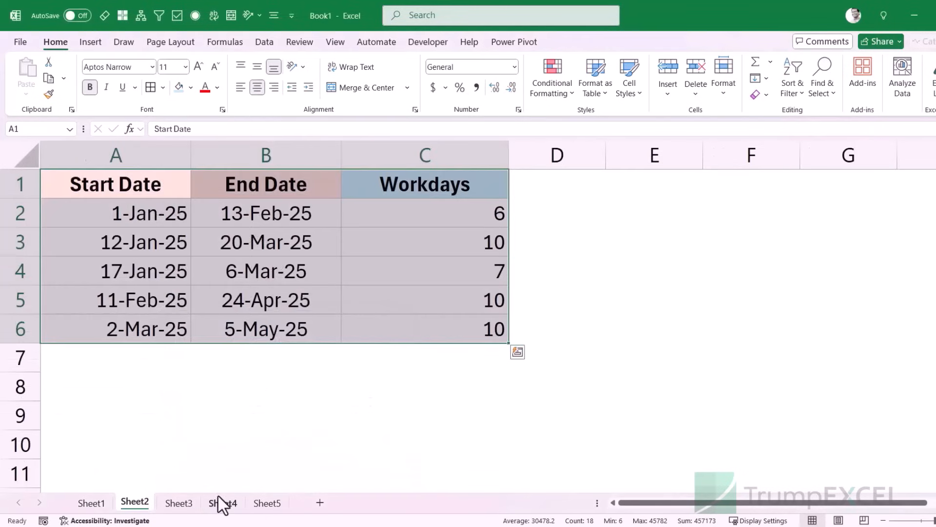
left_click(98, 503)
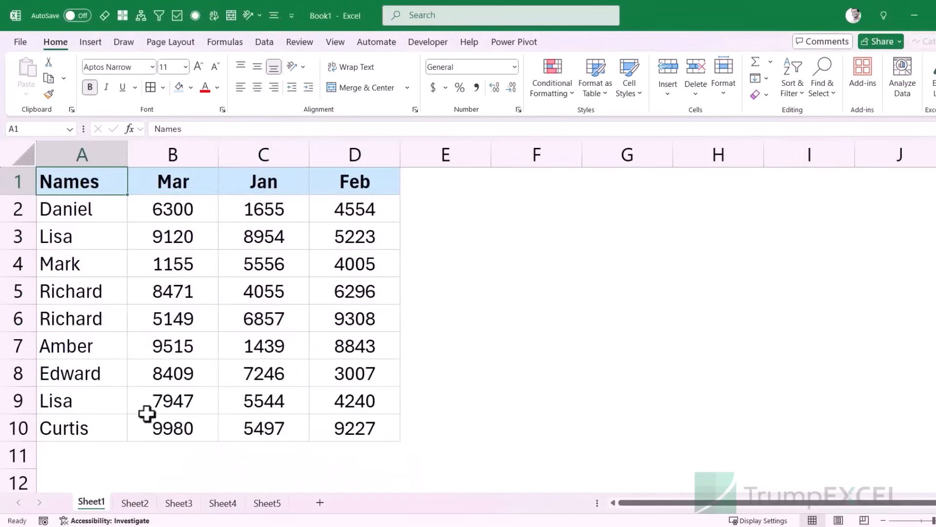
Step: Select A2:D10 on Sheet1 and deselect A3:D3, A6:D6, A9:D9, C10 and B7 from the selection
left_click_drag(107, 215, 326, 425)
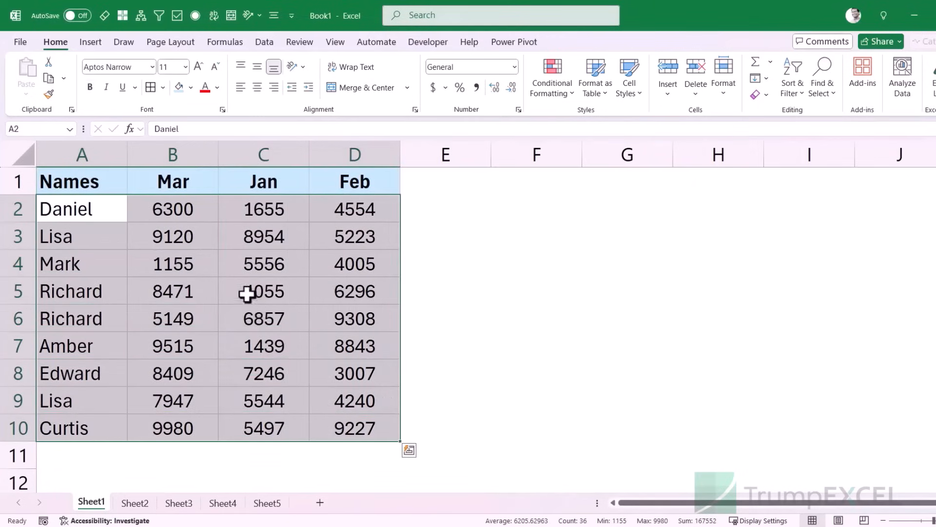
left_click(92, 235, "ctrl")
left_click_drag(92, 235, 338, 232)
left_click_drag(96, 318, 312, 319)
left_click_drag(96, 405, 337, 405)
left_click(283, 429, "ctrl")
left_click(187, 346, "ctrl")
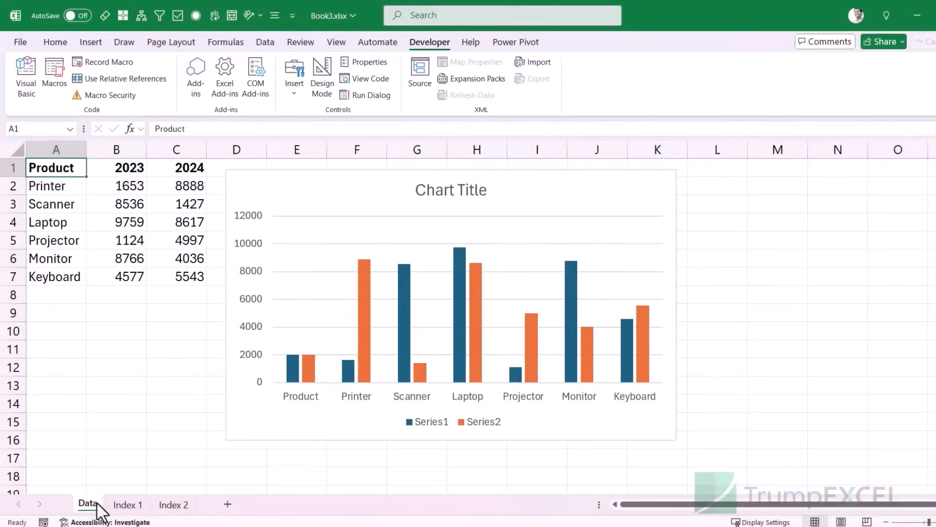
Step: Hide the Index 1 and Index 2 sheets together
left_click(129, 507)
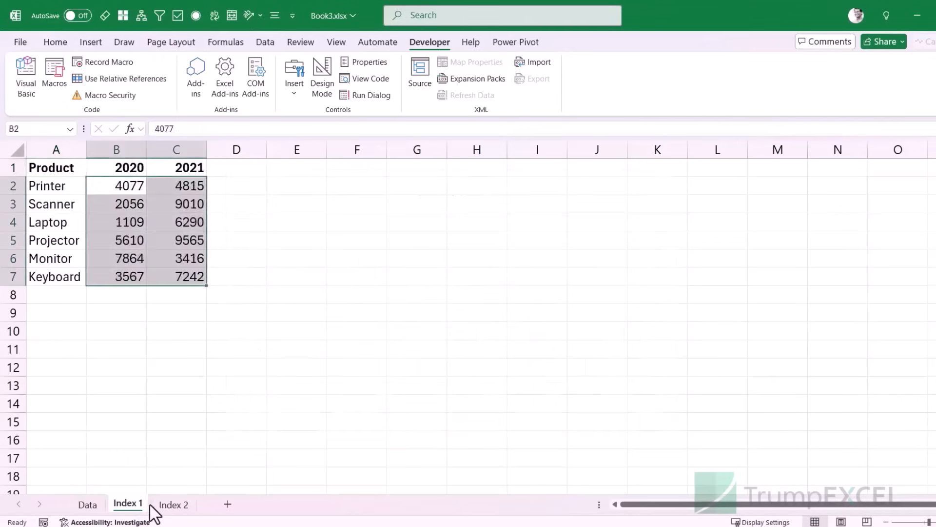
right_click(166, 507)
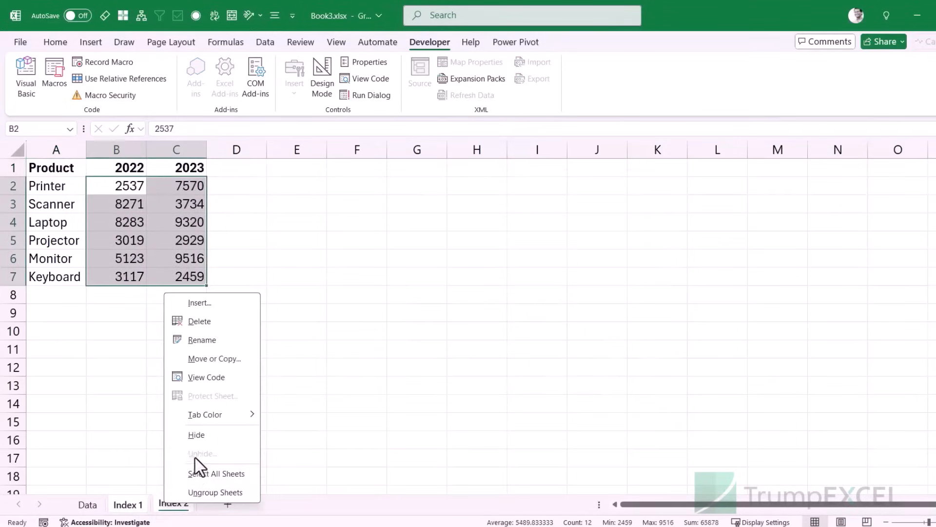
left_click(196, 441)
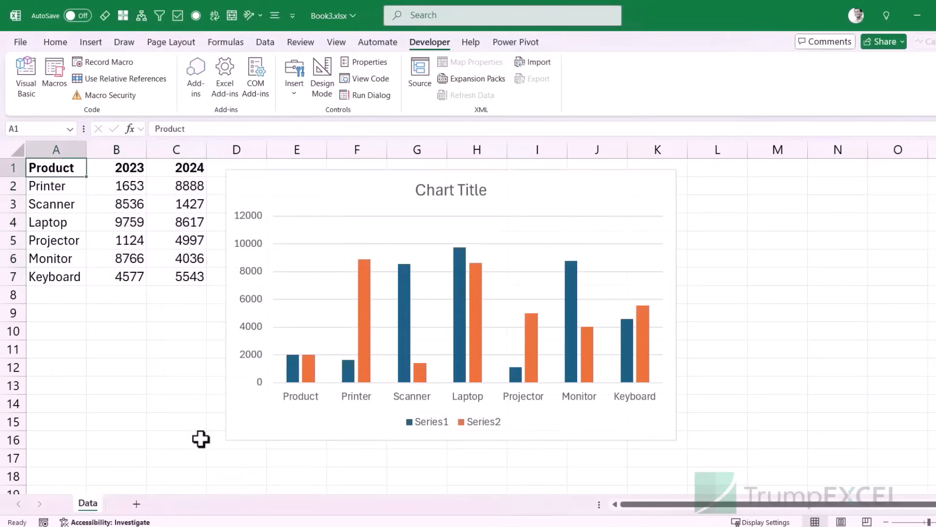
Step: Unhide the Index 1 and Index 2 sheets together and return to the Data sheet
right_click(90, 510)
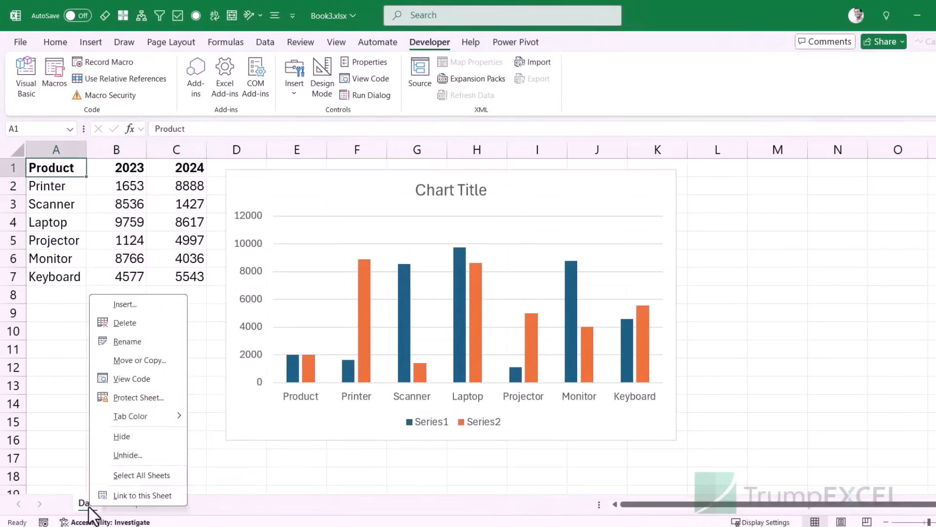
left_click(128, 451)
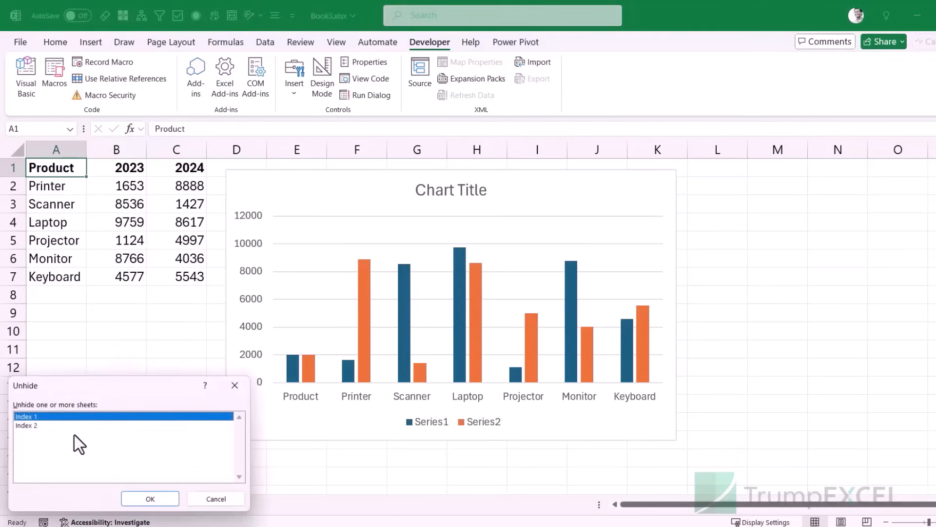
left_click(61, 426, "ctrl")
left_click(141, 498)
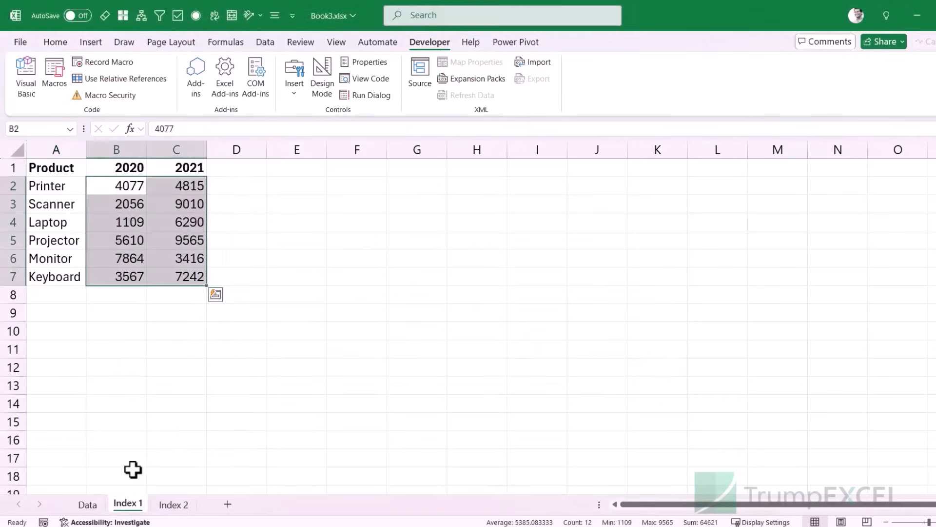
left_click(97, 504)
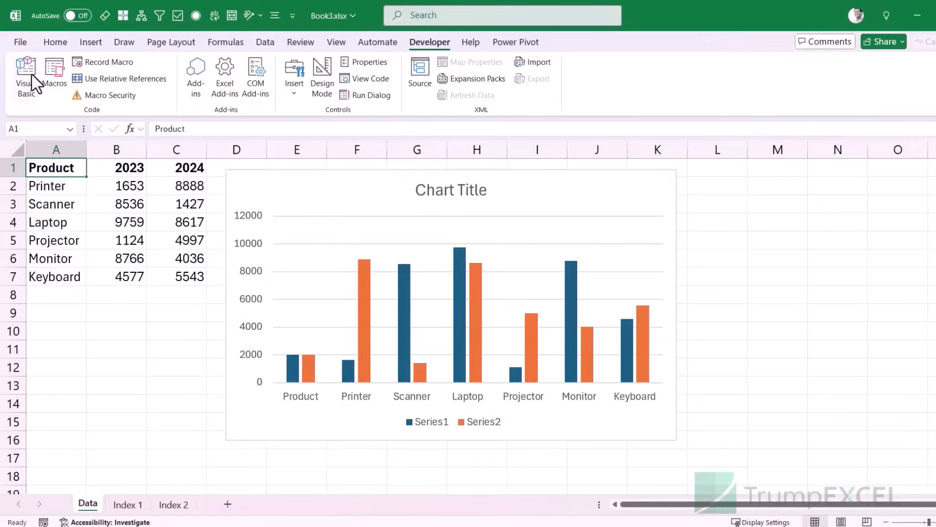
Step: Switch to the Visual Basic editor and show its Project Explorer and Properties Window
left_click(28, 87)
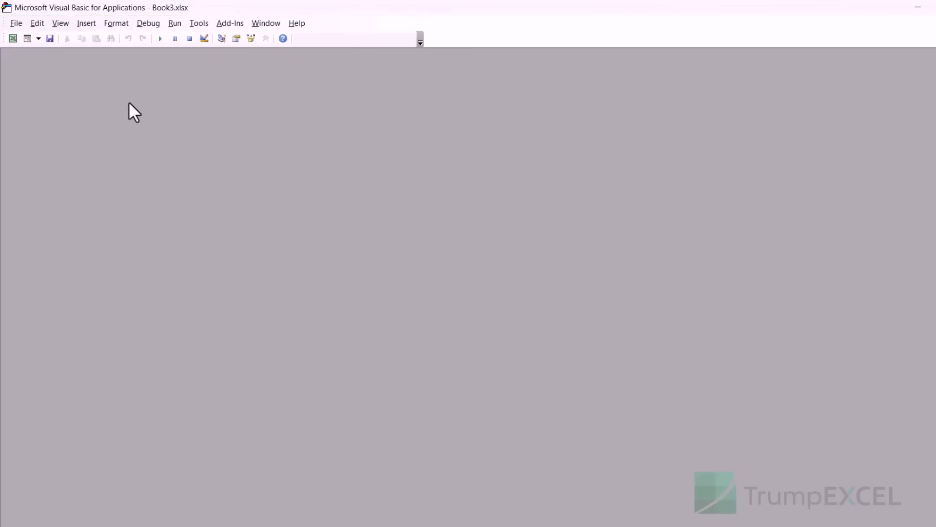
left_click(917, 7)
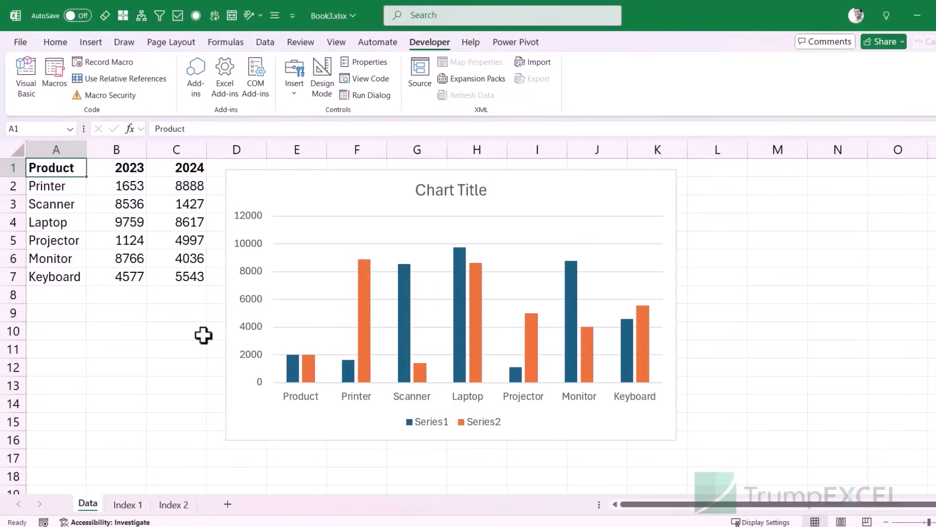
key("alt+F11")
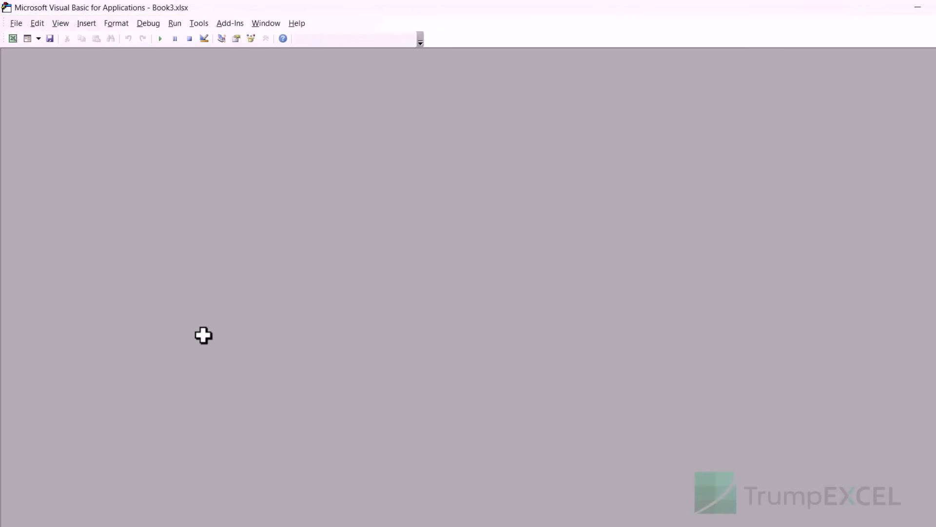
key("alt+F11")
left_click(64, 26)
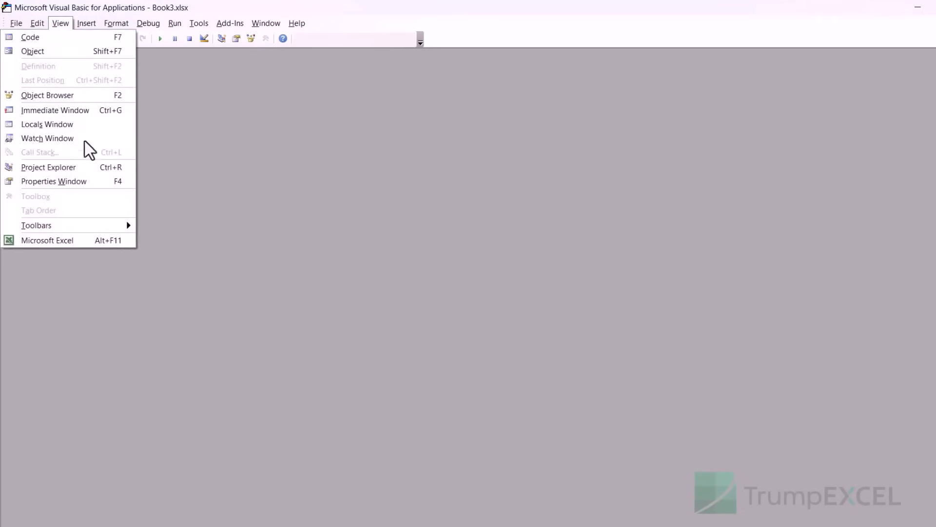
left_click(71, 169)
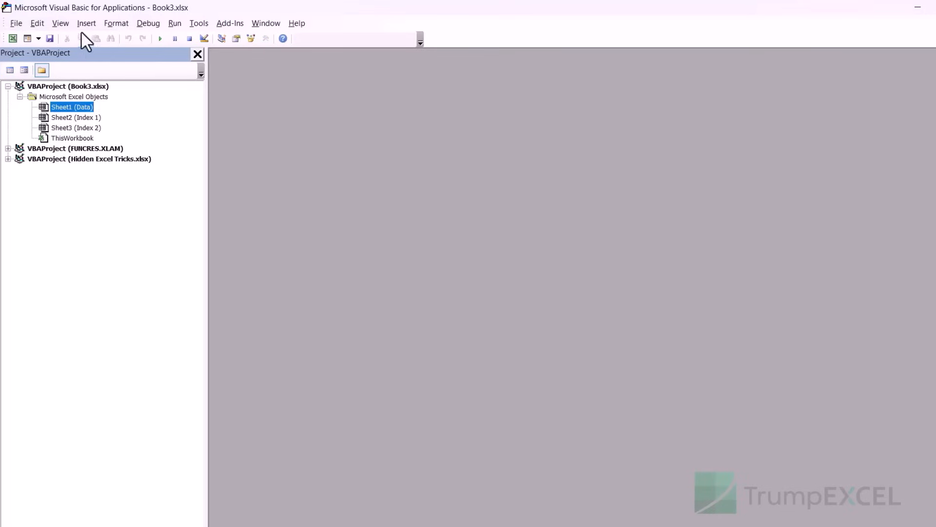
left_click(67, 25)
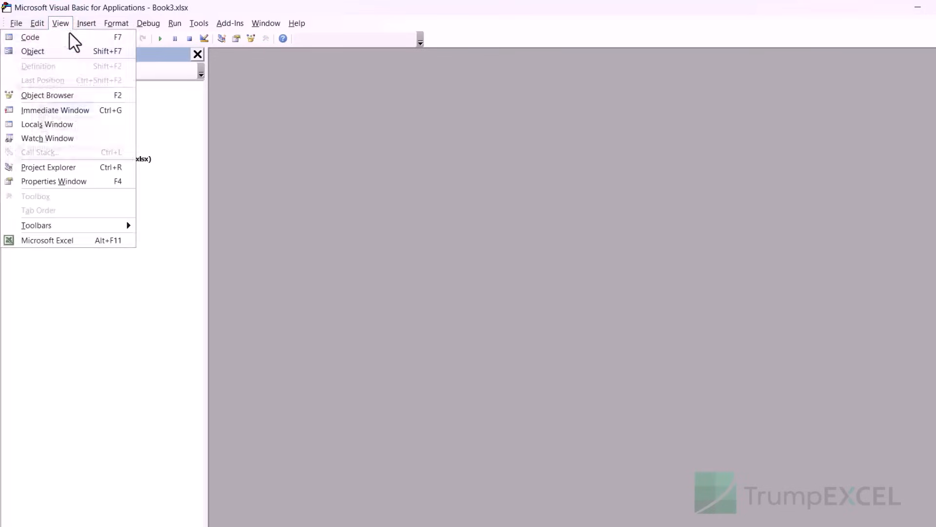
left_click(78, 184)
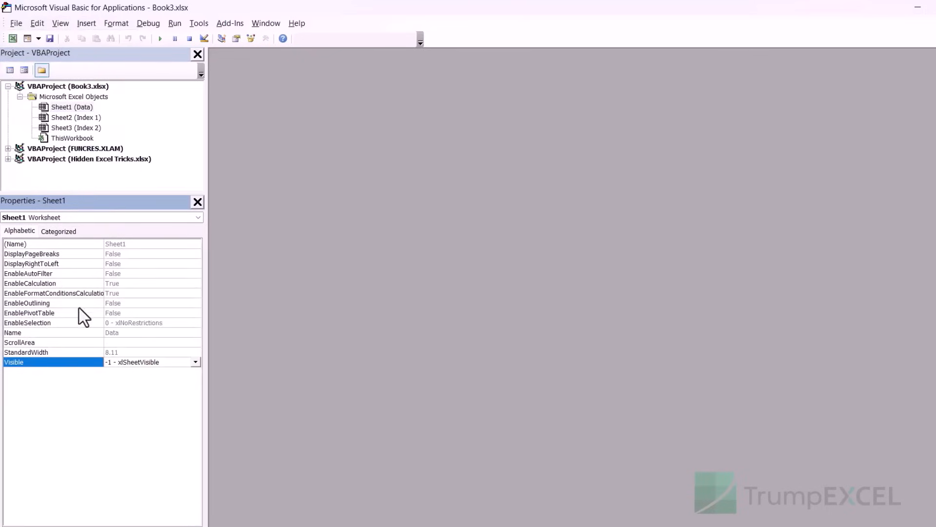
Step: Set the Visible property of Sheet2 (Index 1) to 2 - xlSheetVeryHidden
left_click(58, 108)
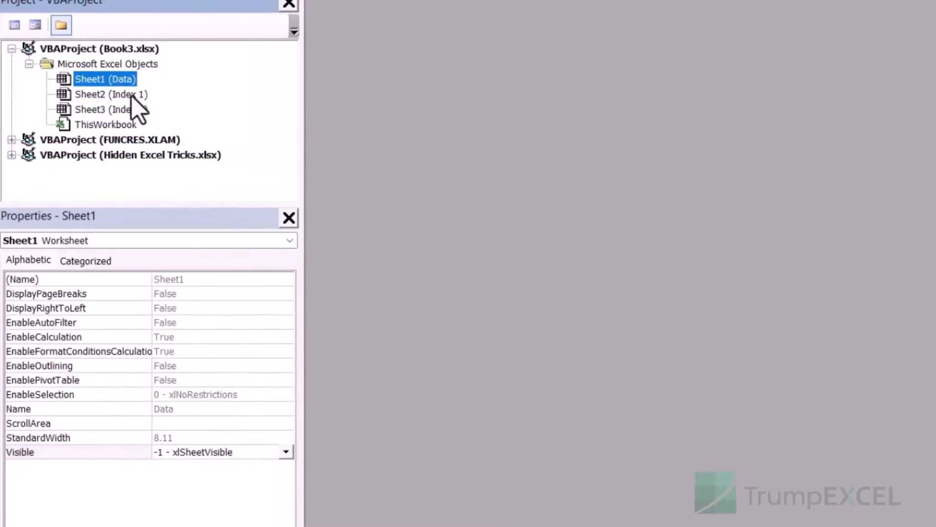
left_click(130, 95)
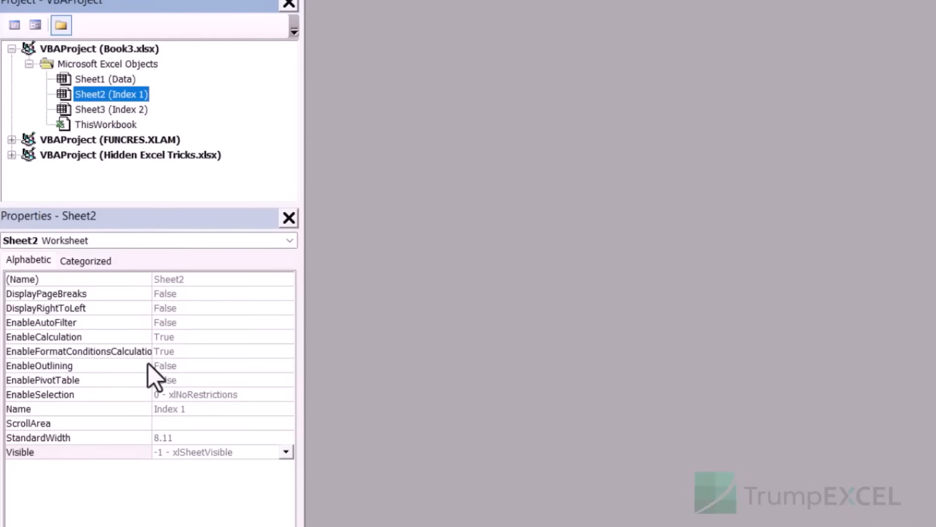
left_click(285, 452)
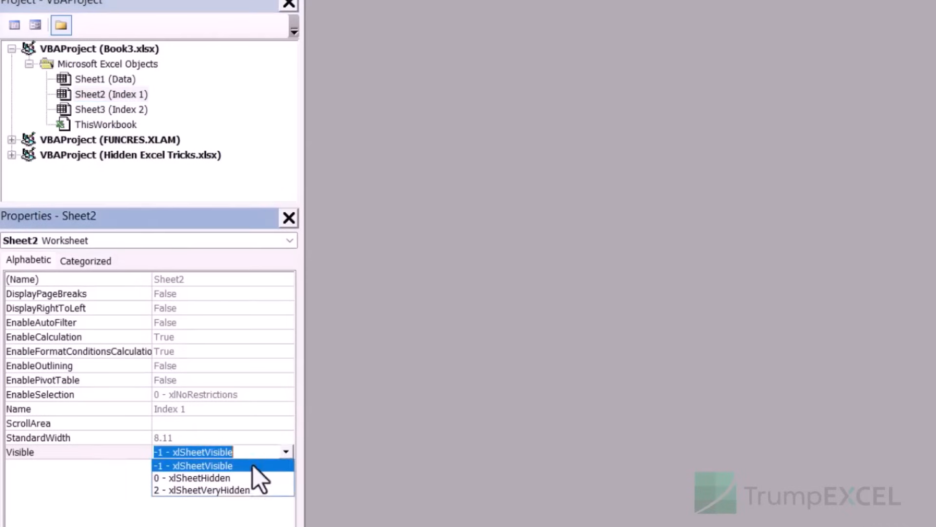
left_click(203, 490)
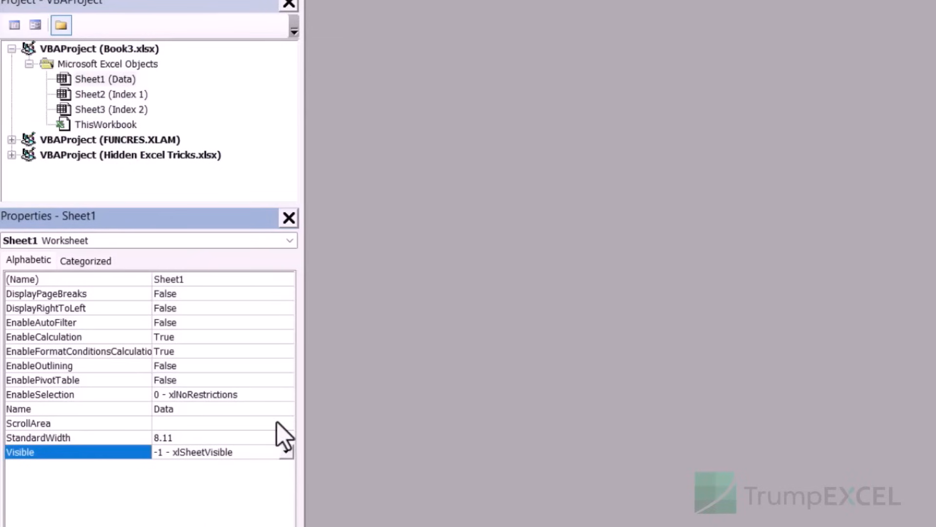
Step: Set the Visible property of Sheet3 (Index 2) to 2 - xlSheetVeryHidden
left_click(120, 110)
left_click(286, 452)
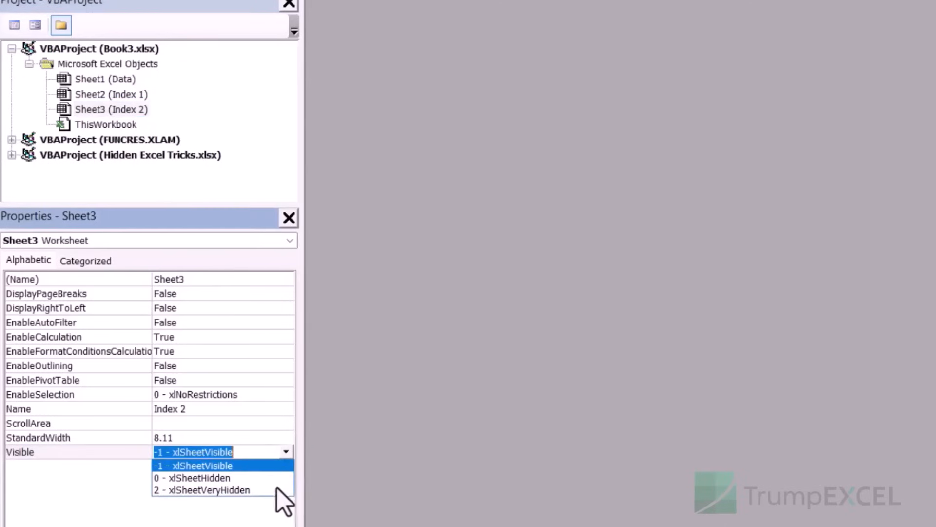
left_click(218, 490)
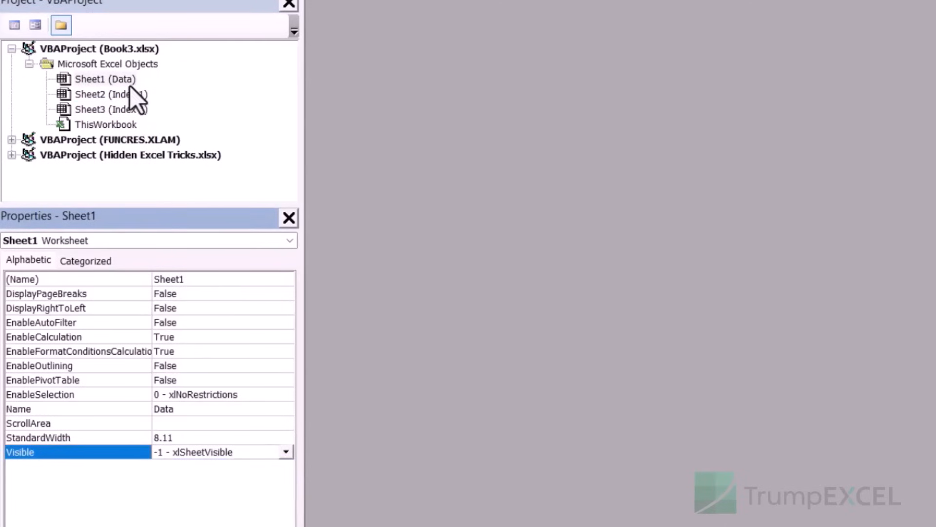
Step: Return to the Excel workbook and check whether the Unhide option is available for its sheets
key("alt+F11")
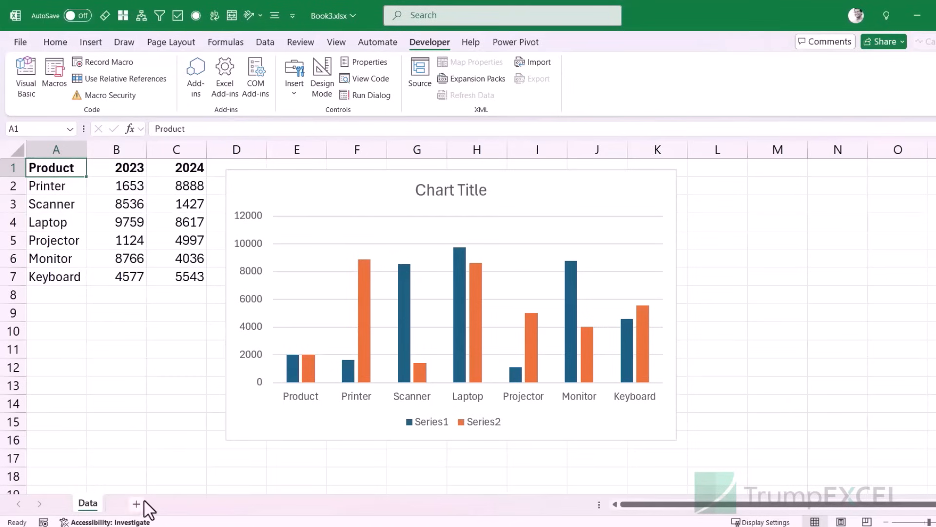
right_click(87, 504)
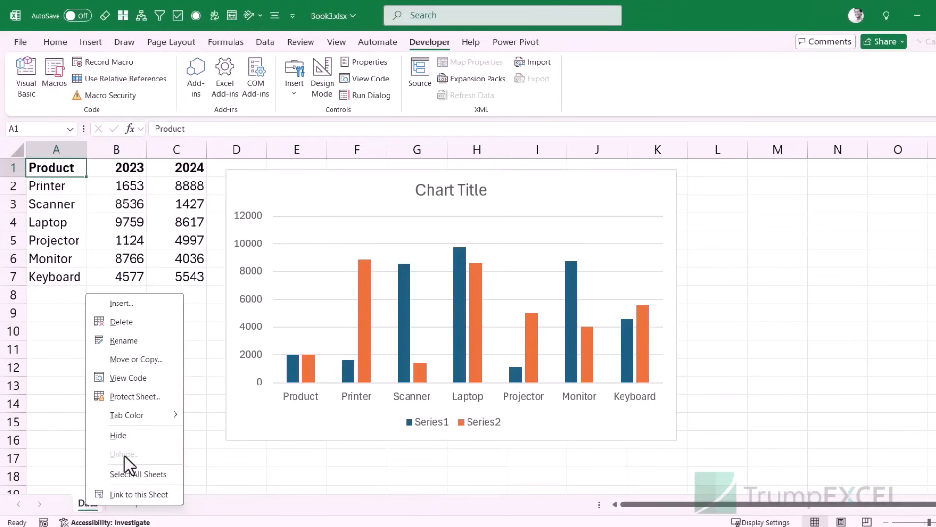
key("Escape")
Step: Switch back to the Visual Basic editor and open the Visible property options of Sheet2 (Index 1)
key("alt+F11")
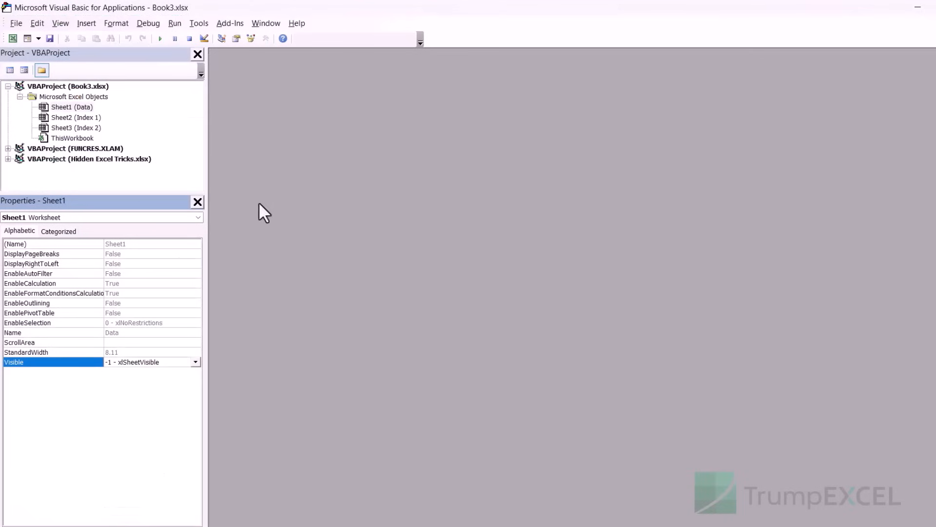
left_click(84, 117)
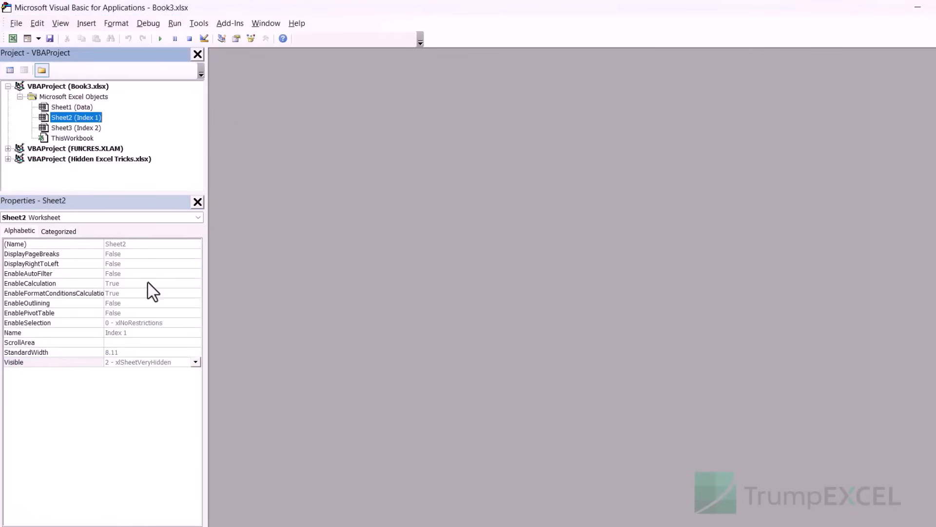
left_click(195, 362)
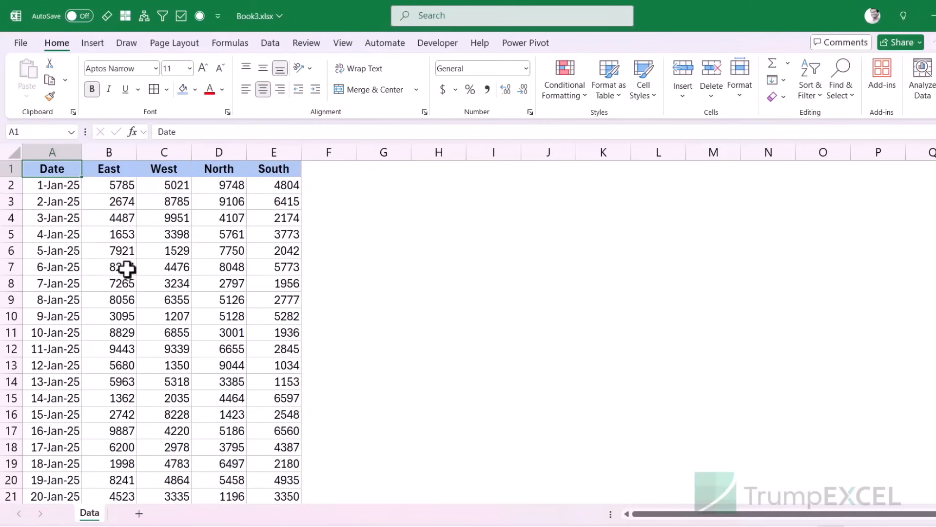
Step: Look through the daily region data on the Data sheet and split the worksheet window into four panes
scroll(128, 269, "down", 17)
scroll(127, 269, "down", 8)
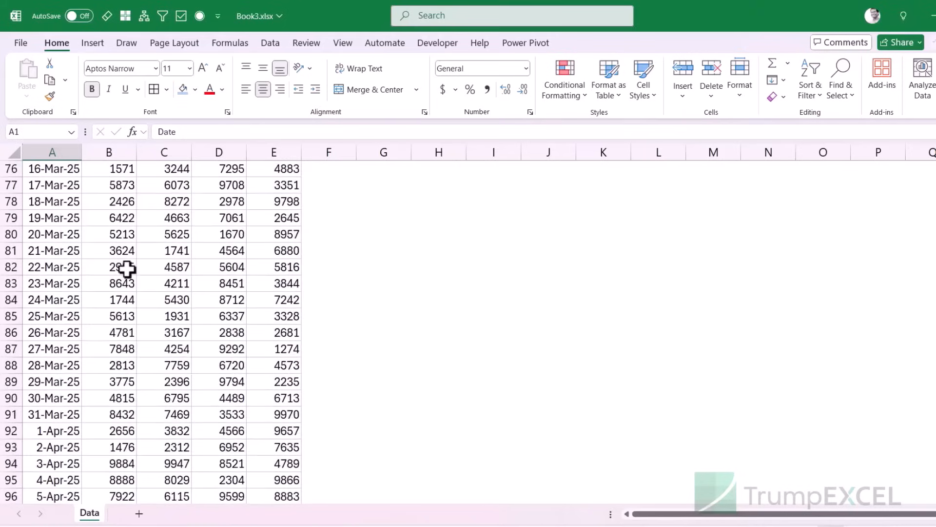
scroll(127, 269, "up", 20)
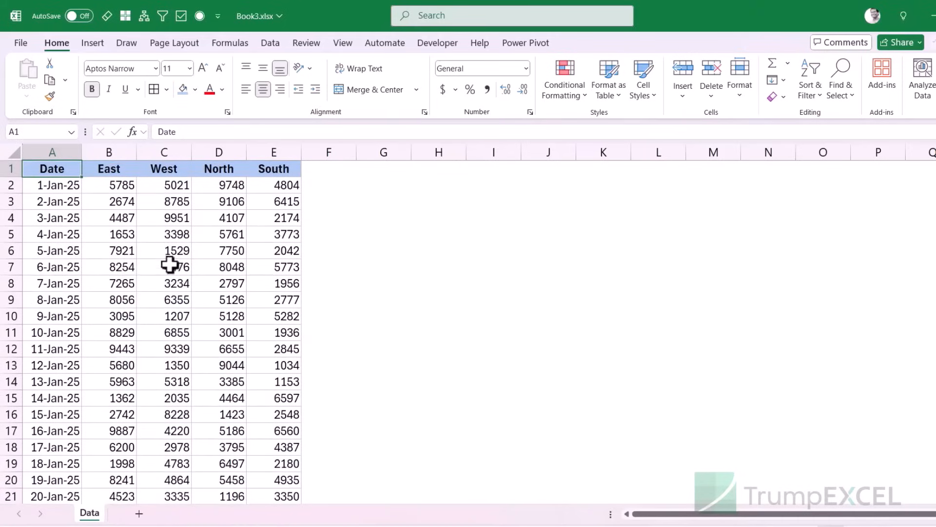
scroll(196, 292, "down", 15)
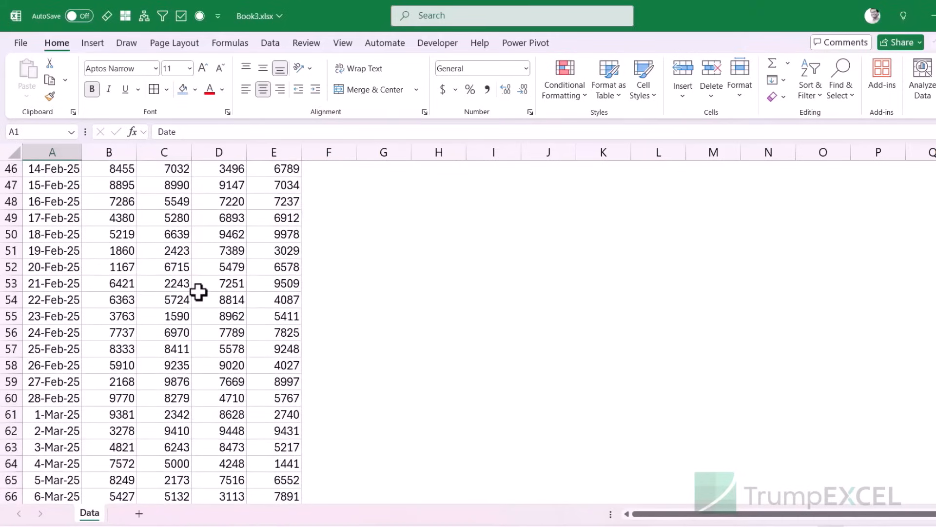
scroll(198, 292, "up", 15)
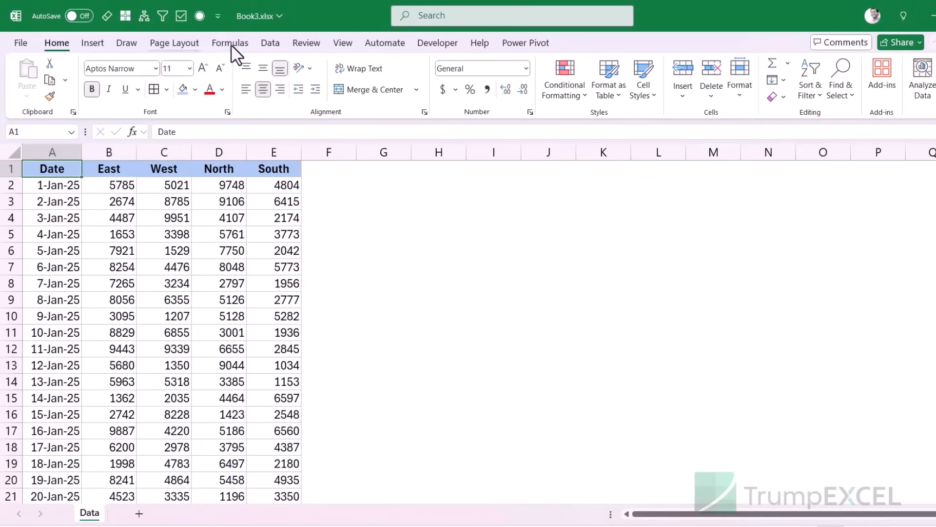
left_click(342, 44)
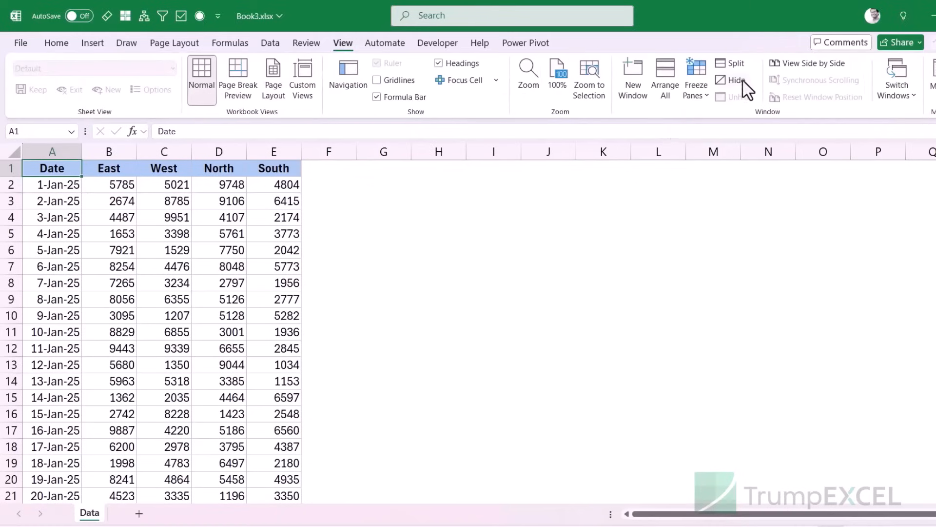
left_click(729, 65)
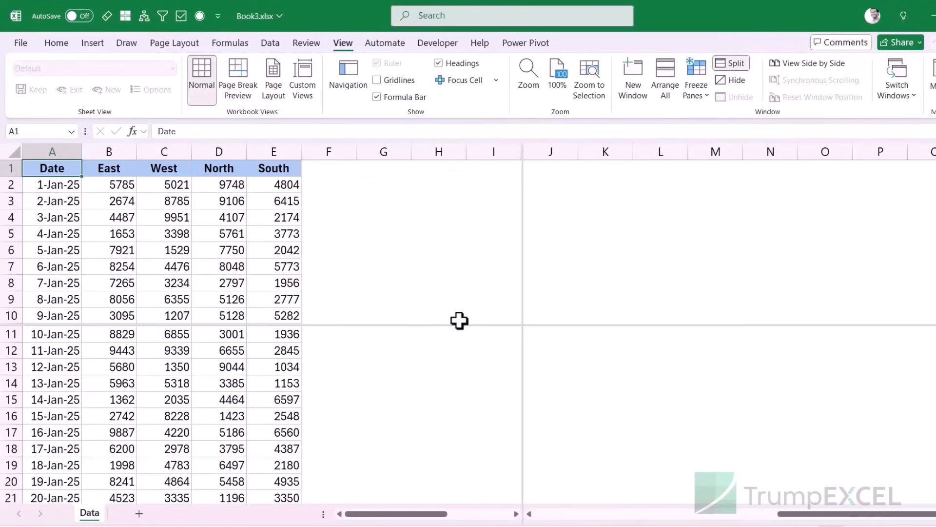
key("alt")
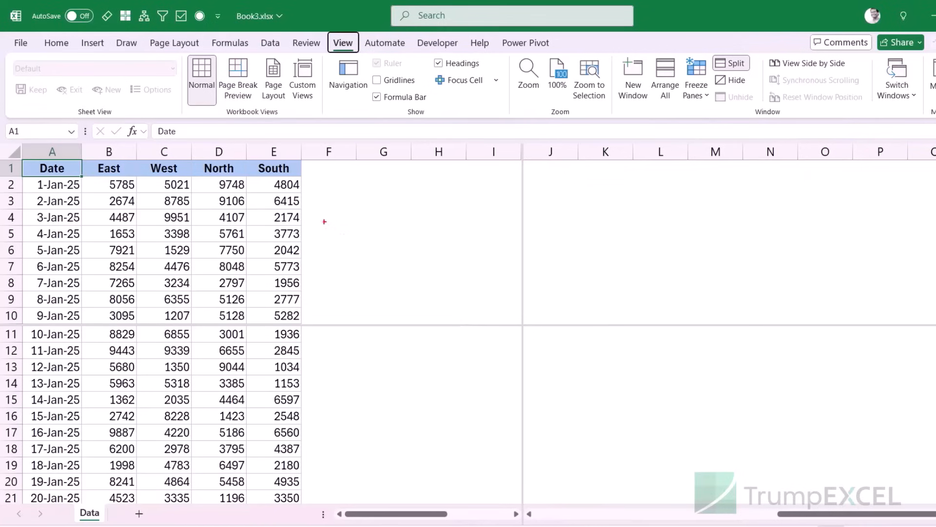
left_click_drag(372, 238, 321, 195)
left_click_drag(637, 242, 697, 215)
left_click_drag(403, 404, 336, 454)
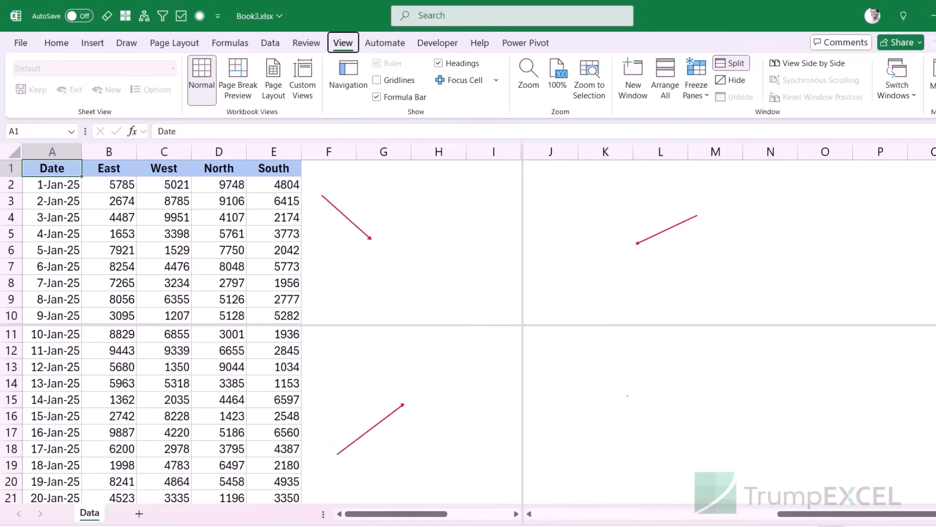
left_click_drag(625, 398, 739, 433)
key("Escape")
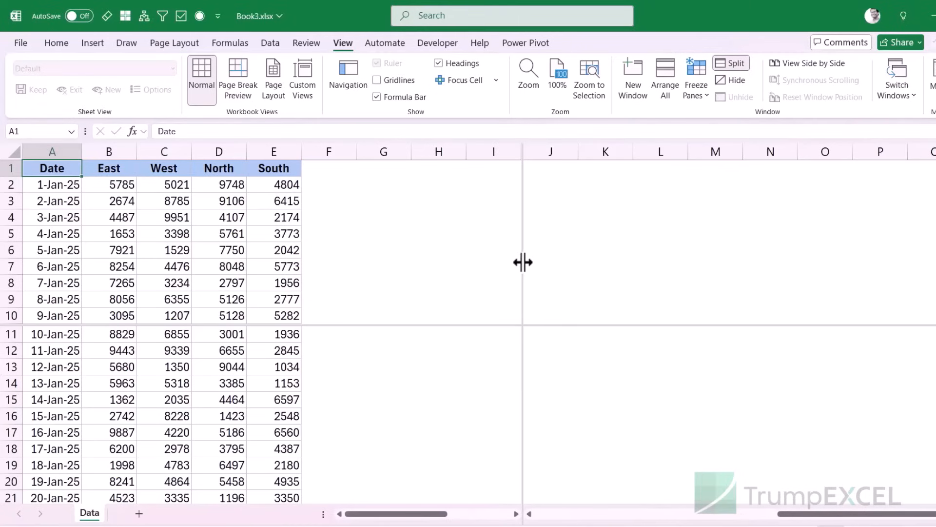
Step: Remove the vertical split to keep two stacked panes, and select the 25-Jan-25 record, A26:E26, in the upper pane
left_click_drag(523, 262, 935, 253)
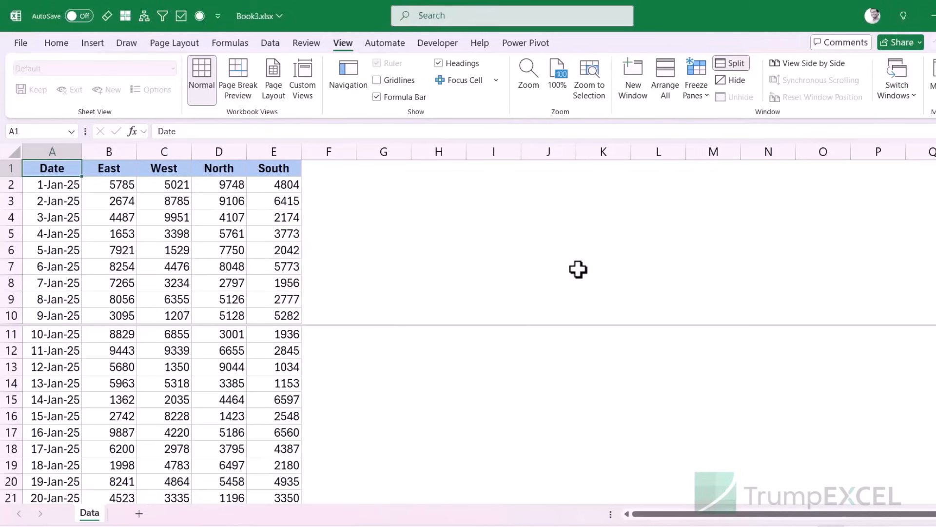
left_click(166, 252)
scroll(166, 249, "down", 7)
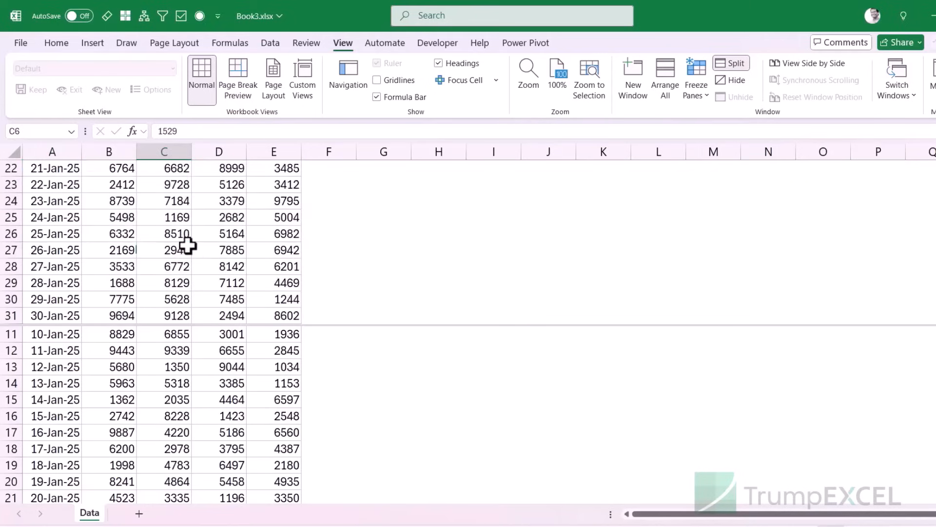
left_click_drag(66, 236, 287, 239)
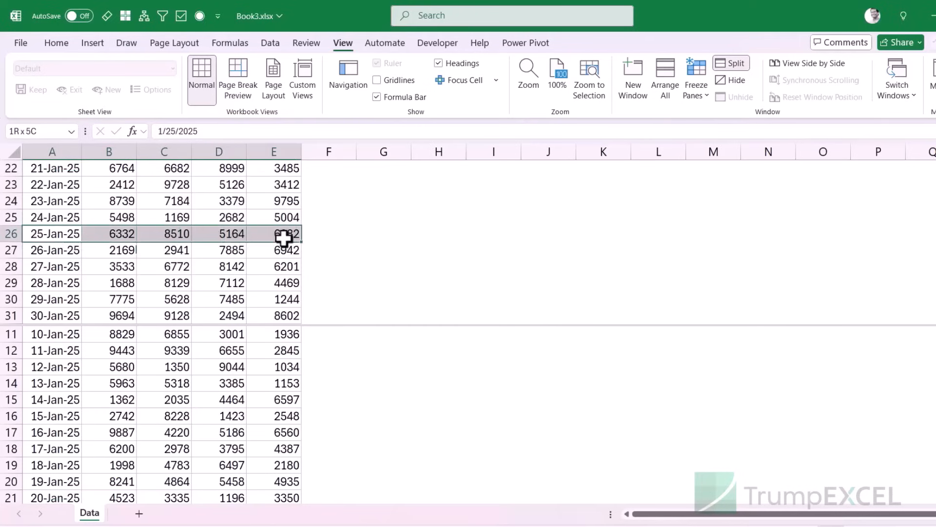
Step: Bring the mid-April rows into the lower pane and select the 22-Apr-25 record, A113:E113
left_click(119, 399)
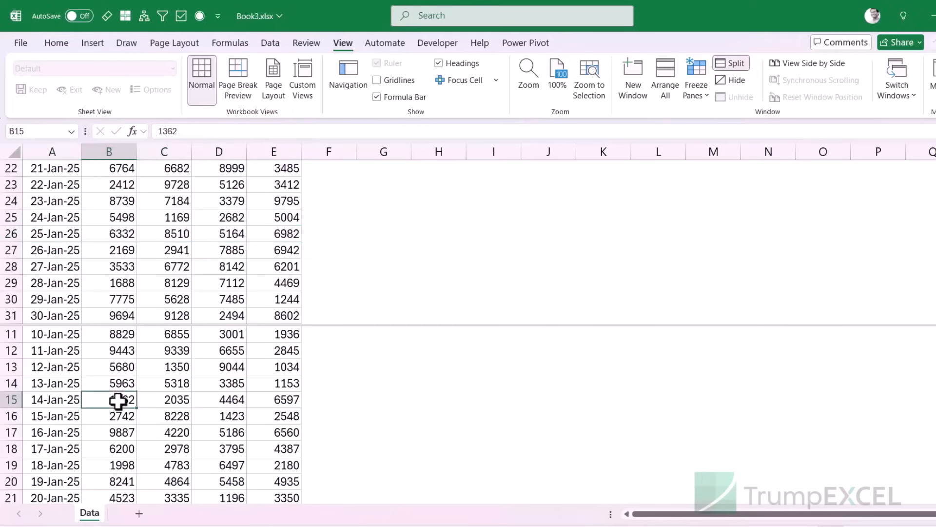
scroll(139, 390, "down", 4)
scroll(139, 390, "down", 20)
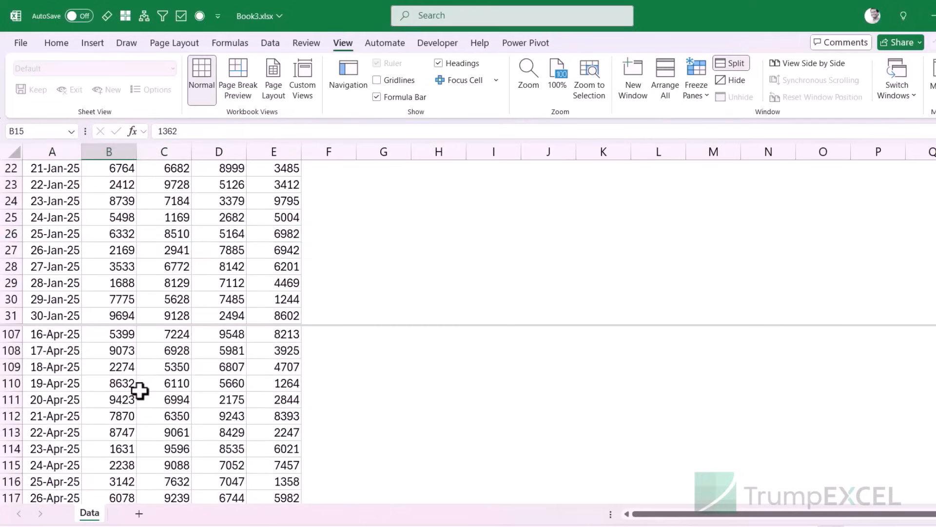
left_click(79, 434)
left_click_drag(79, 435, 286, 432)
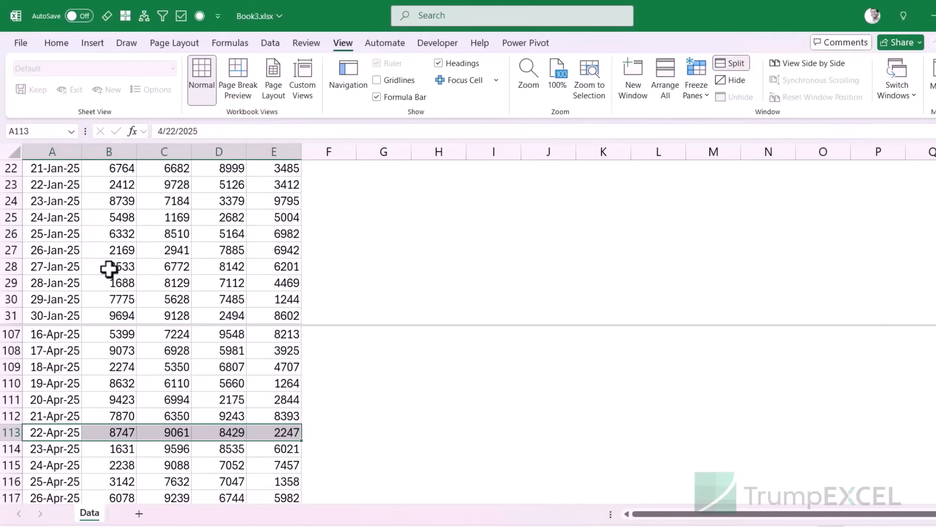